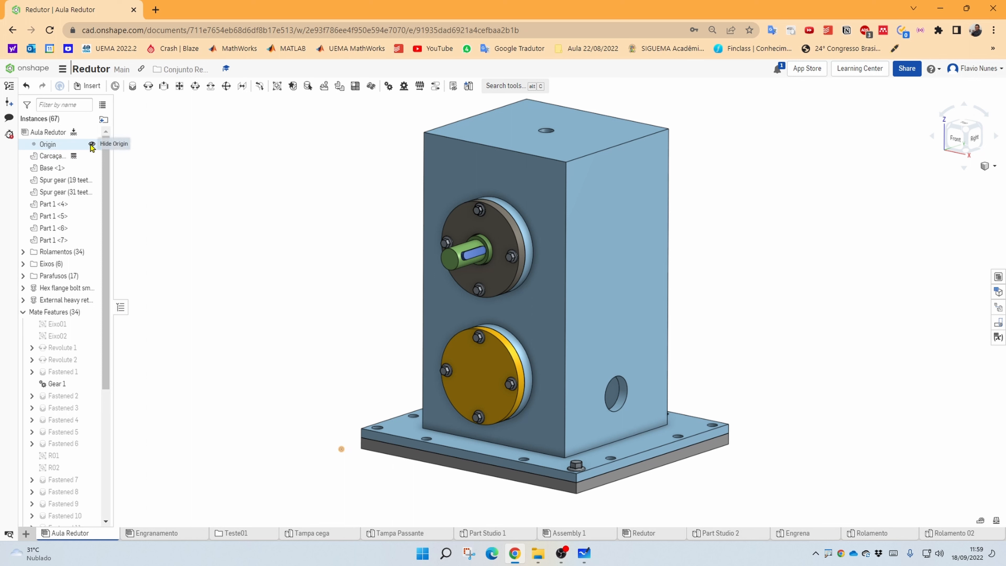
Hide the Carcaça housing in the gearbox assembly to expose the internal gears, keeping the origin shown
left_click(91, 145)
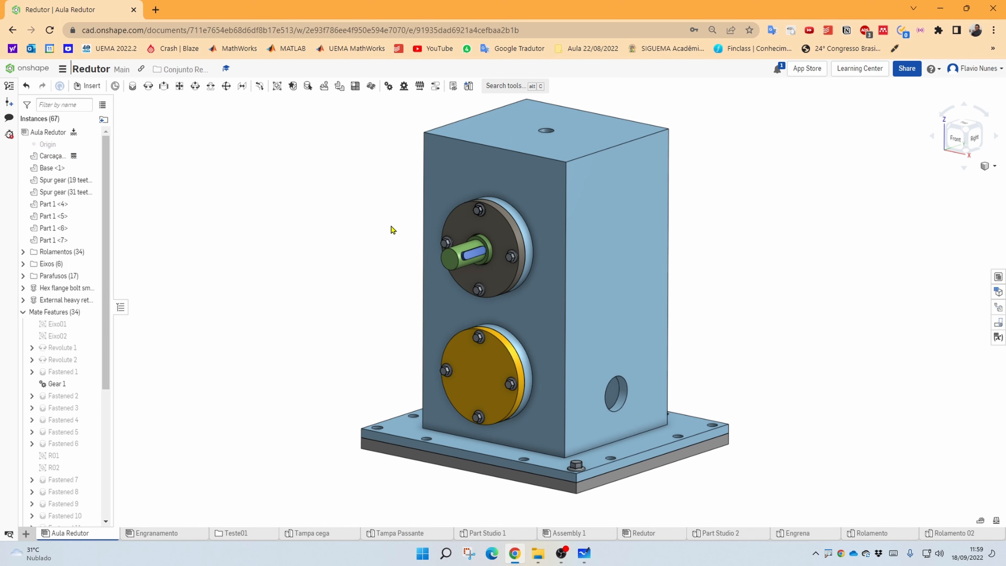
left_click(92, 156)
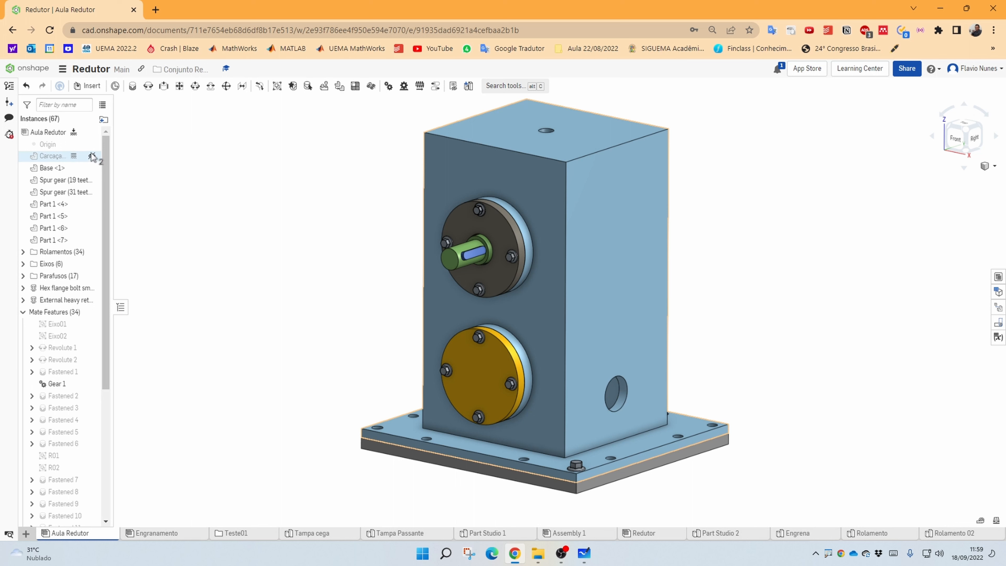
left_click(93, 145)
right_click_drag(364, 286, 364, 283)
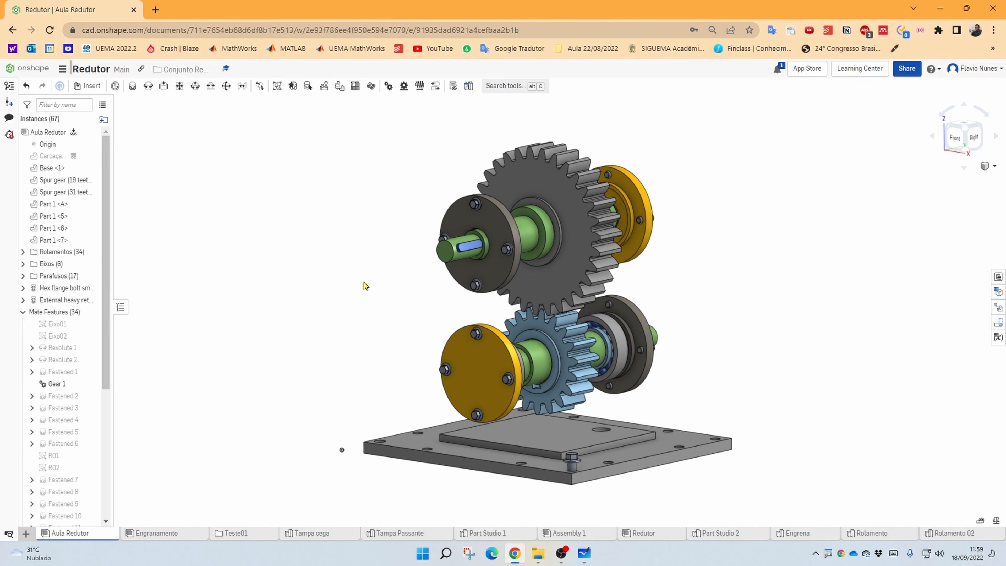
Animate the Revolute 1 mate to examine the turning gears and shafts, both with the Carcaça housing hidden and with it shown
right_click(57, 354)
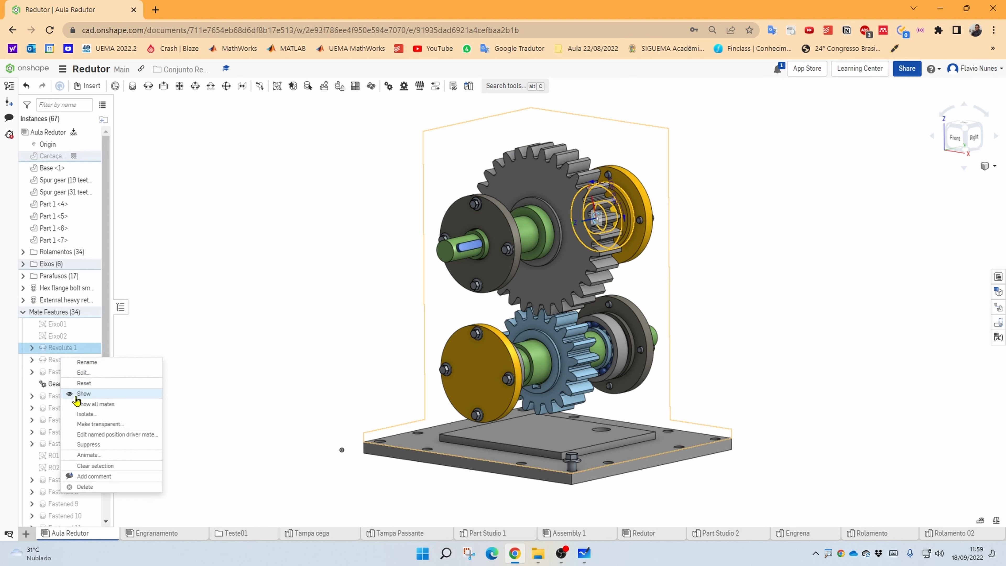
left_click(98, 455)
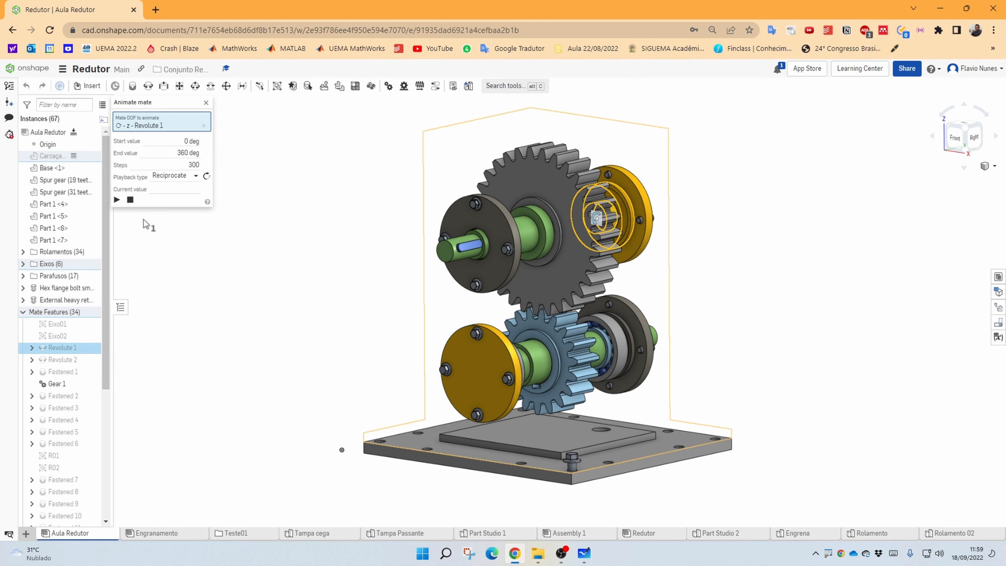
left_click(117, 200)
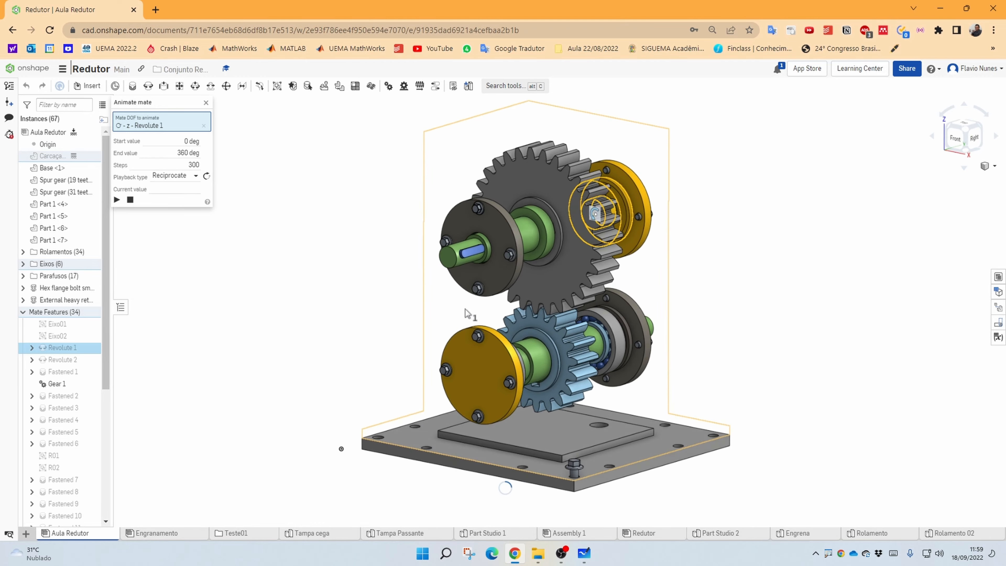
scroll(553, 321, "up", 10)
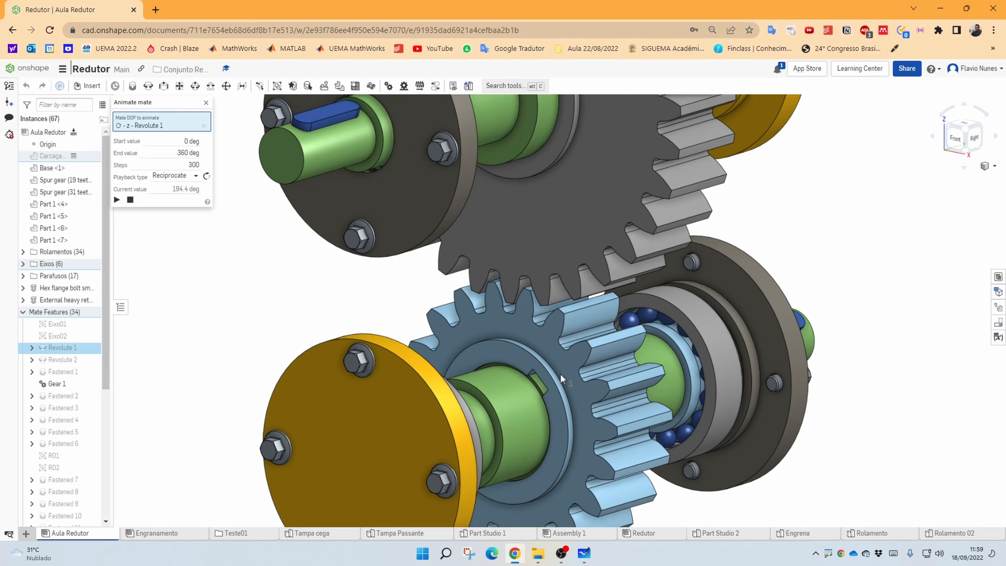
right_click_drag(617, 390, 749, 398)
scroll(747, 395, "down", 5)
middle_click_drag(747, 395, 605, 351)
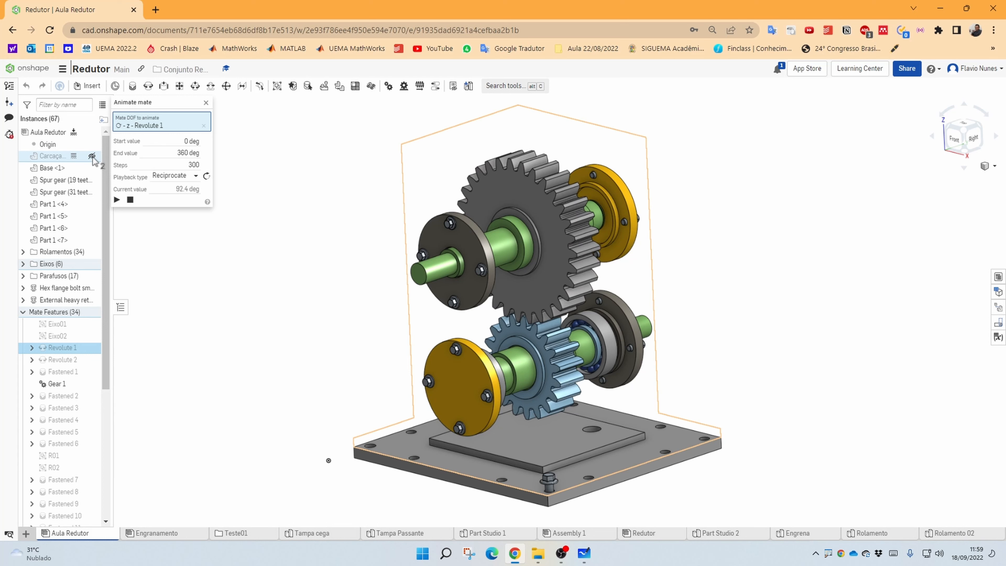
left_click(92, 156)
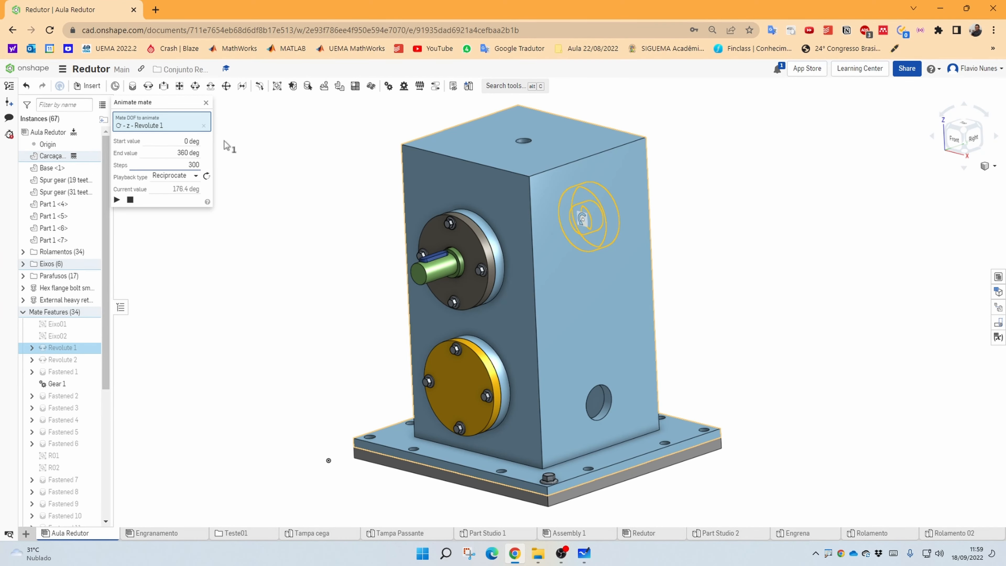
left_click(207, 103)
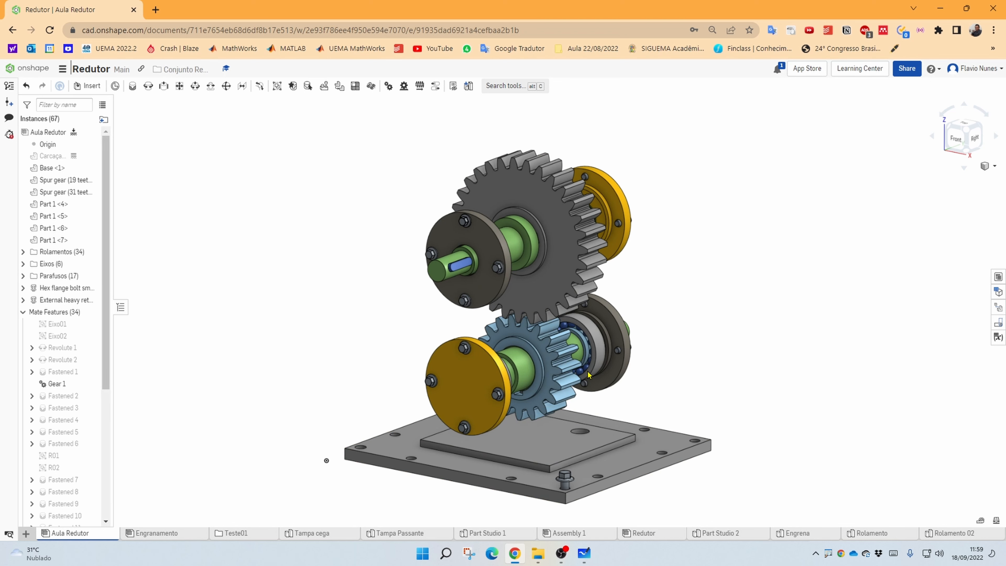
Examine the exposed gears, shafts, bearings and covers of the gearbox from several angles
right_click_drag(580, 398, 596, 377)
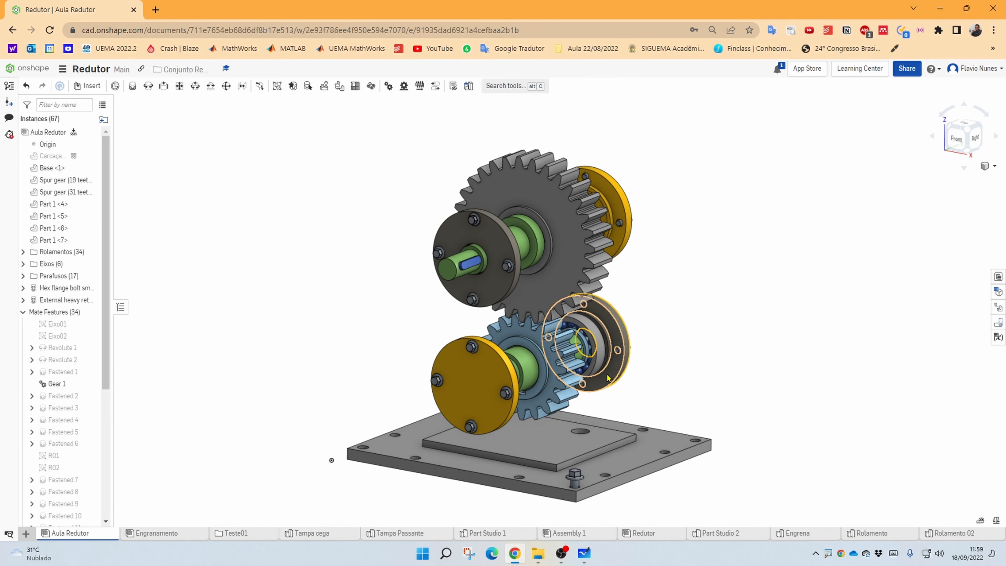
mouse_move(592, 361)
right_mouse_down()
mouse_move(586, 341)
mouse_move(578, 367)
right_mouse_up()
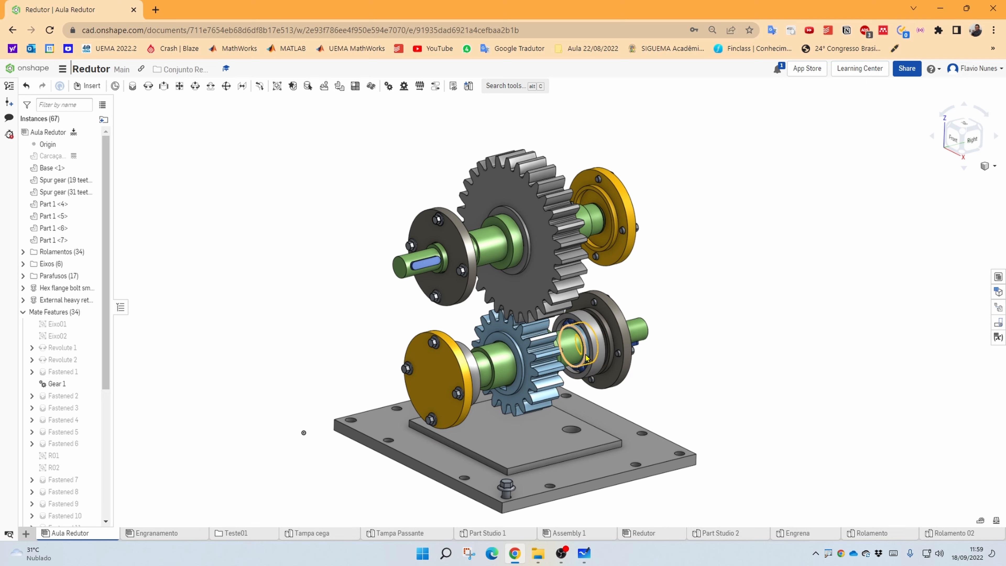
scroll(570, 331, "up", 1)
scroll(570, 331, "down", 1)
mouse_move(570, 331)
right_mouse_down()
mouse_move(587, 326)
mouse_move(562, 323)
right_mouse_up()
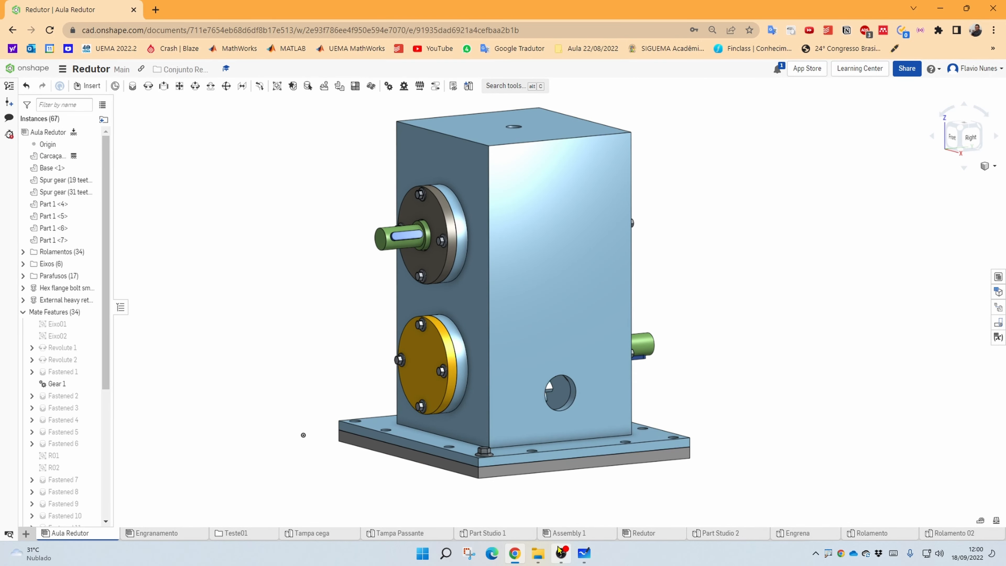
Switch to Microsoft Whiteboard and trace the centre lines and half-section profile of the pulley in red on the drawing
left_click(580, 556)
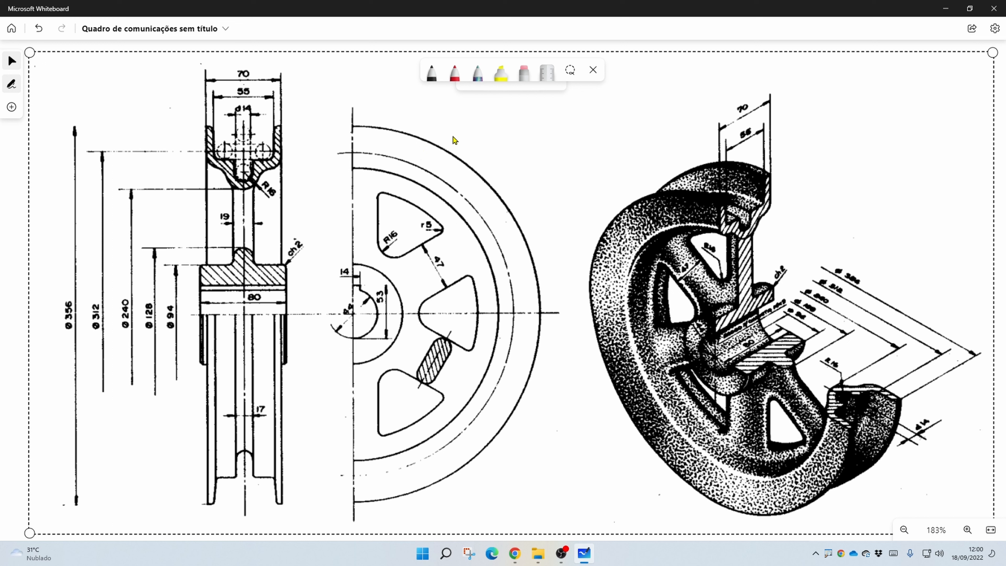
left_click(455, 76)
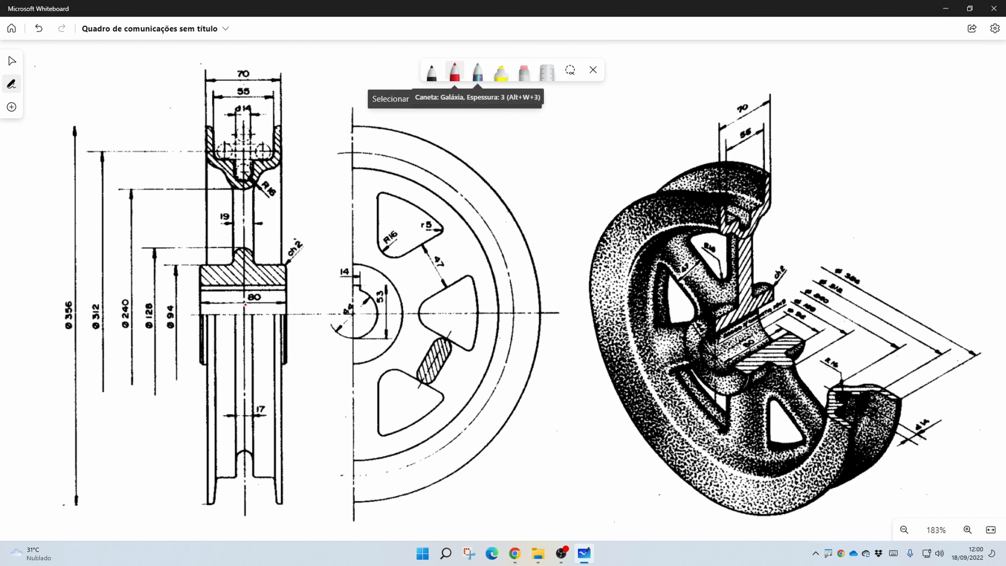
mouse_move(256, 306)
left_mouse_down()
mouse_move(286, 307)
mouse_move(246, 280)
mouse_move(241, 126)
left_mouse_up()
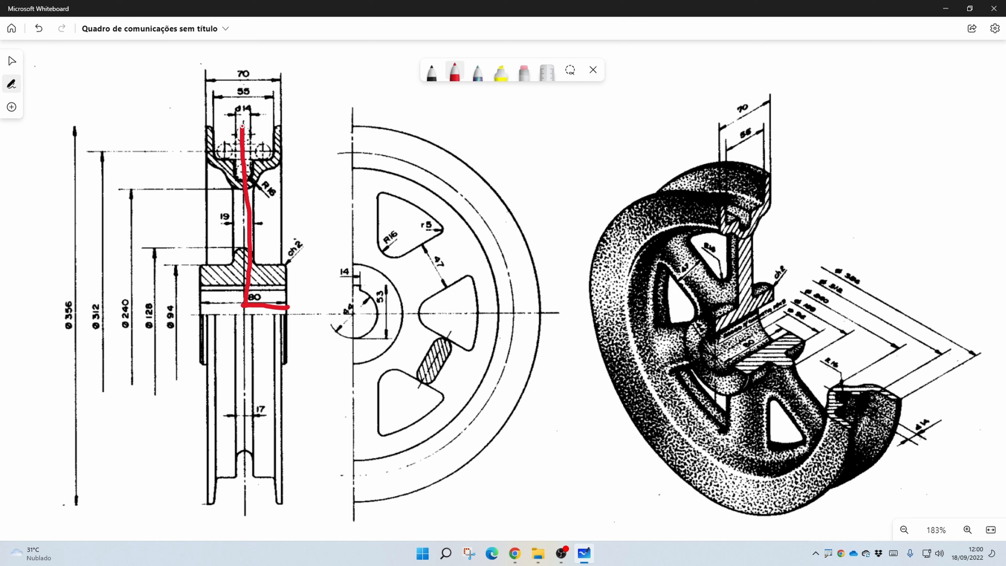
mouse_move(242, 284)
left_mouse_down()
mouse_move(286, 286)
mouse_move(288, 269)
mouse_move(259, 241)
mouse_move(258, 204)
mouse_move(286, 154)
mouse_move(278, 124)
mouse_move(269, 147)
mouse_move(248, 157)
left_mouse_up()
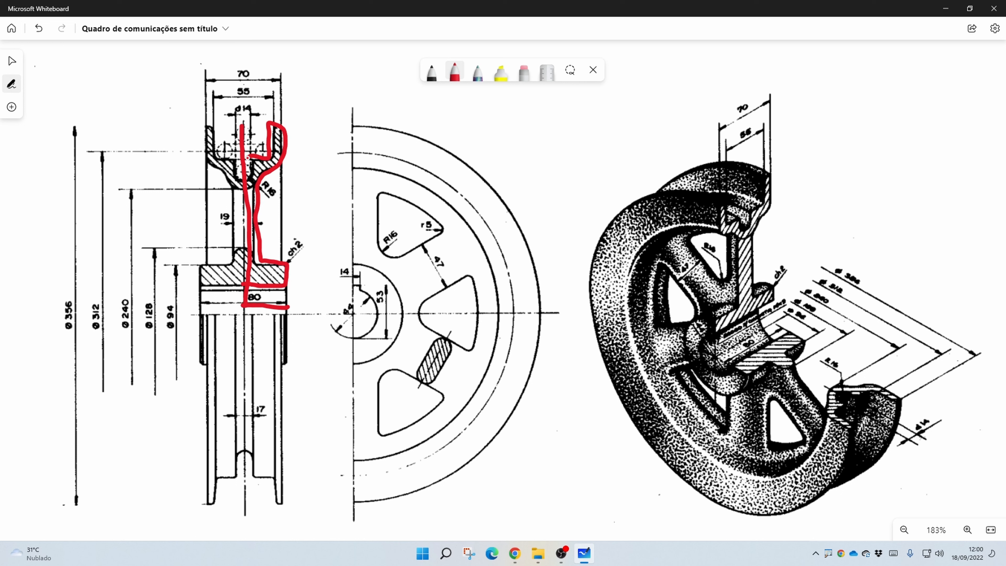
Add red pen marks and arrows at the rim groove, the hub and the keyway of the pulley drawing
mouse_move(236, 196)
left_mouse_down()
mouse_move(218, 189)
mouse_move(227, 187)
left_mouse_up()
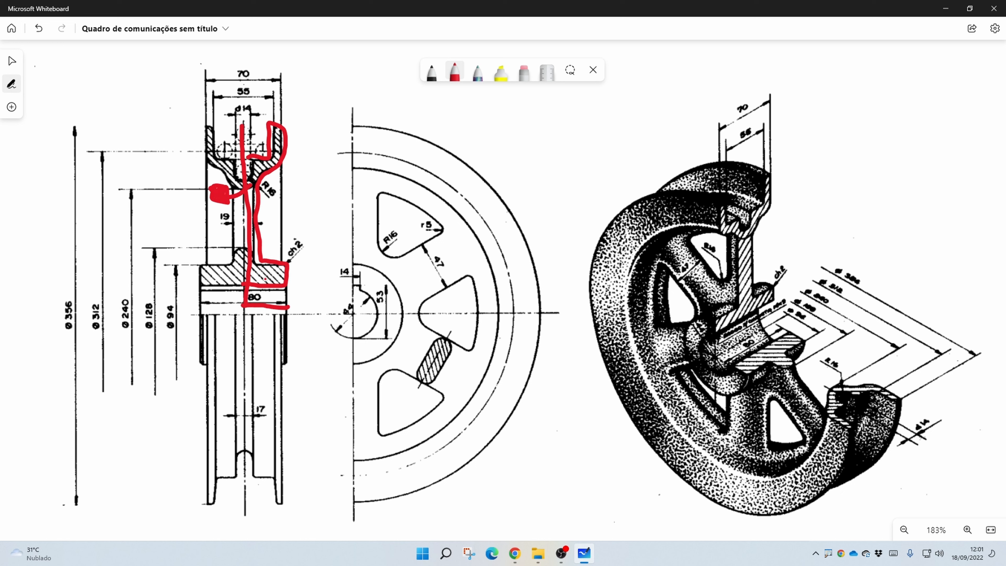
mouse_move(265, 279)
left_mouse_down()
mouse_move(240, 317)
mouse_move(276, 358)
mouse_move(263, 352)
mouse_move(281, 357)
left_mouse_up()
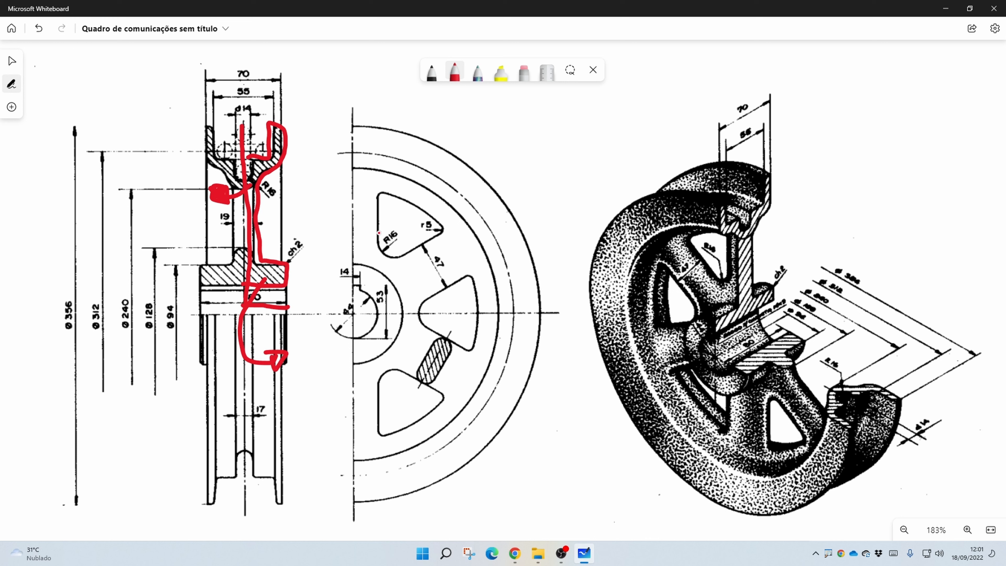
left_click_drag(315, 254, 344, 294)
left_click_drag(331, 286, 341, 279)
Undo all the red pen strokes on the pulley drawing
key("ctrl+z")
key("ctrl+z")
key("ctrl+z")
key("ctrl+z")
key("ctrl+z")
key("ctrl+z")
key("ctrl+z")
key("ctrl+z")
key("ctrl+z")
key("ctrl+z")
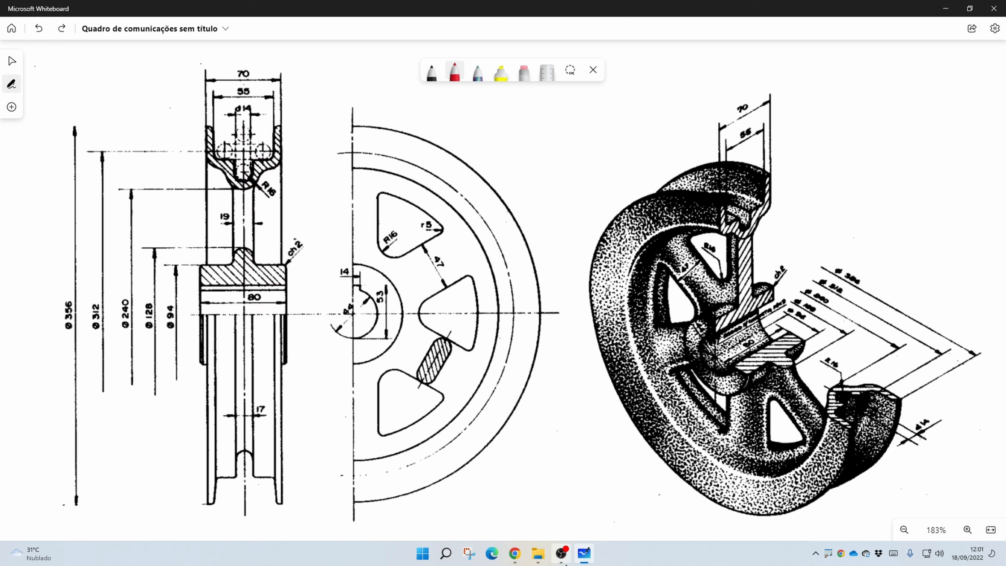
Switch back to the Redutor assembly in Onshape and examine the closed gearbox from different angles
mouse_move(513, 552)
left_click(523, 469)
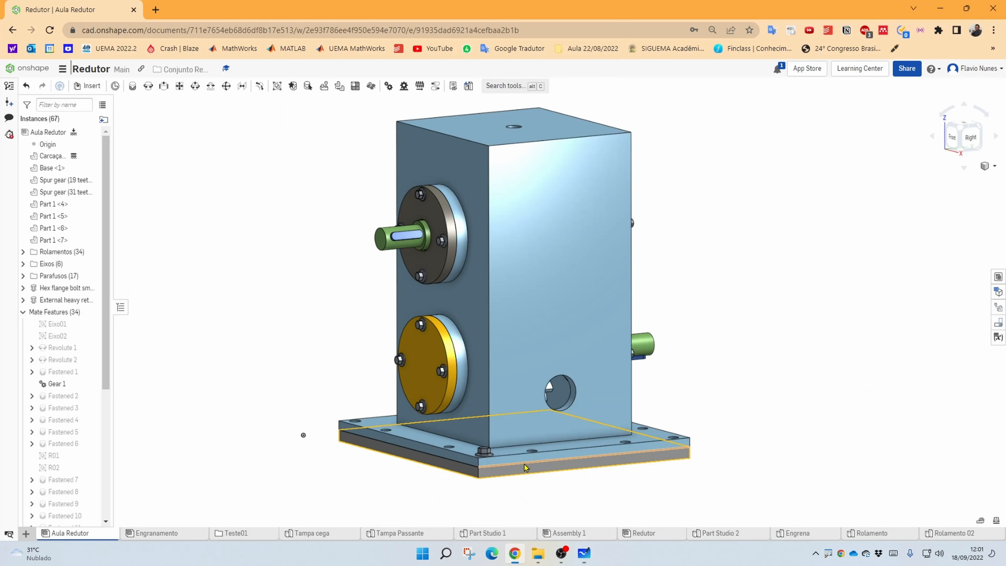
right_click_drag(417, 364, 487, 350)
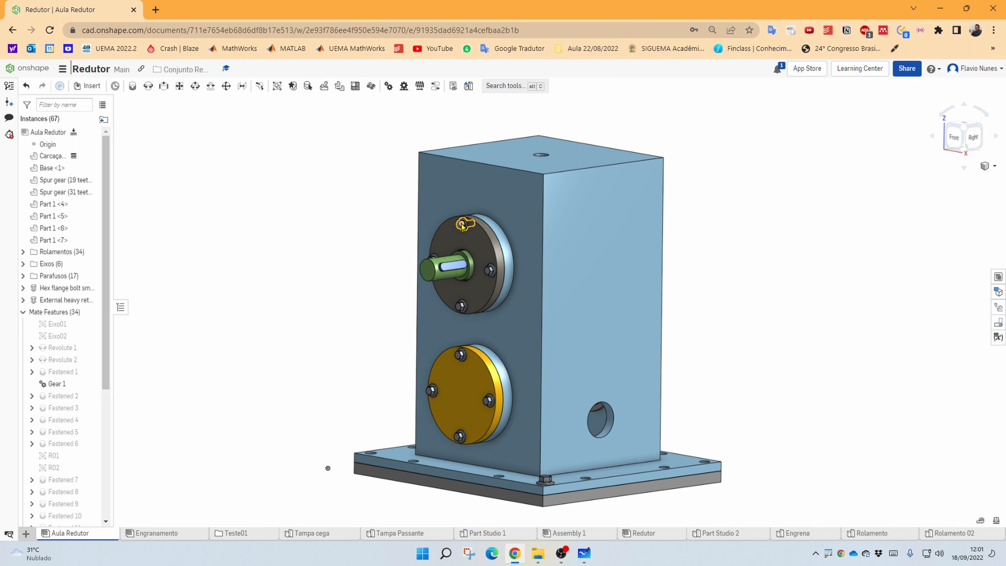
middle_click_drag(462, 226, 420, 212)
right_click_drag(420, 210, 415, 213)
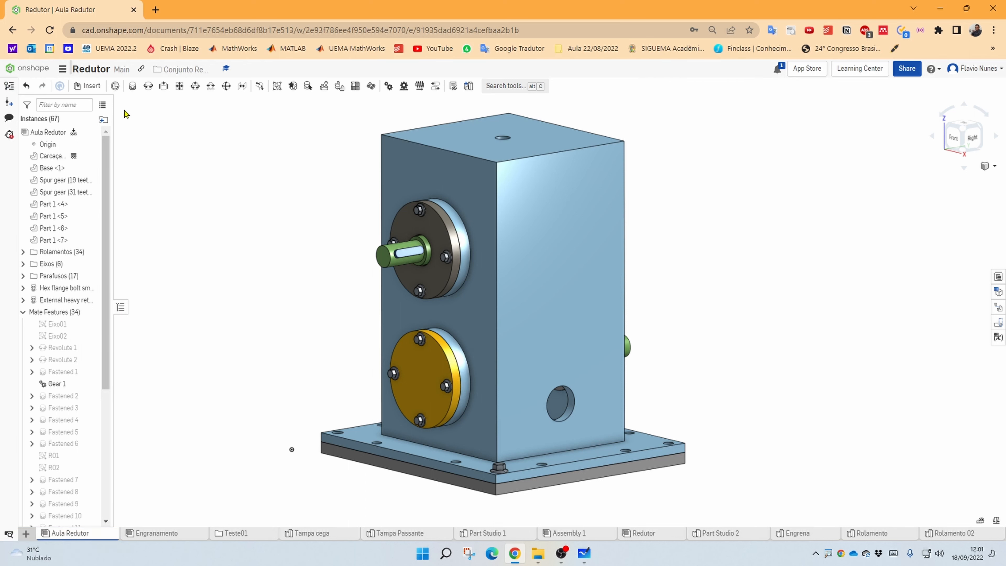
Return to the Onshape documents page and create a new folder named Vídeo
left_click(38, 71)
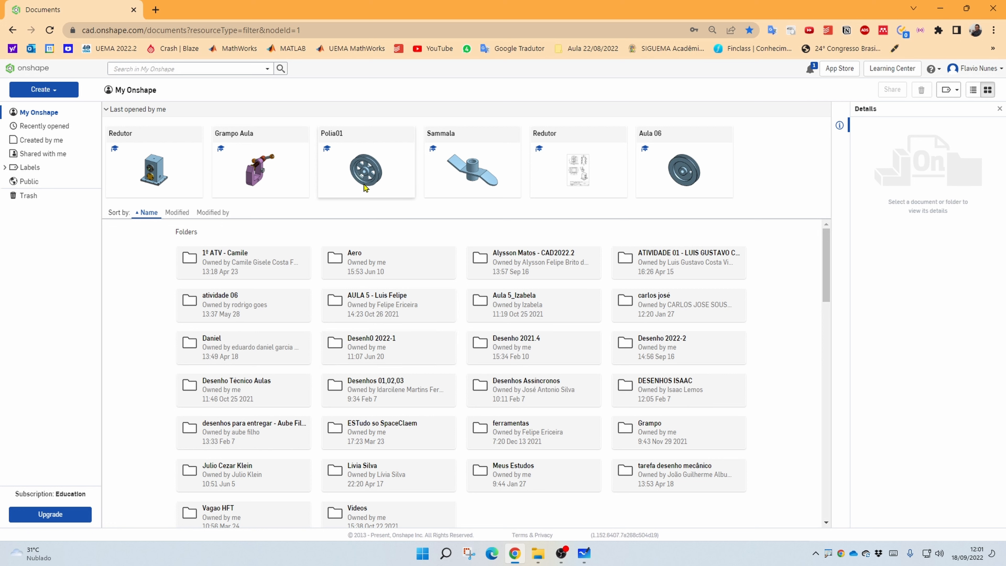
left_click(52, 91)
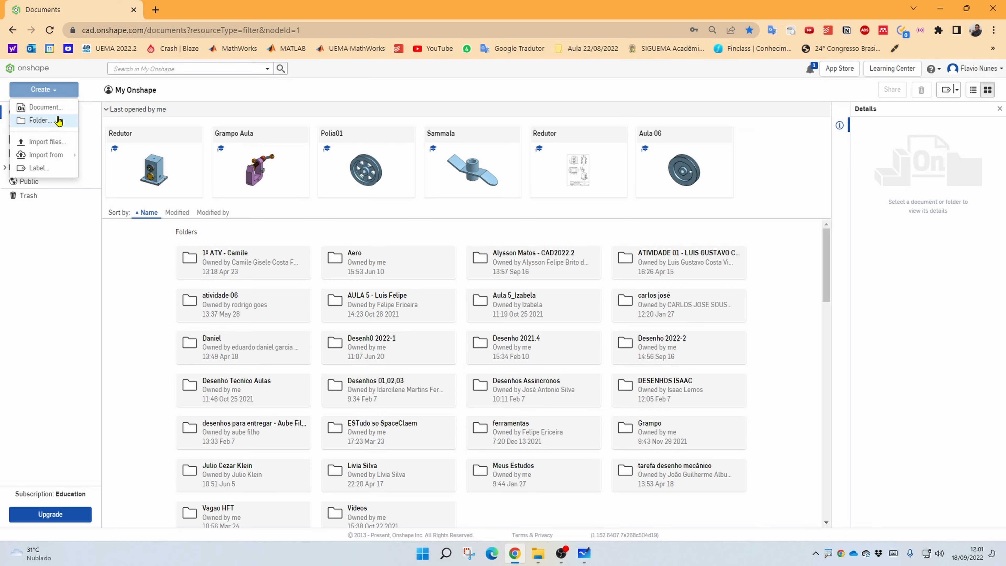
left_click(46, 120)
type("Video")
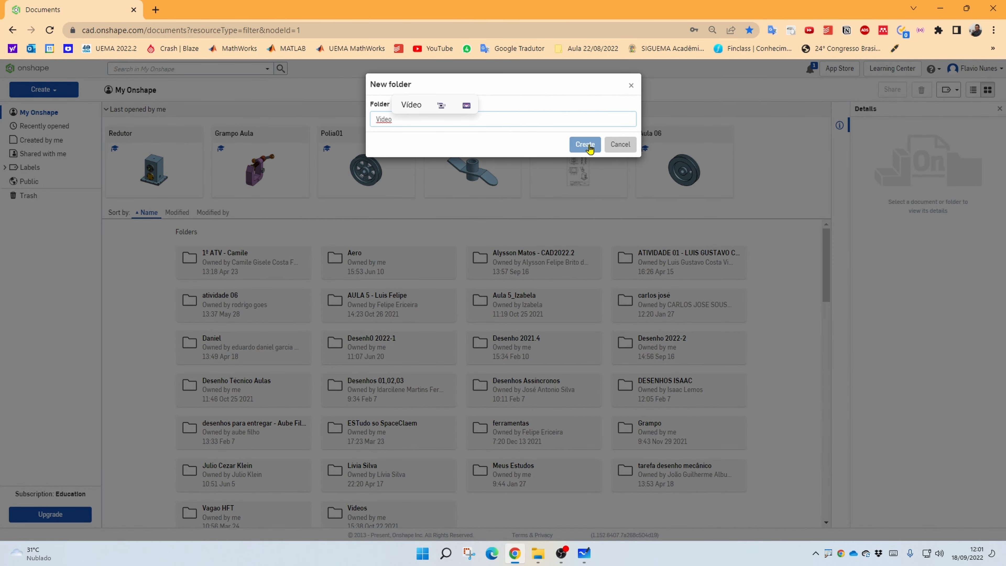
left_click(406, 106)
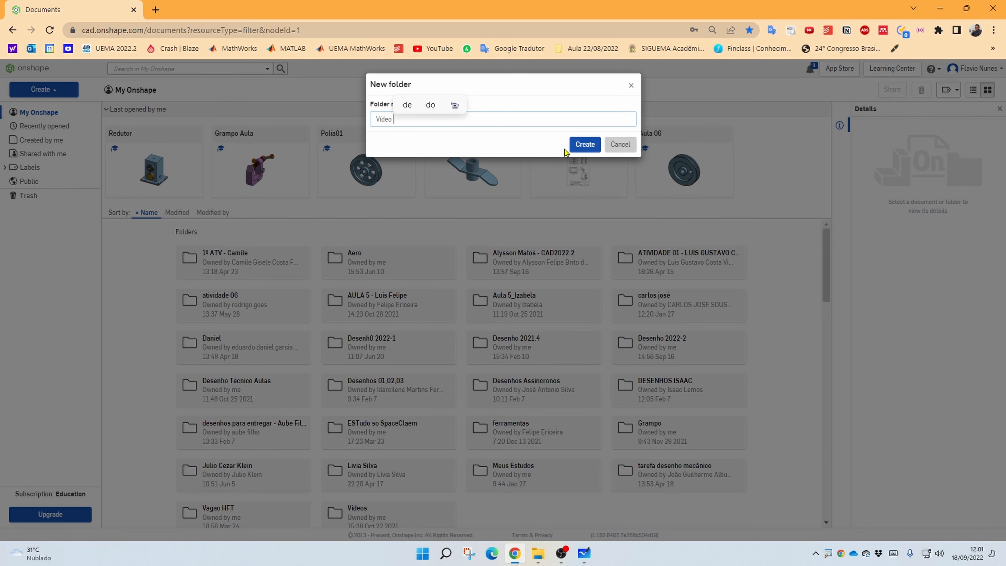
left_click(585, 144)
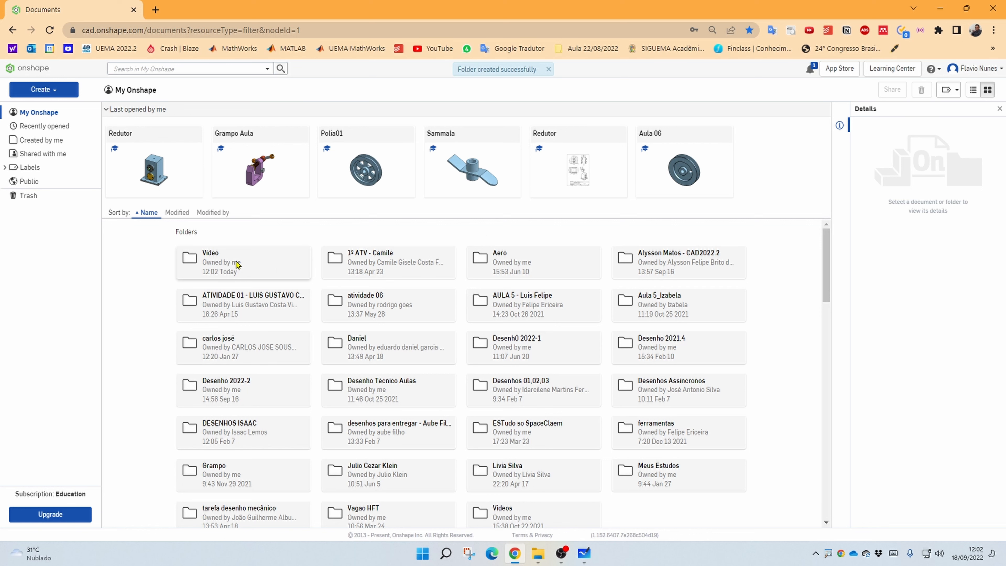
Open the Vídeo folder and create a new document in it named Polia01
double_click(244, 264)
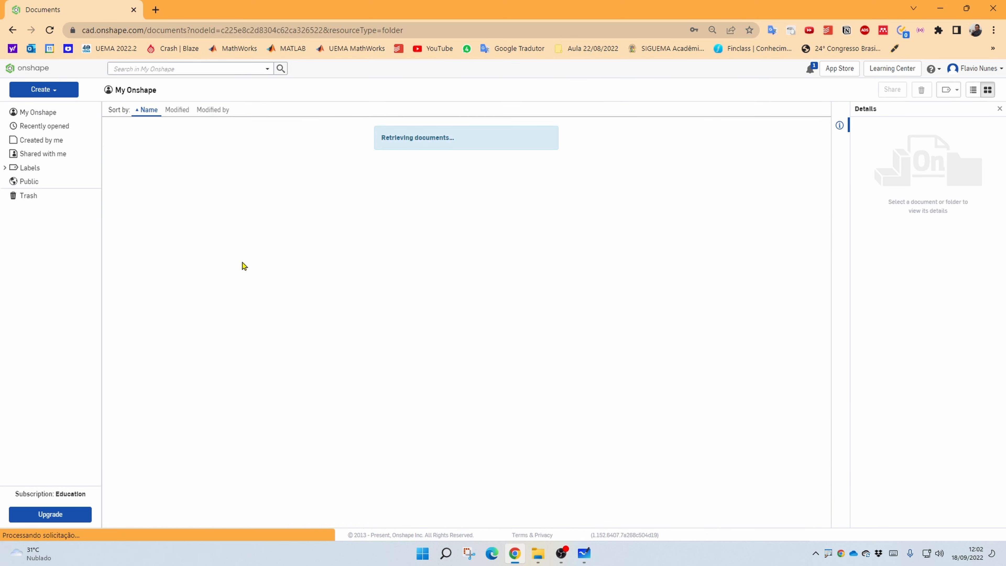
left_click(45, 90)
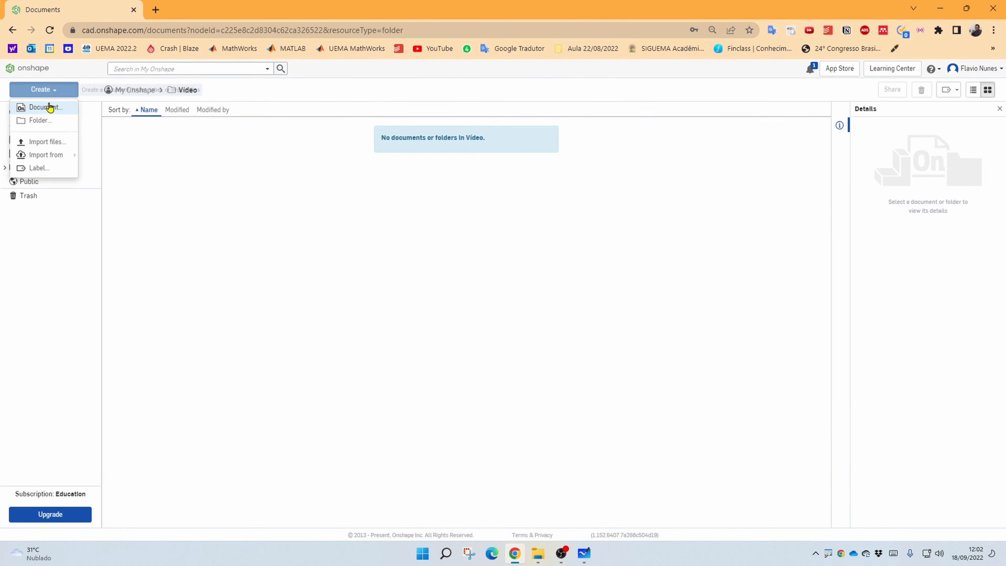
left_click(49, 106)
type("Po")
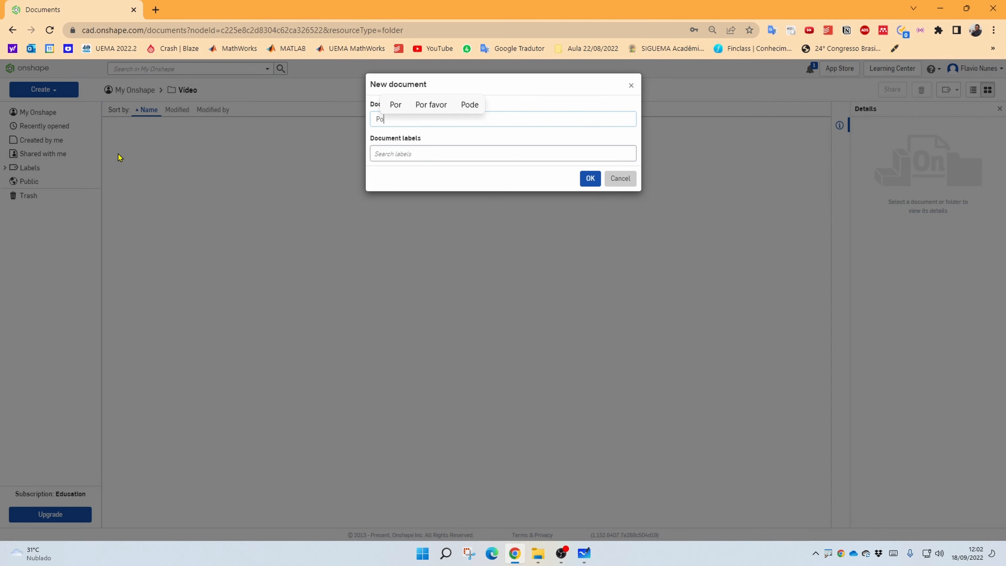
type("lia01")
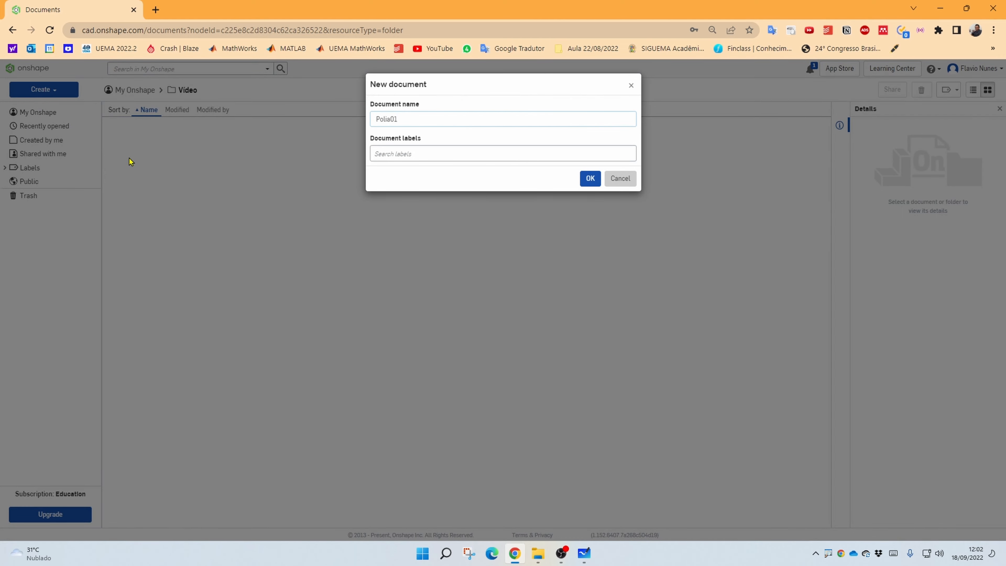
left_click(589, 179)
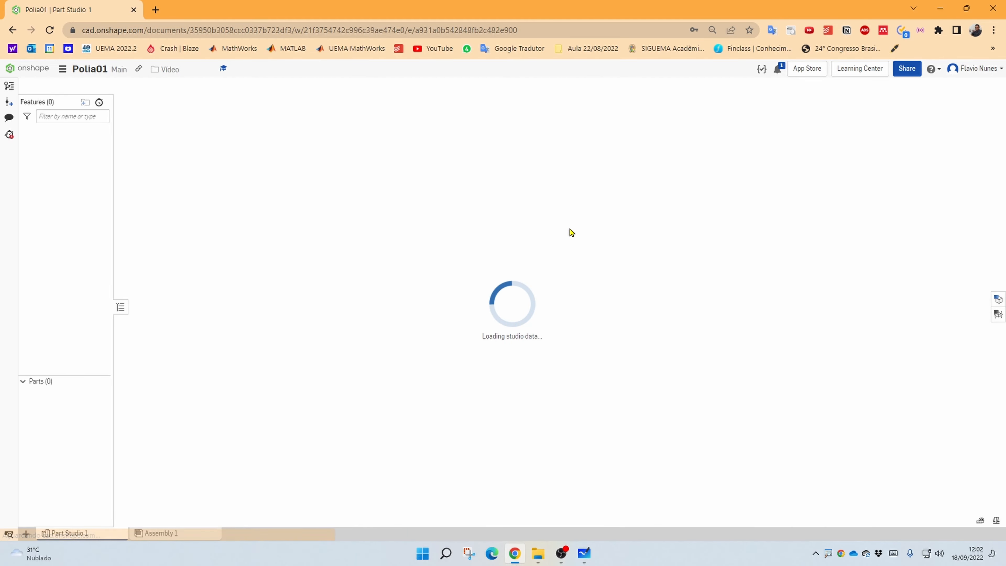
Start a new sketch on the Front plane and view it face-on
middle_click_drag(575, 252, 525, 258)
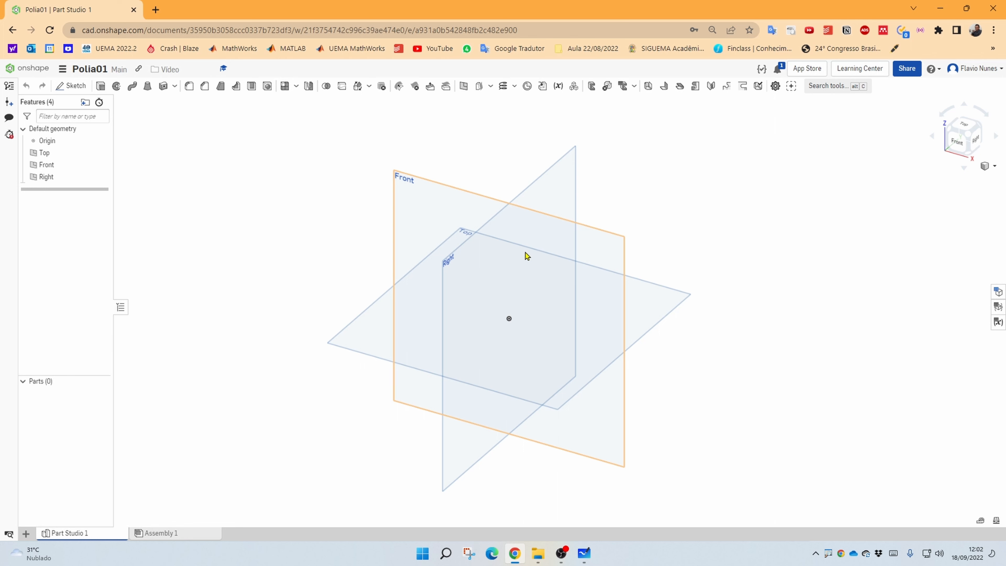
left_click(544, 191)
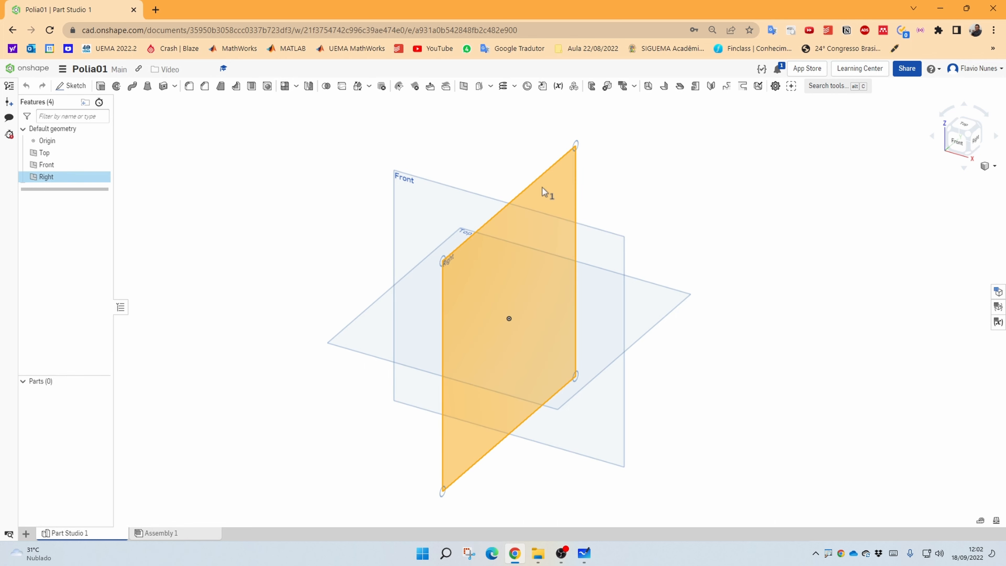
left_click(472, 153)
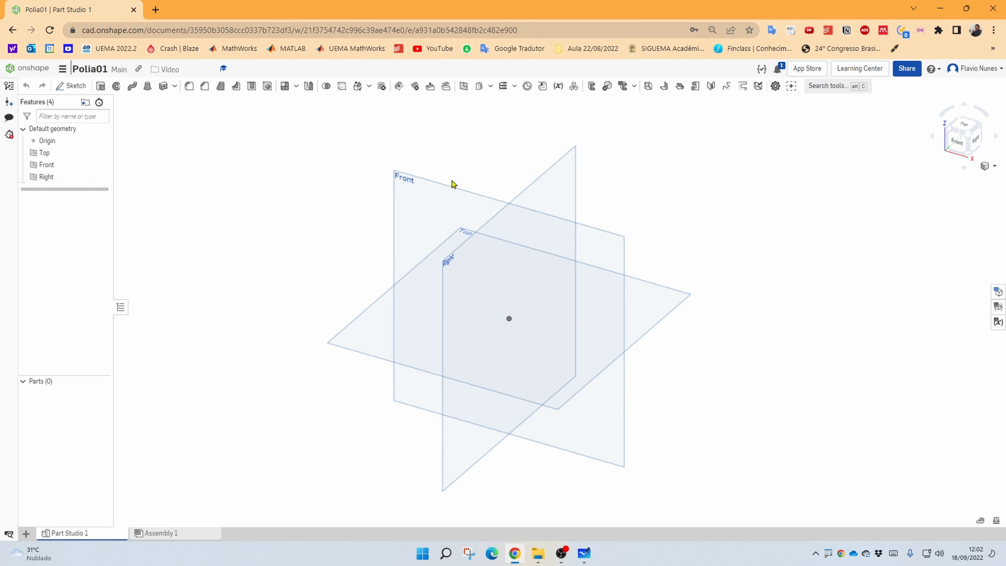
left_click(452, 194)
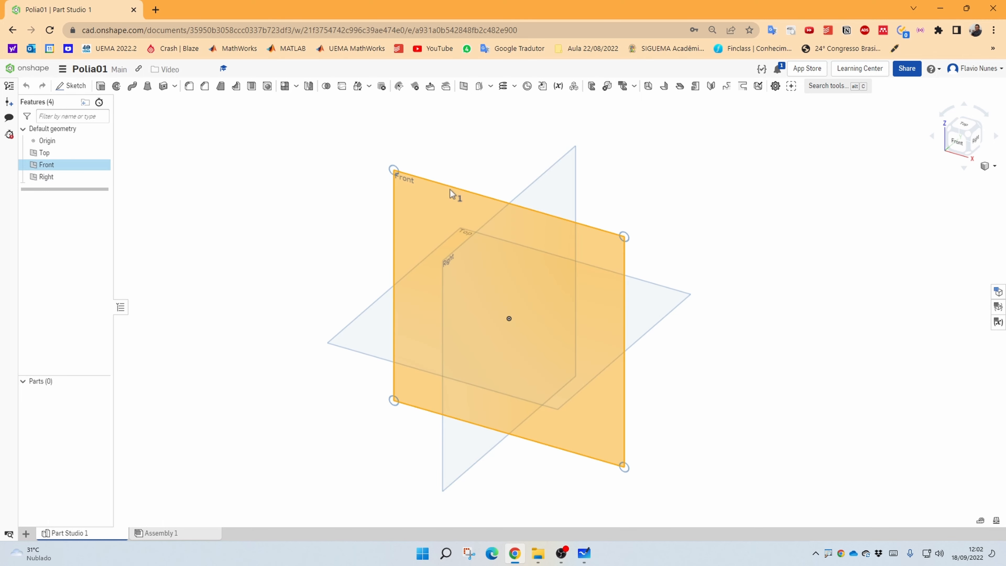
left_click(74, 88)
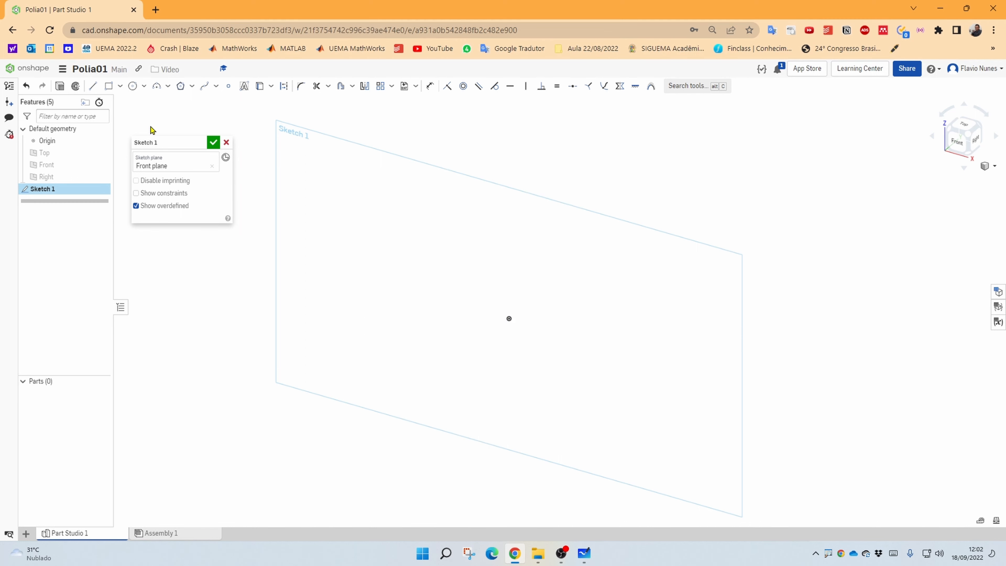
key("n")
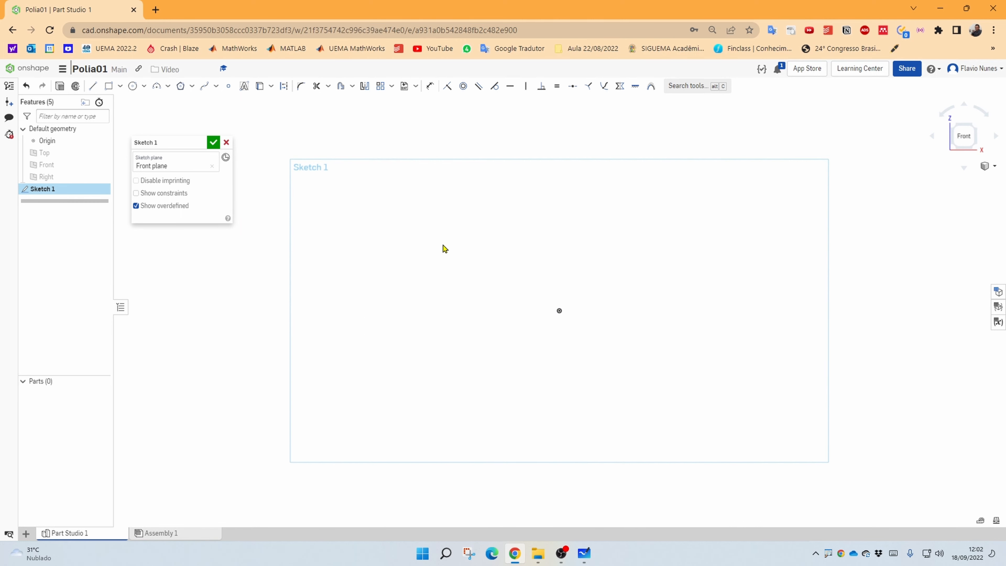
middle_click_drag(527, 270, 425, 276)
scroll(426, 278, "down", 3)
scroll(428, 278, "up", 5)
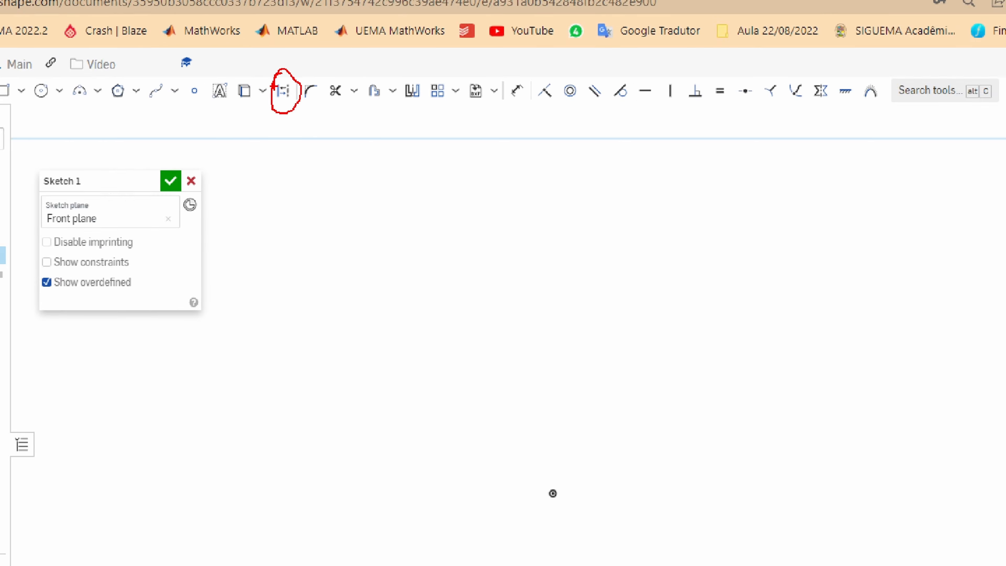
Draw a horizontal construction line from the origin toward positive X and set its length to 40 mm
left_click(284, 96)
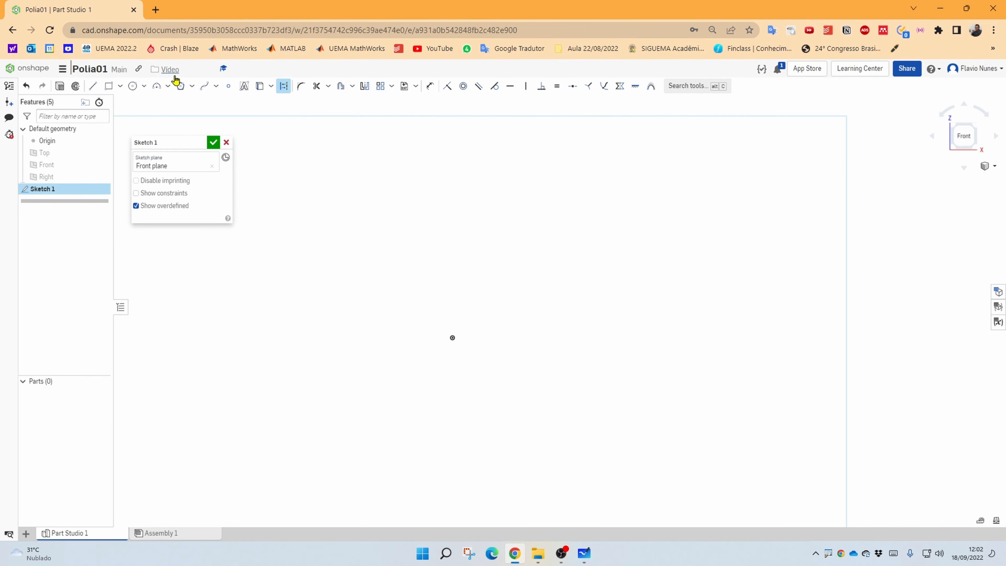
left_click(93, 86)
left_click(451, 337)
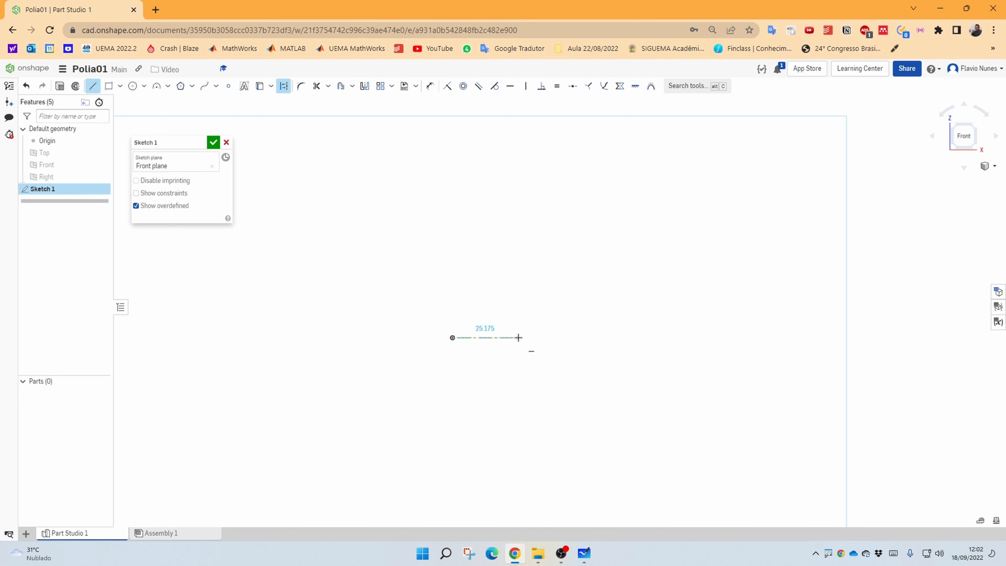
left_click(519, 338)
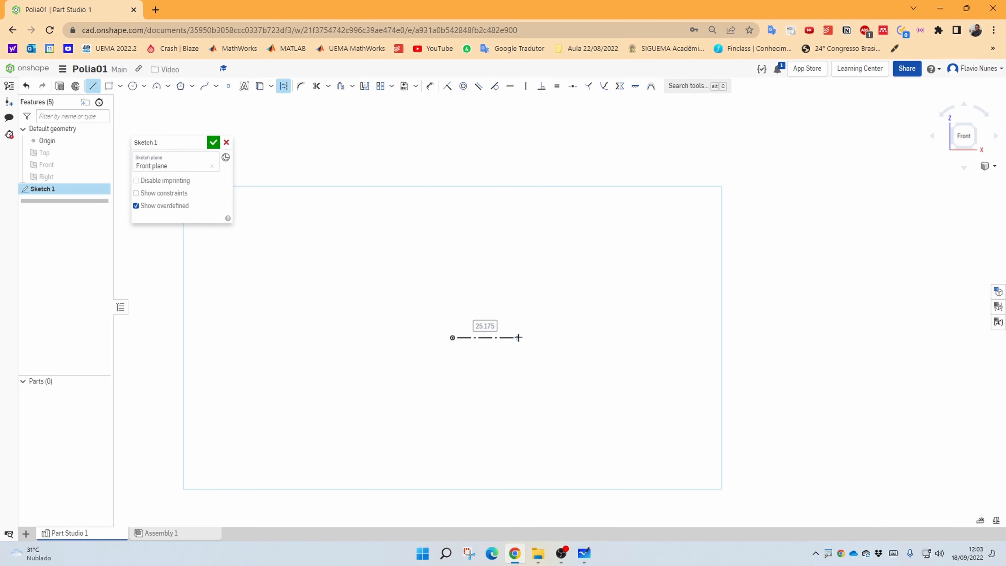
type("40")
key("Return")
key("Escape")
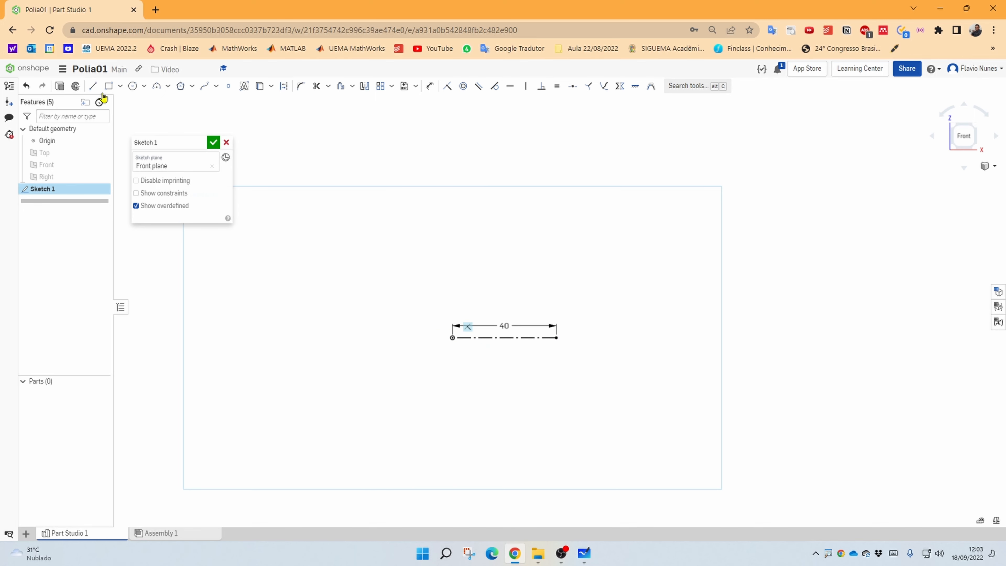
left_click(92, 86)
left_click(452, 338)
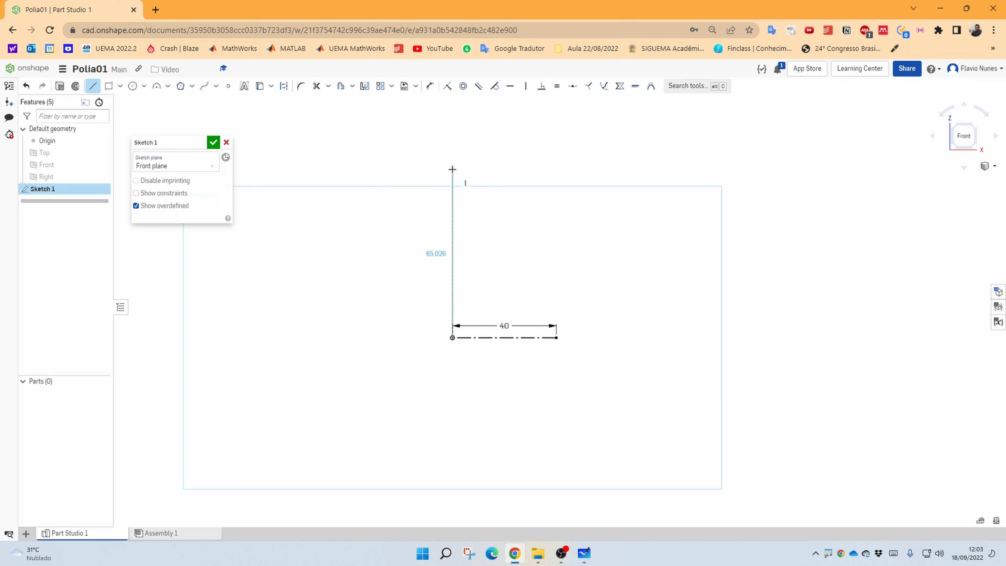
scroll(453, 169, "up", 4)
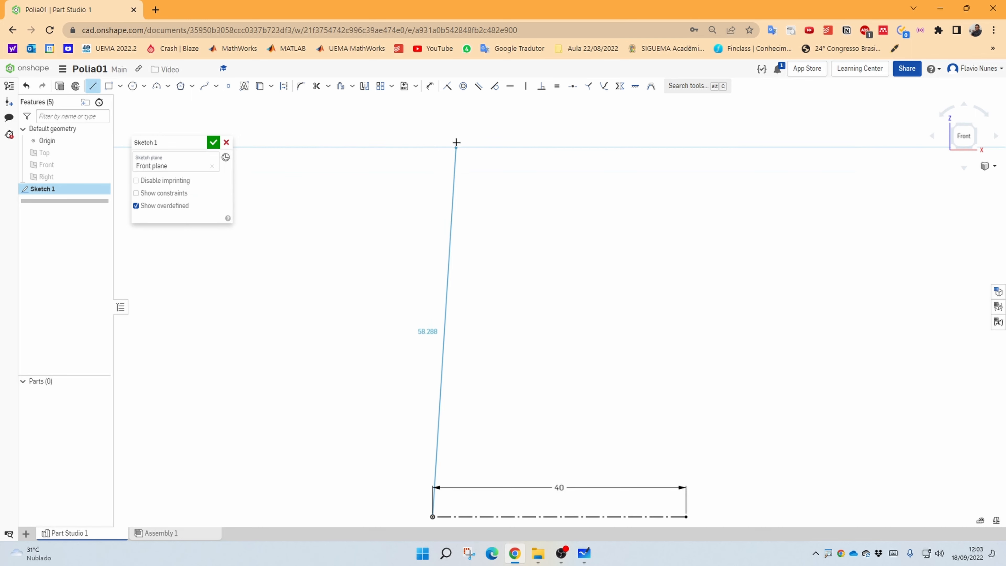
key("Escape")
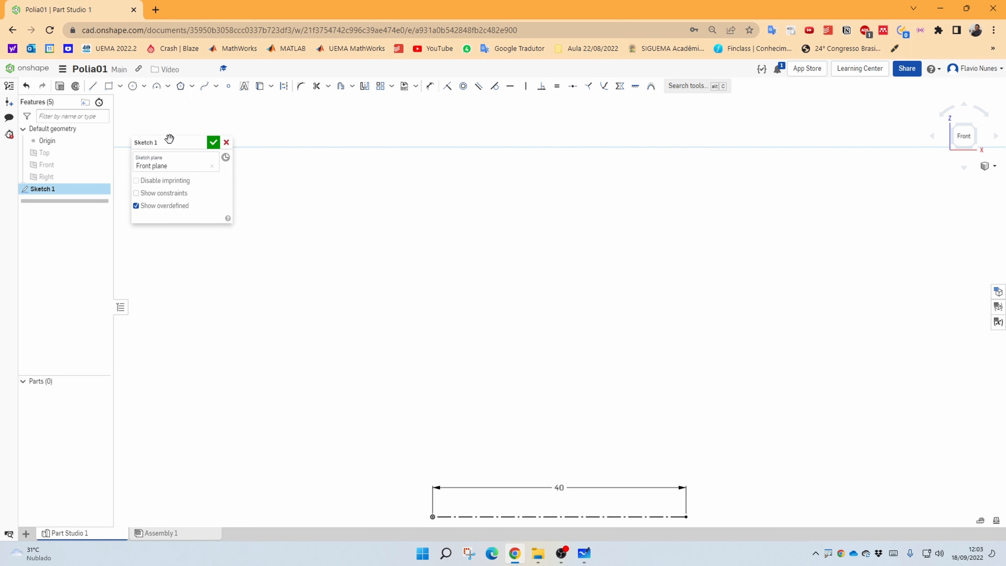
Draw a vertical line about 57 mm long upward from the origin
left_click(95, 90)
left_click(433, 516)
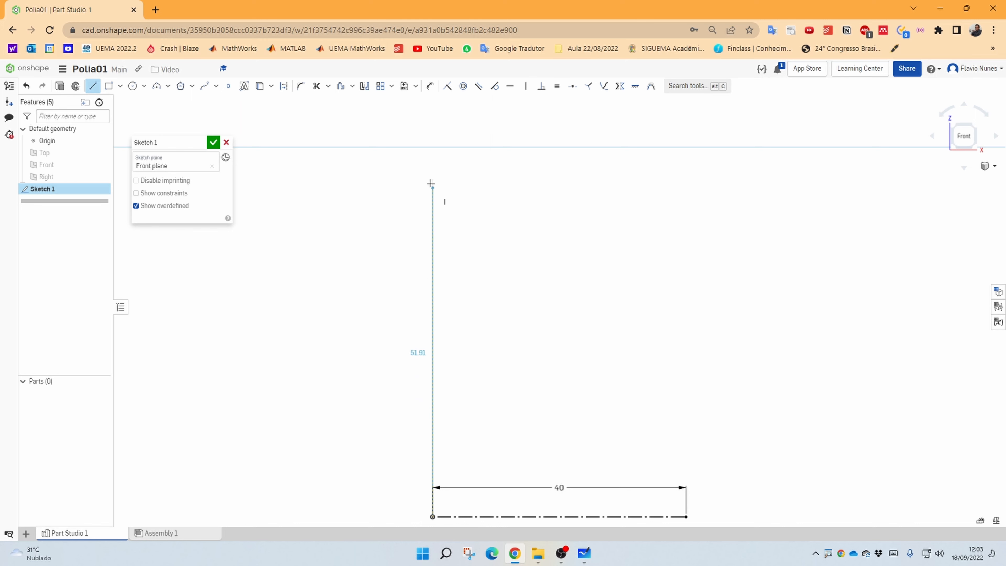
double_click(433, 155)
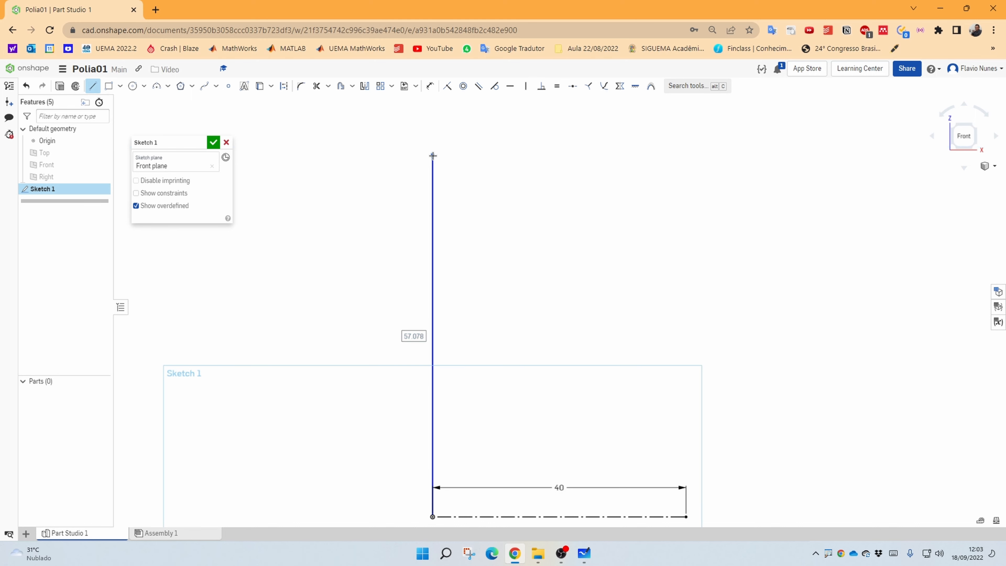
key("Escape")
scroll(521, 276, "down", 3)
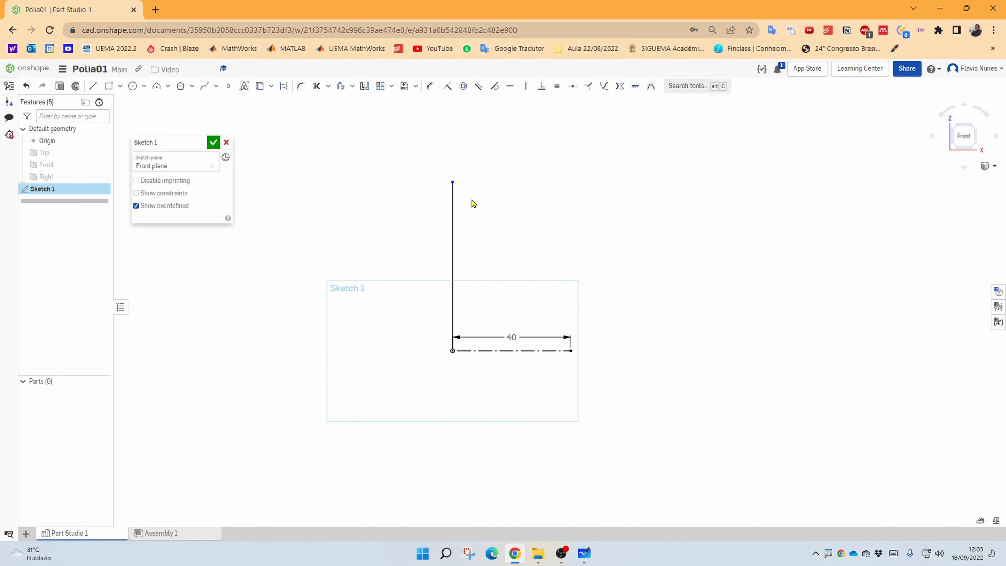
Convert the vertical line to construction geometry
left_click(455, 210)
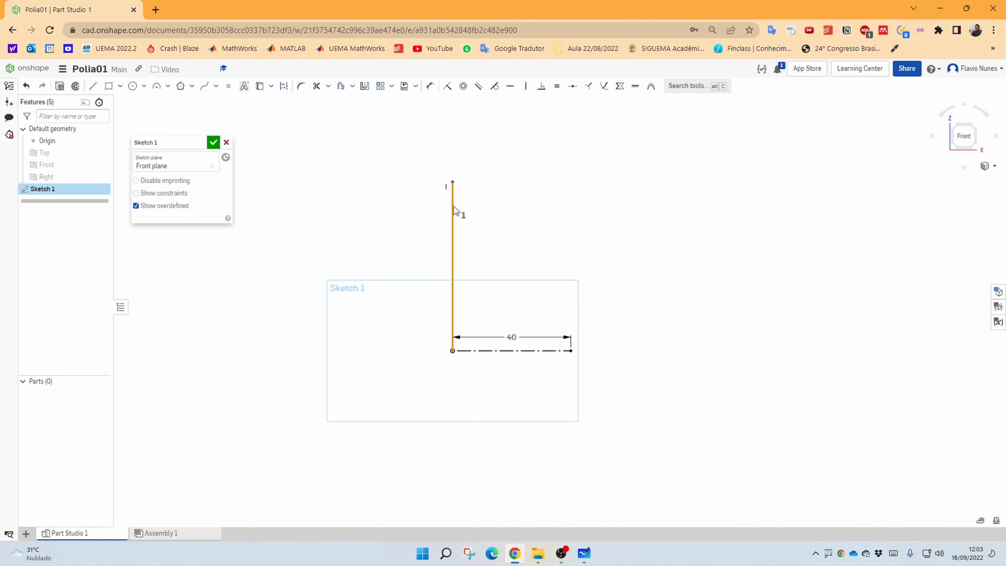
left_click(282, 91)
left_click(531, 256)
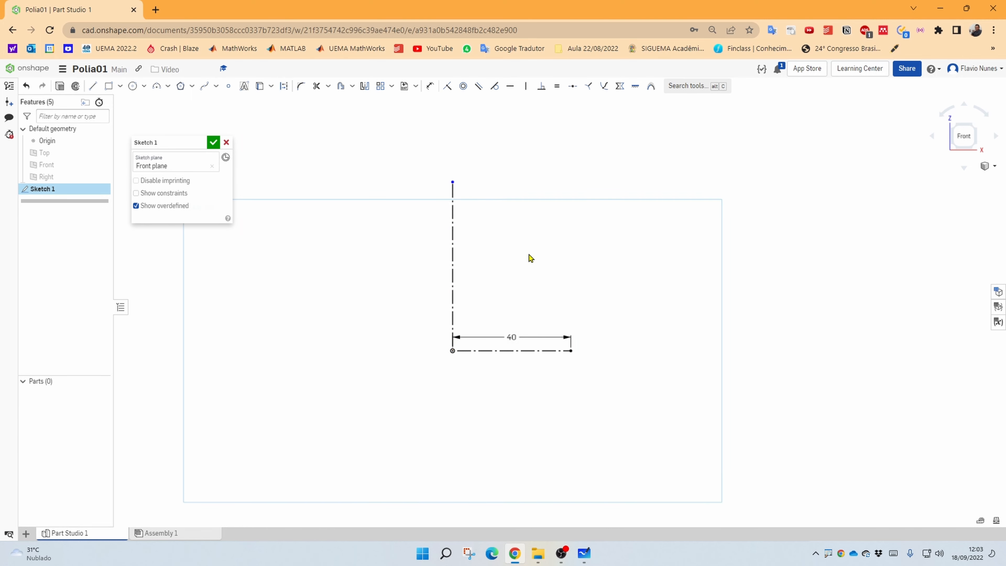
Place a diameter dimension from the vertical line's upper endpoint across the horizontal construction line
scroll(533, 262, "down", 3)
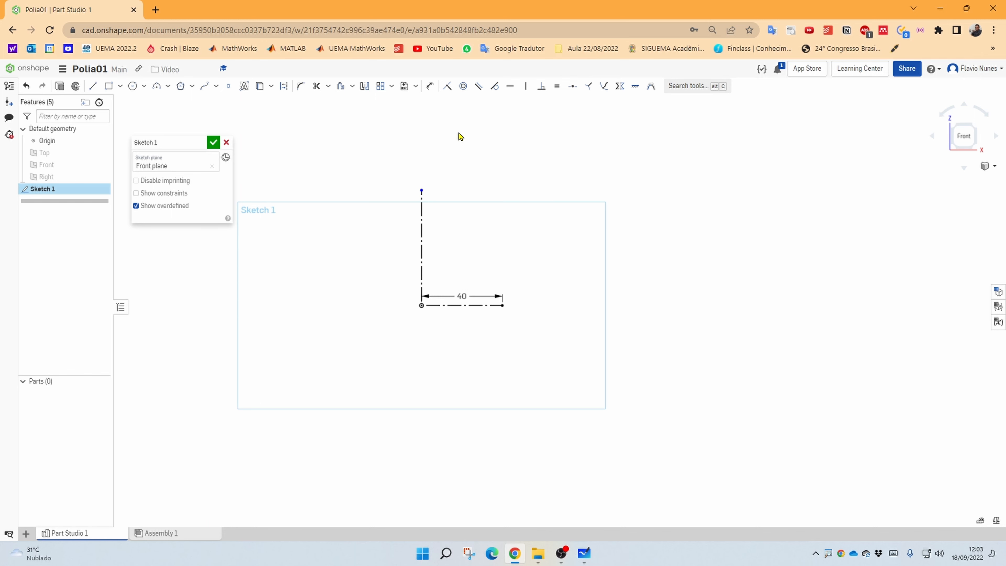
left_click(432, 87)
left_click(422, 191)
left_click(461, 305)
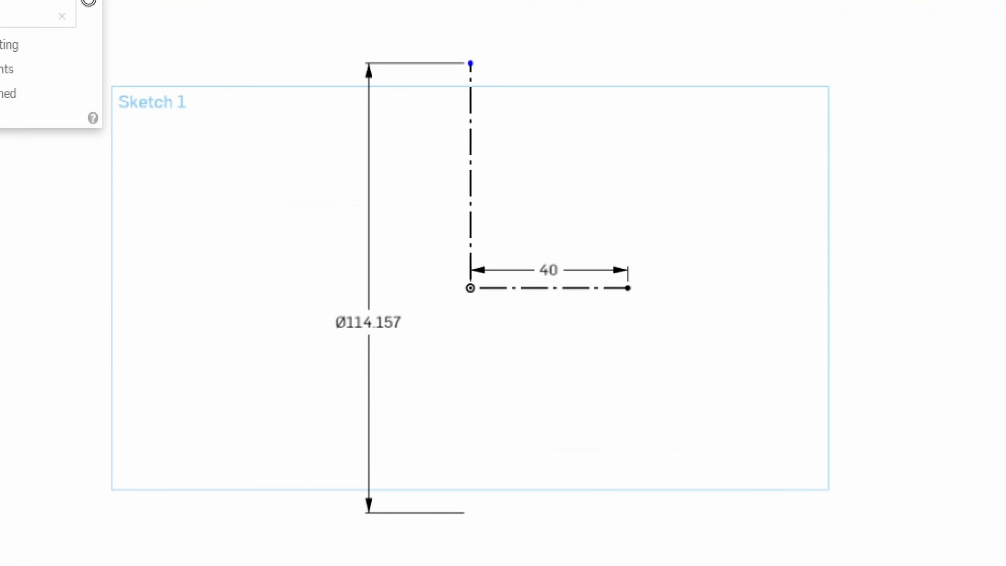
mouse_move(352, 287)
left_mouse_down()
mouse_move(429, 373)
mouse_move(321, 280)
mouse_move(303, 341)
left_mouse_up()
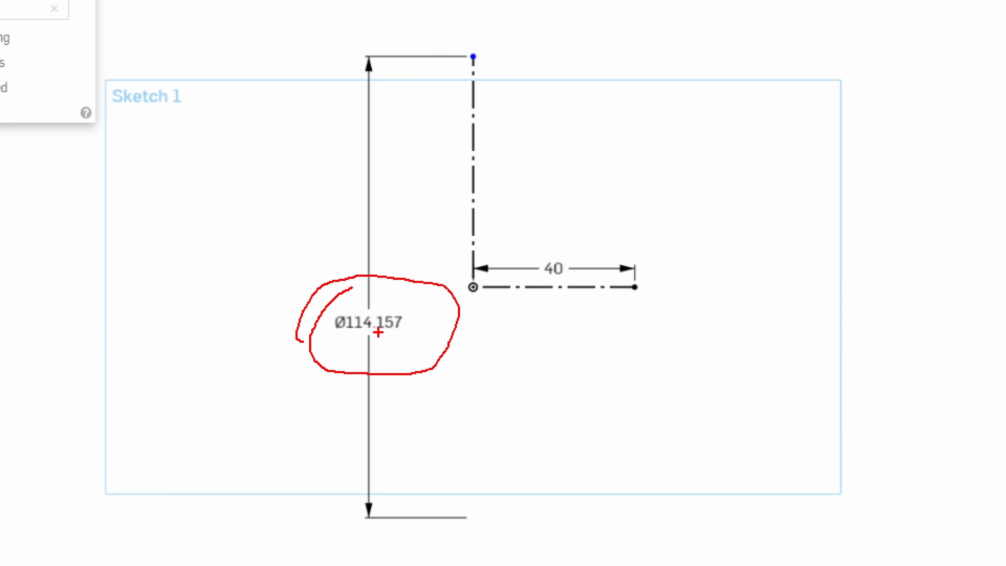
key("Escape")
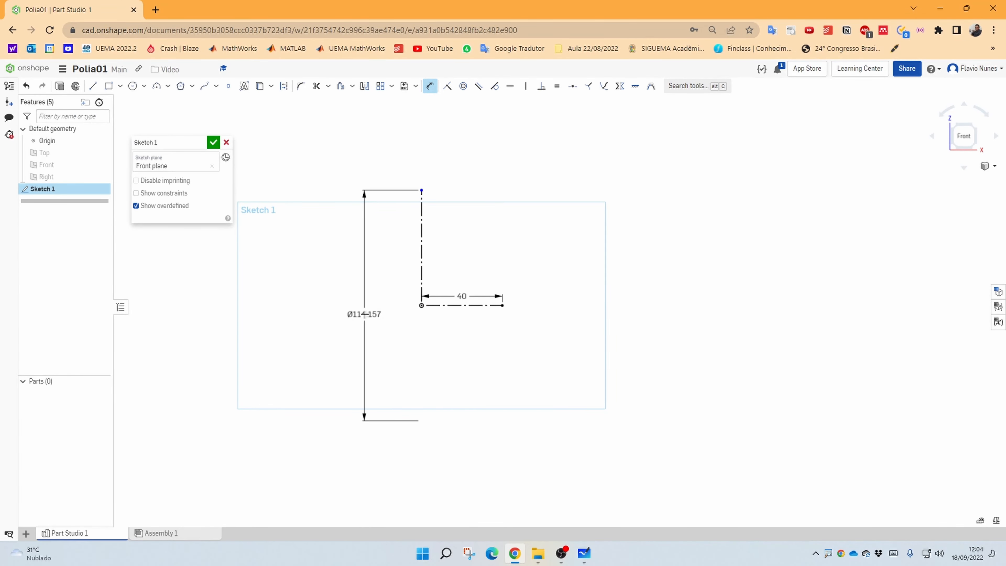
left_click(363, 313)
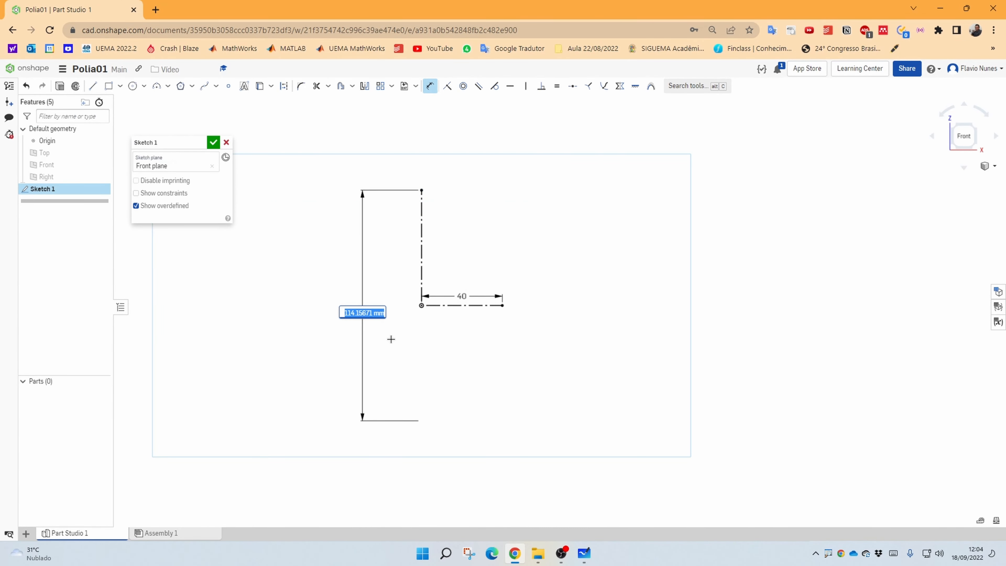
Switch to Microsoft Whiteboard and trace the pulley section's half-width, vertical centreline and upper Ø356 extension line in red
key("alt+Tab")
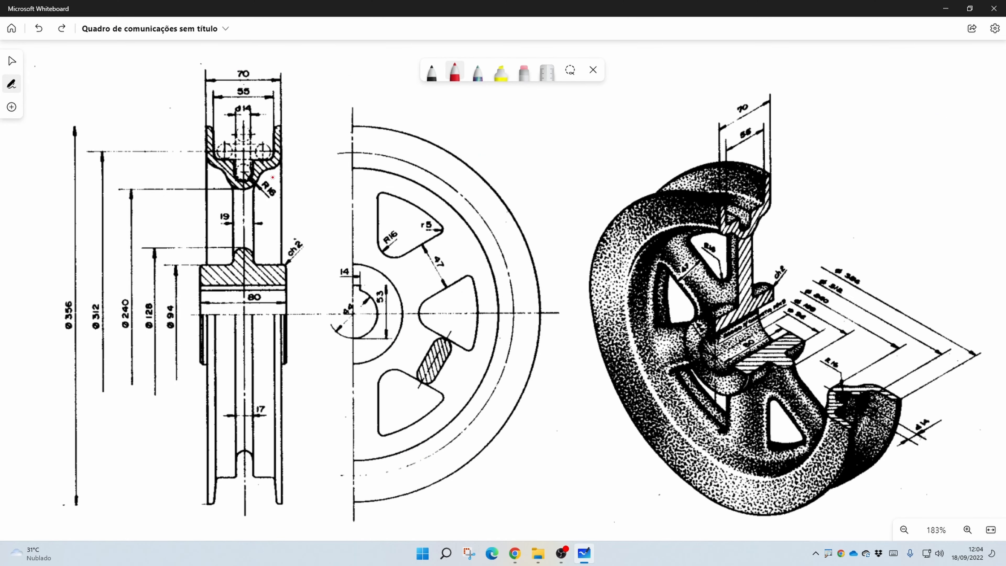
left_click(455, 72)
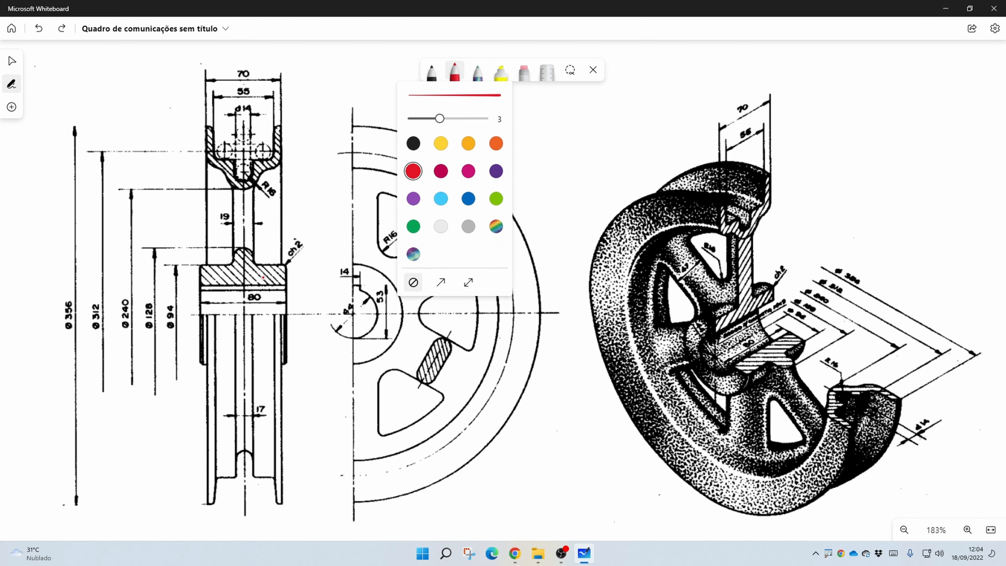
mouse_move(247, 303)
left_mouse_down()
mouse_move(281, 302)
mouse_move(252, 271)
mouse_move(243, 121)
left_mouse_up()
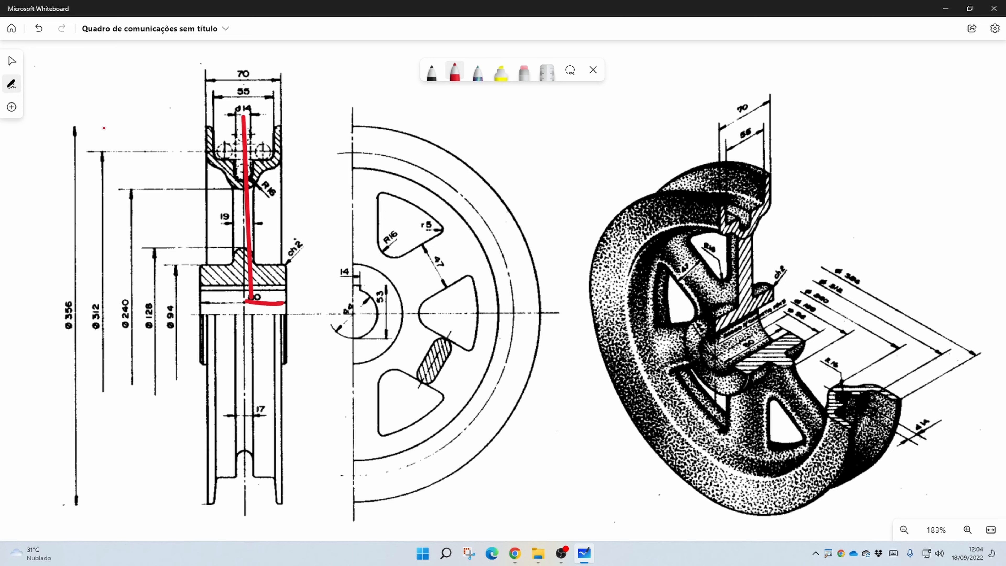
left_click_drag(66, 126, 281, 128)
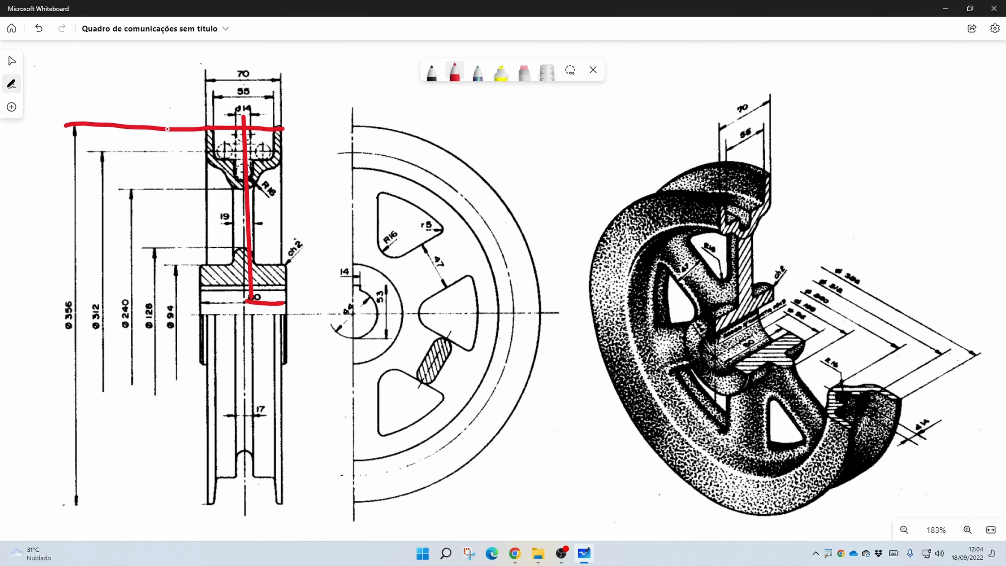
Remove all the red strokes from the pulley section drawing
key("Escape")
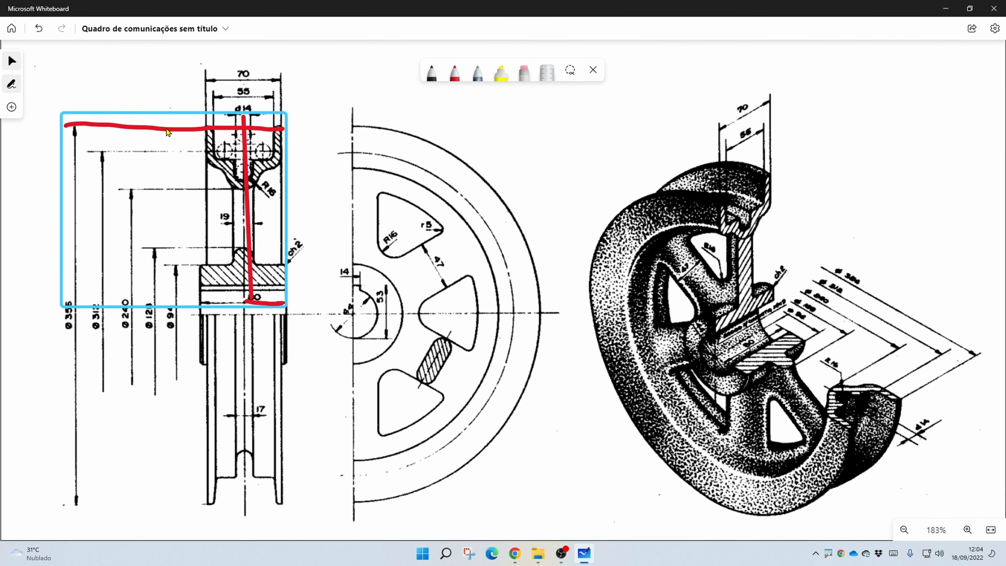
key("ctrl+z")
key("ctrl+z")
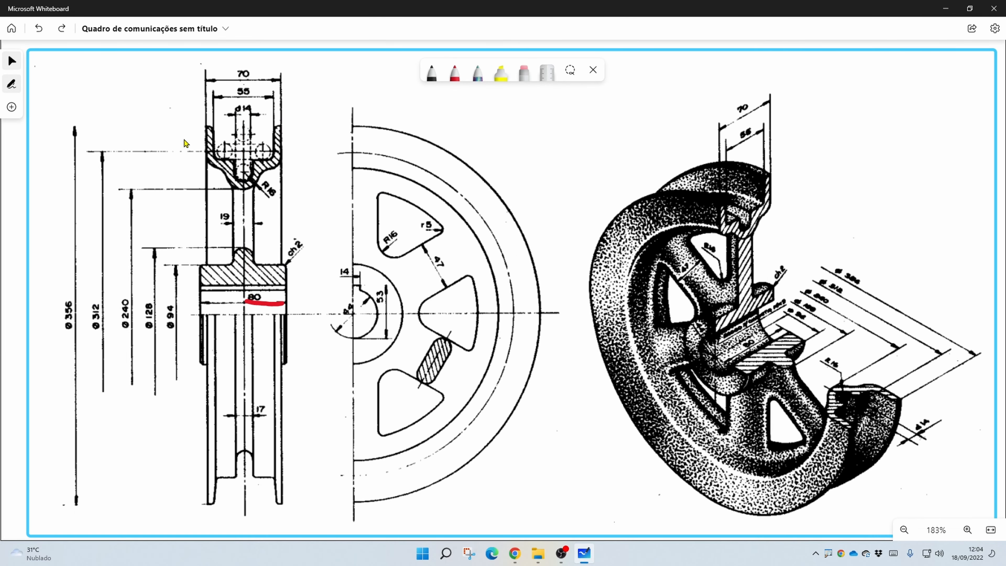
left_click(264, 303)
key("Delete")
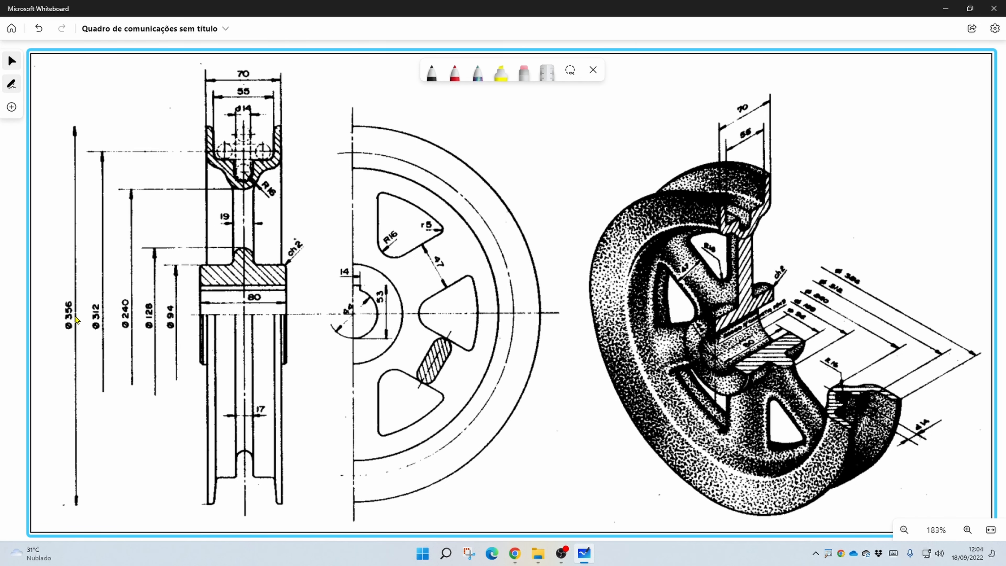
Switch back to Onshape and set the vertical construction line's diameter dimension to 356 mm
key("alt+Tab")
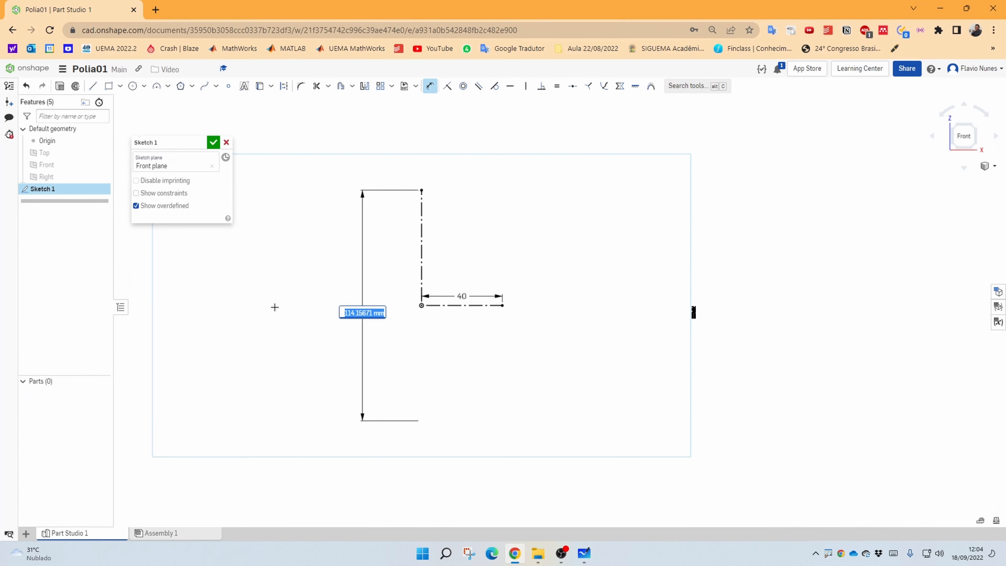
type("356")
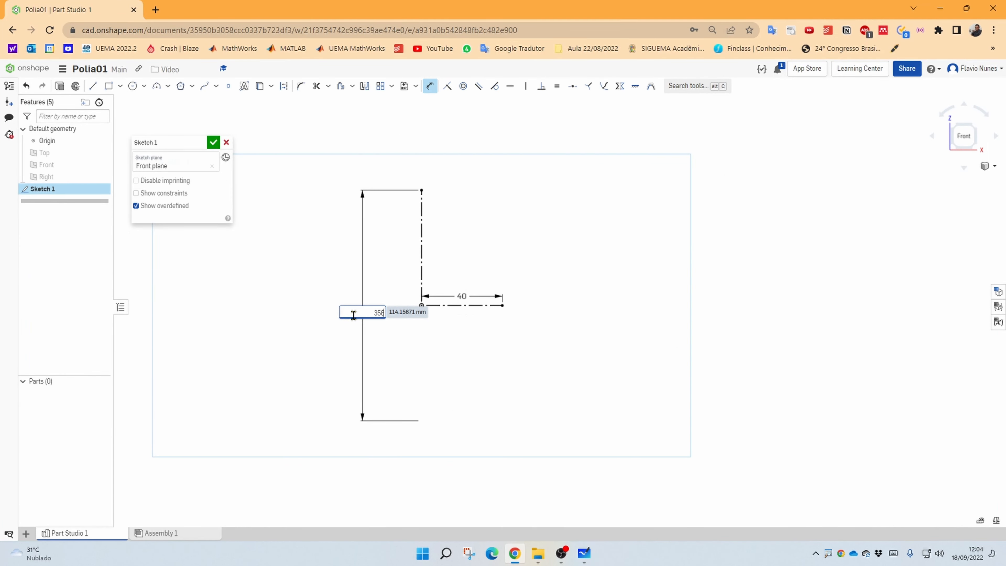
key("Return")
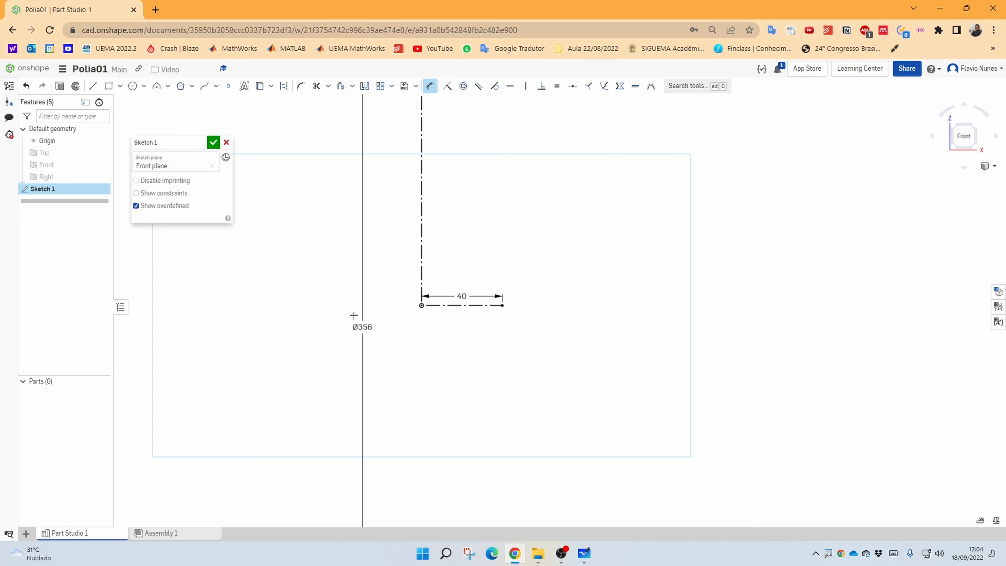
scroll(392, 325, "down", 5)
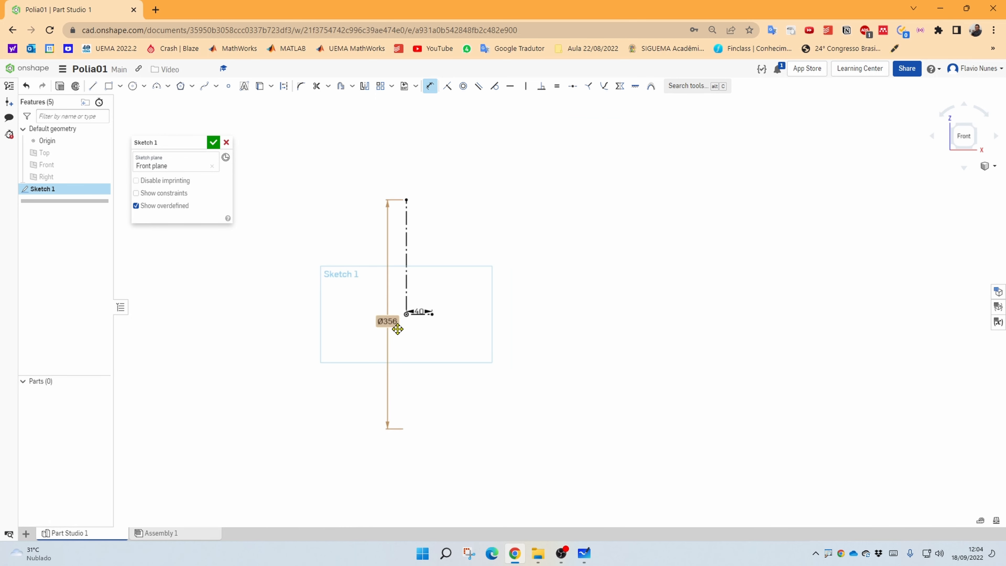
Reposition the Ø356 dimension farther from the vertical construction line and the 40 mm dimension below the horizontal one
left_click_drag(376, 324, 354, 310)
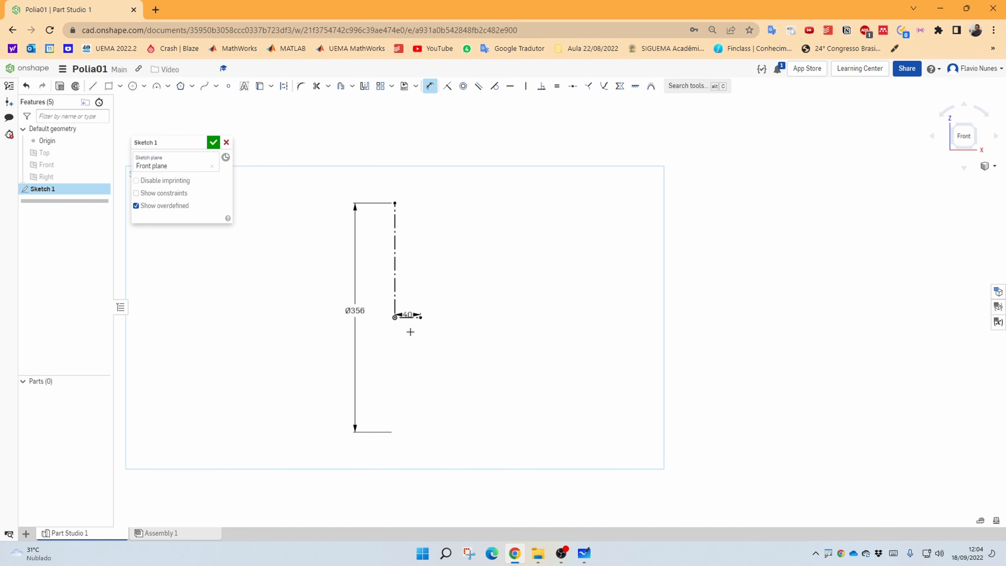
left_click_drag(407, 315, 407, 335)
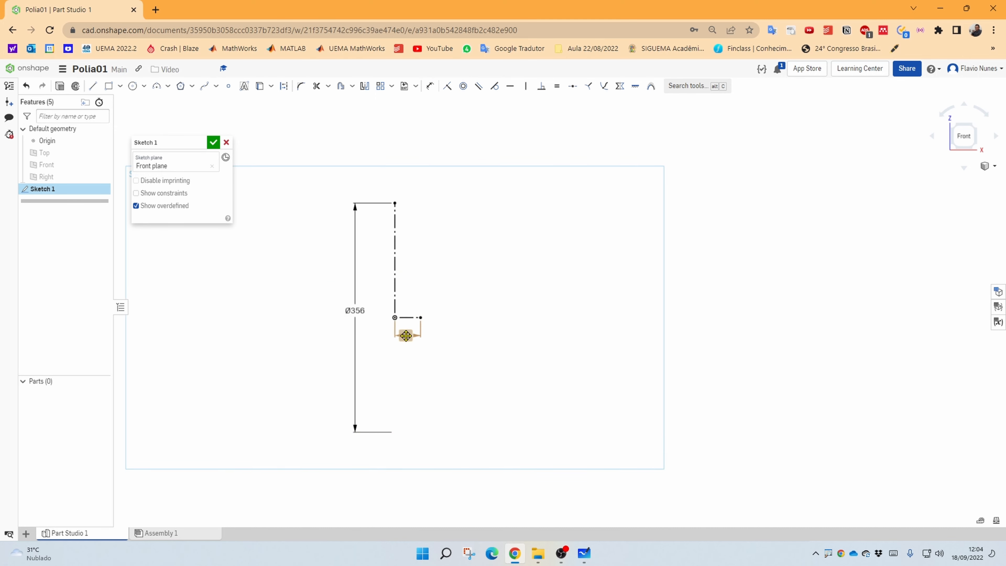
scroll(408, 337, "up", 5)
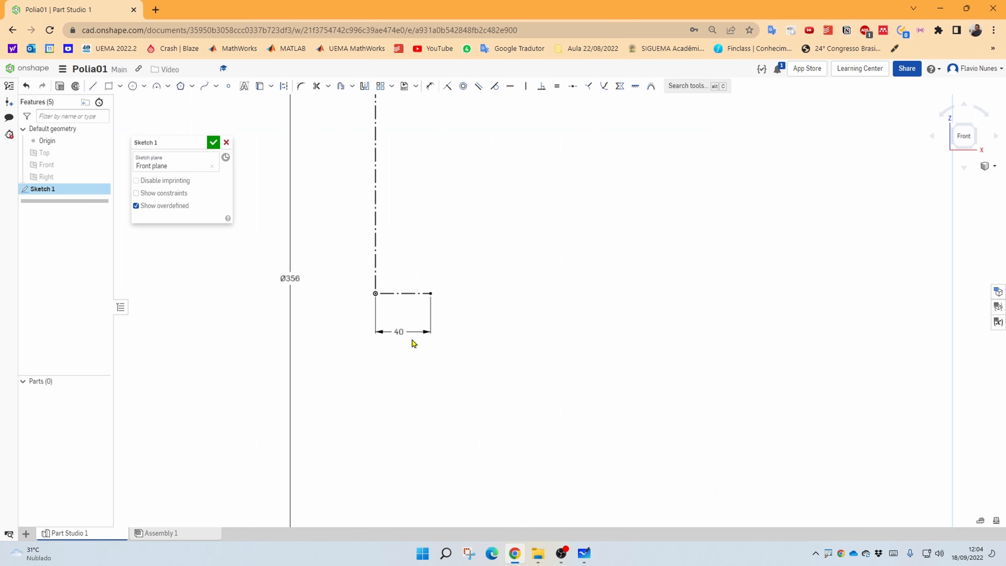
scroll(335, 305, "down", 3)
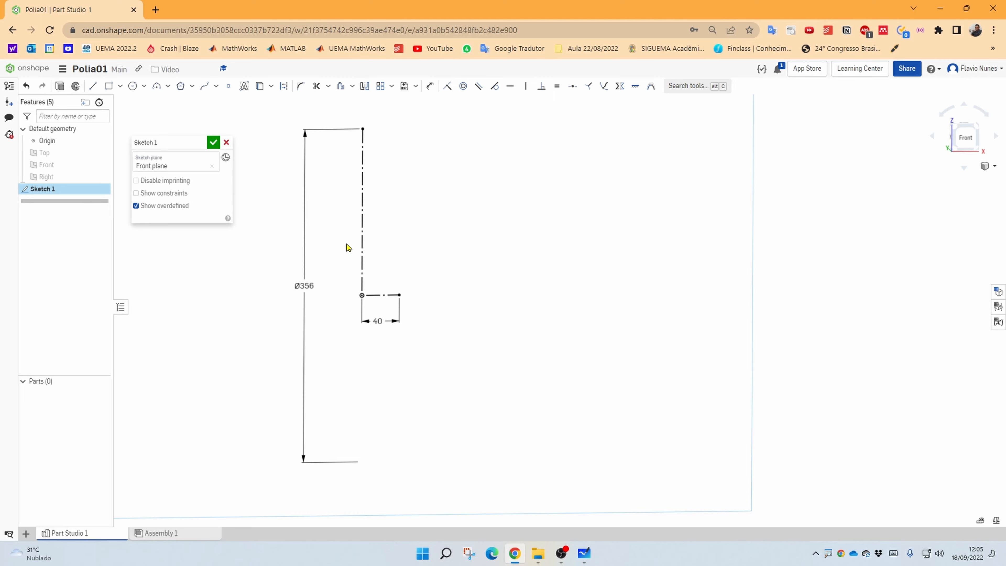
Switch to Microsoft Whiteboard, trace the right half of the pulley's section profile in red and circle the Ø356 dimension
key("alt+Tab")
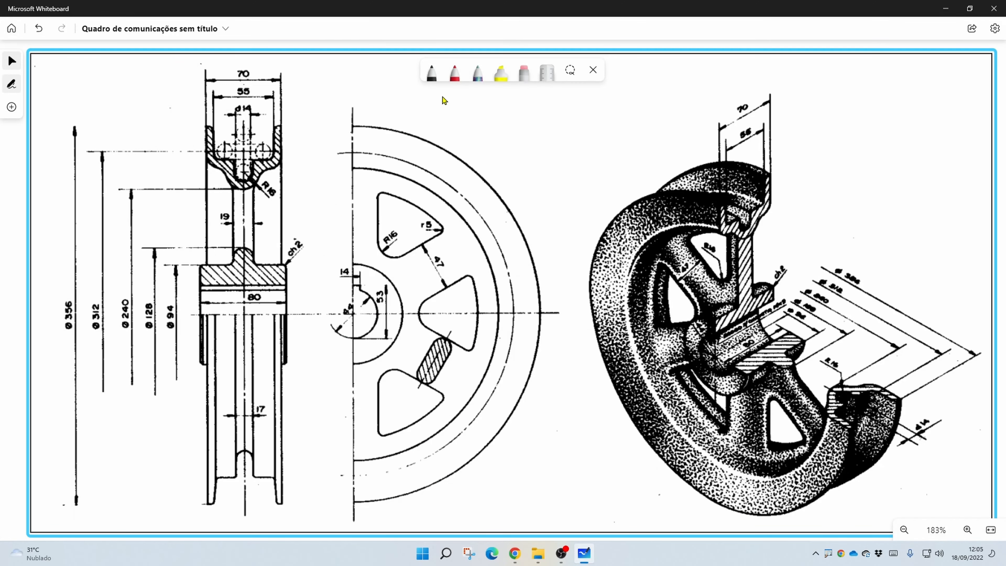
left_click(455, 77)
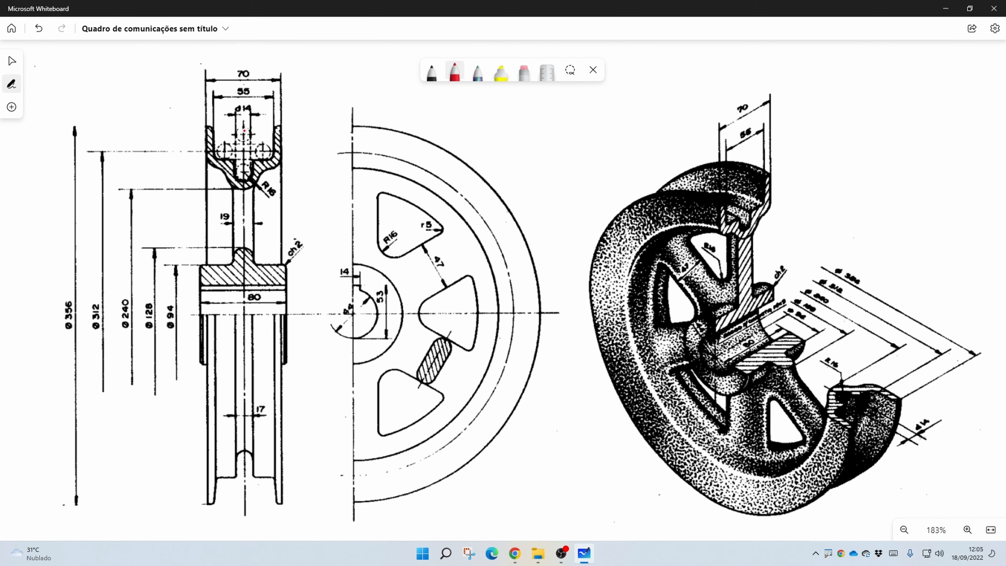
mouse_move(244, 130)
left_mouse_down()
mouse_move(281, 129)
mouse_move(281, 165)
mouse_move(246, 190)
mouse_move(254, 258)
mouse_move(282, 265)
mouse_move(282, 296)
mouse_move(244, 303)
mouse_move(243, 165)
mouse_move(278, 153)
mouse_move(274, 137)
left_mouse_up()
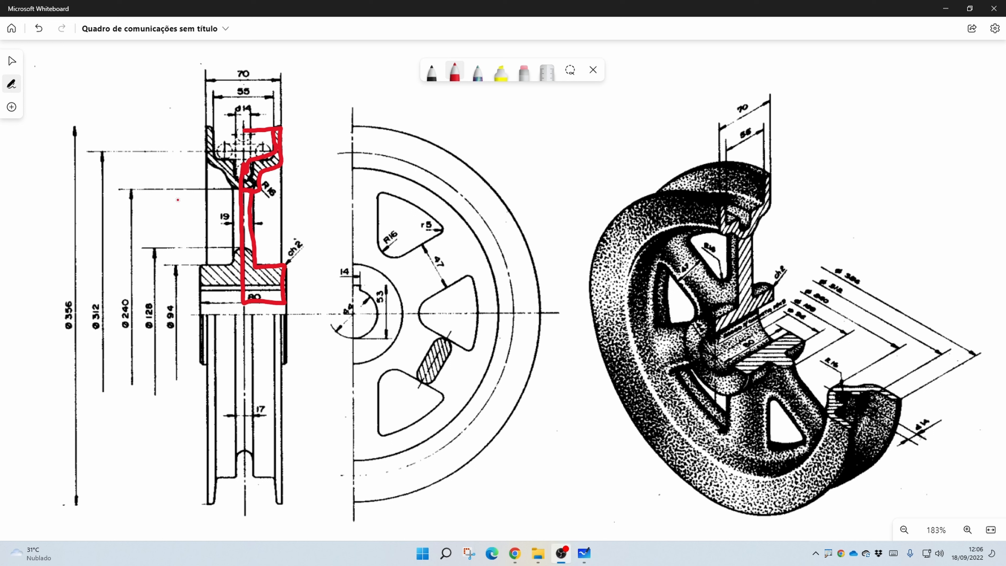
mouse_move(76, 301)
left_mouse_down()
mouse_move(61, 296)
mouse_move(57, 327)
mouse_move(75, 320)
mouse_move(77, 293)
left_mouse_up()
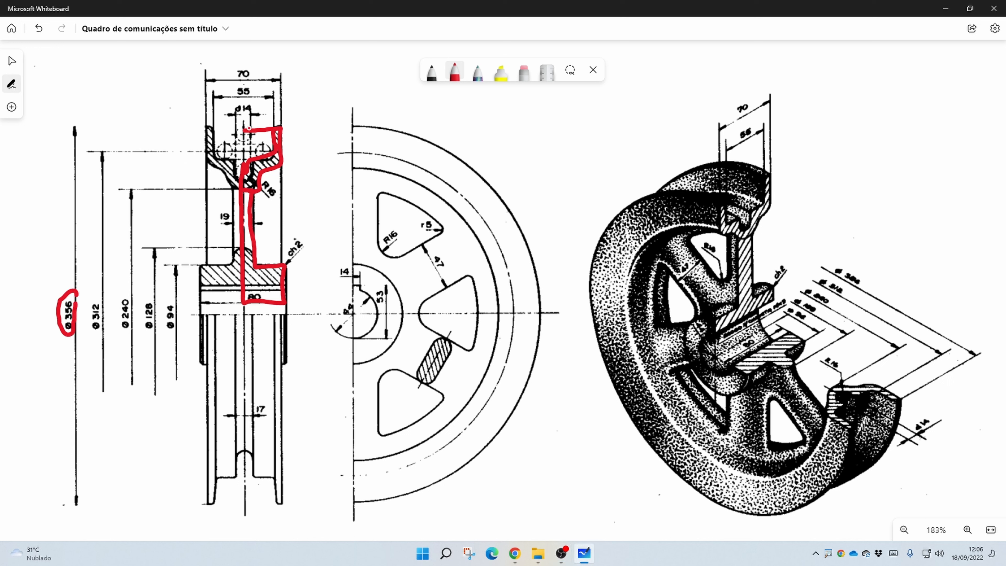
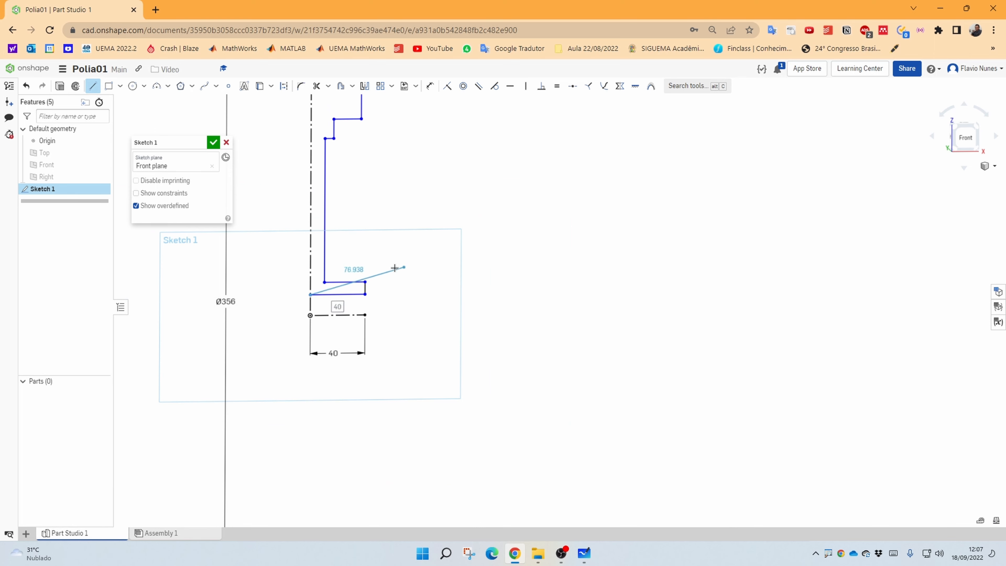
End the stepped outer profile's line chain, discarding the pending segment, and fit the sketch in view
key("Escape")
key("f")
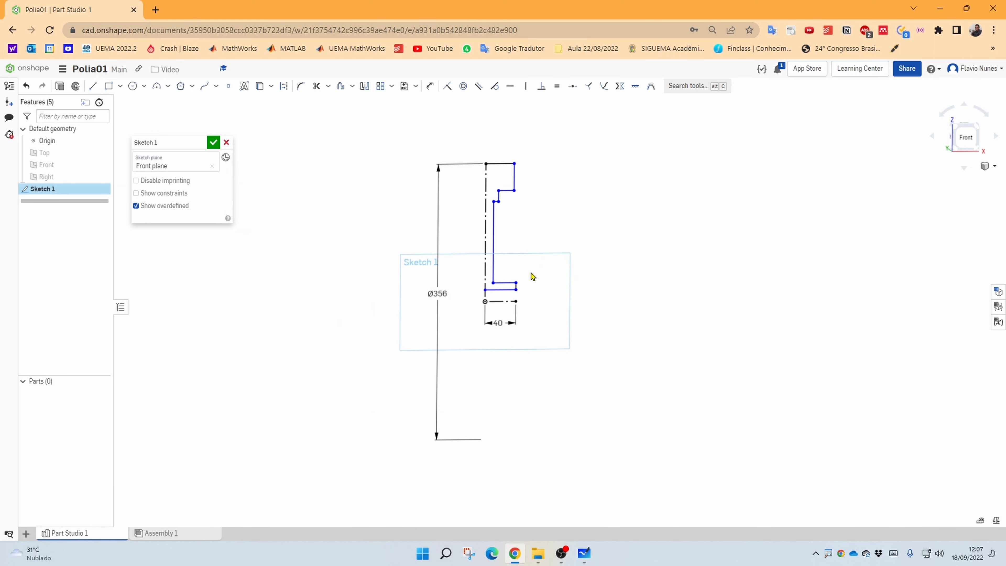
scroll(532, 276, "up", 2)
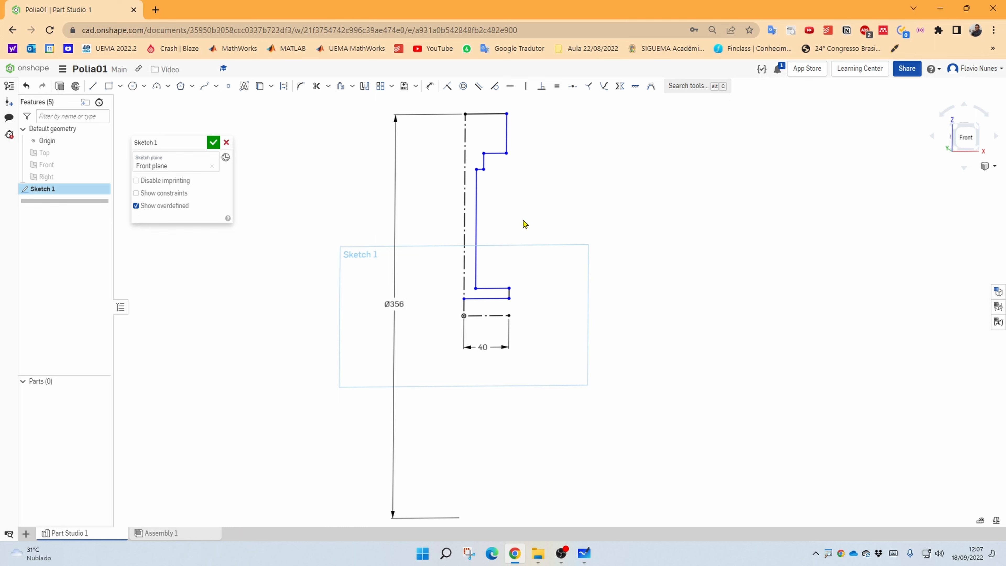
middle_click_drag(525, 224, 525, 263)
left_click(432, 88)
left_click(466, 153)
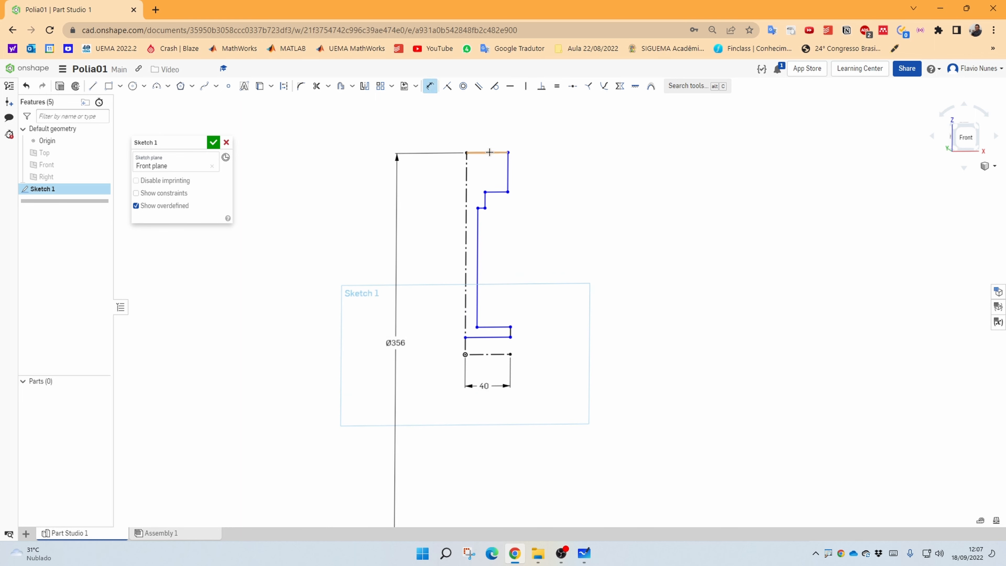
left_click(508, 152)
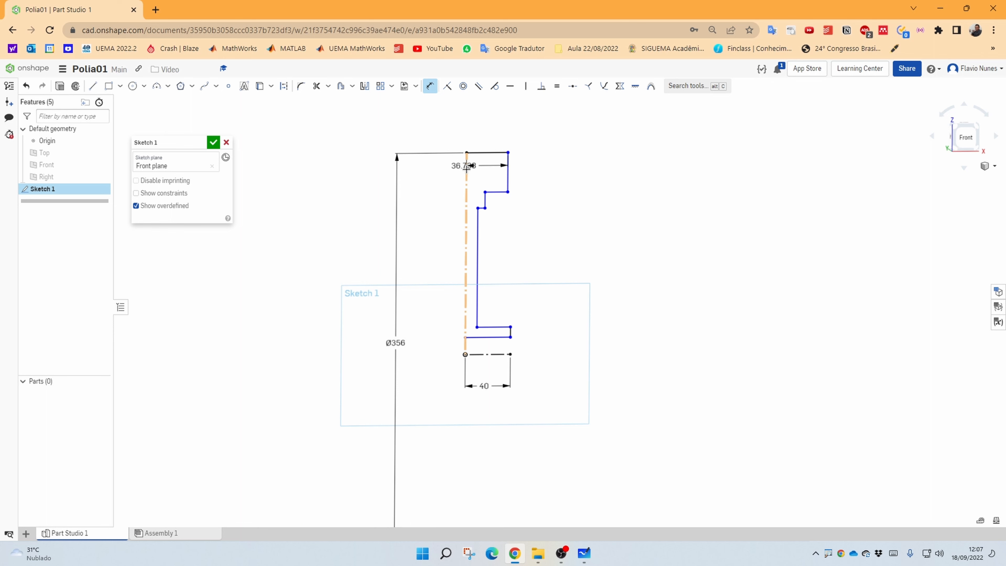
key("Escape")
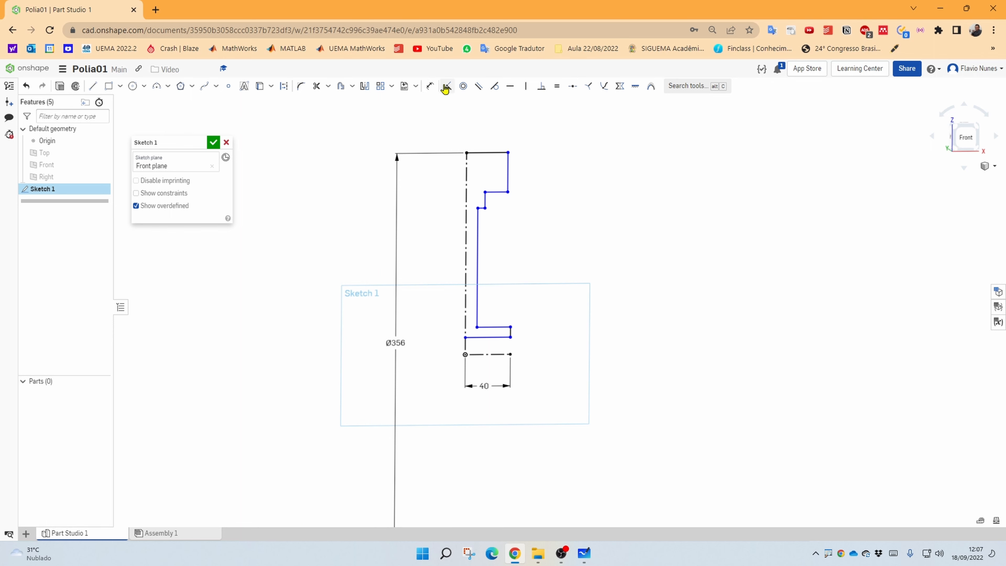
Dimension the rim's outer upper corner as a 70 mm diameter across the vertical construction line
left_click(430, 86)
left_click(467, 171)
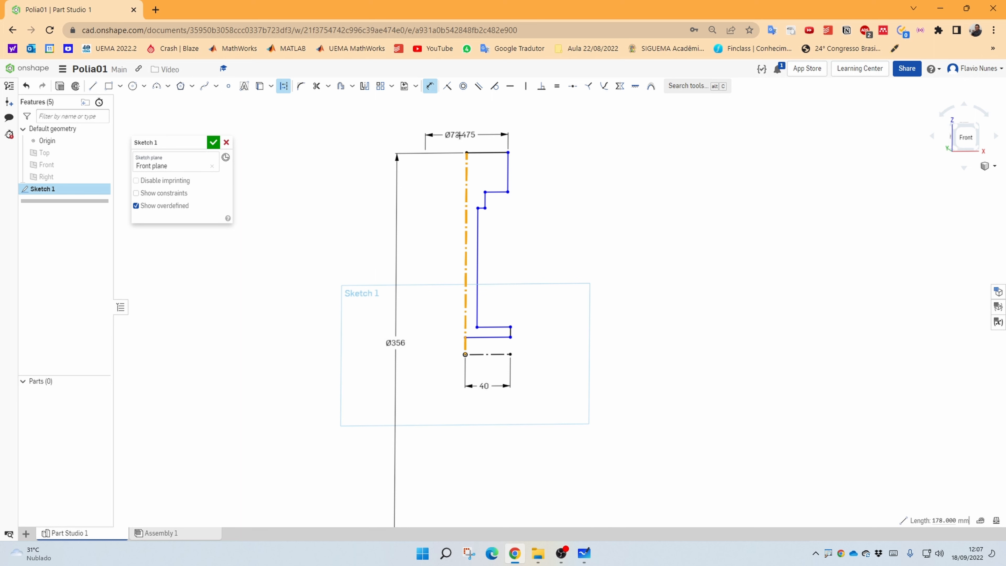
left_click(505, 127)
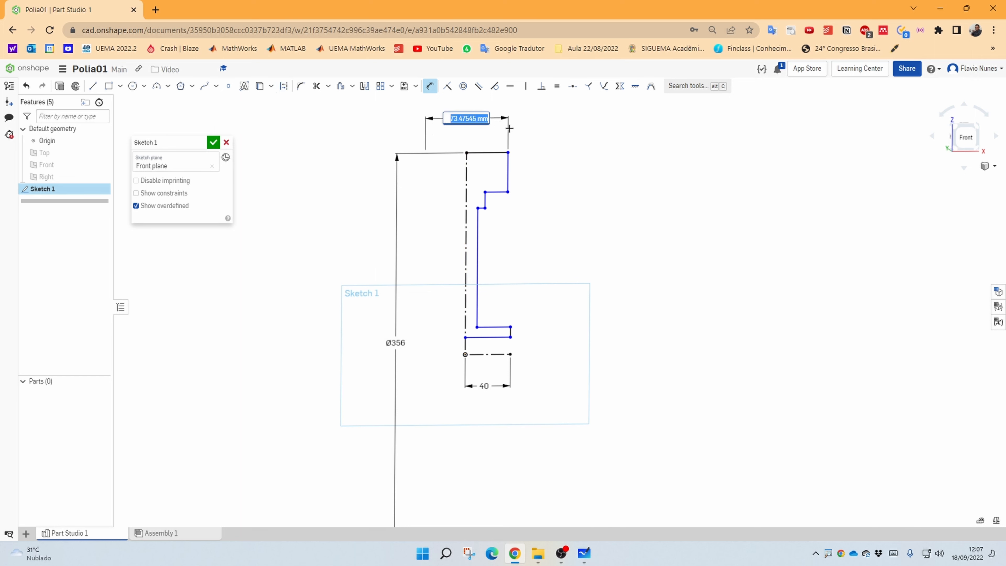
type("70")
key("Return")
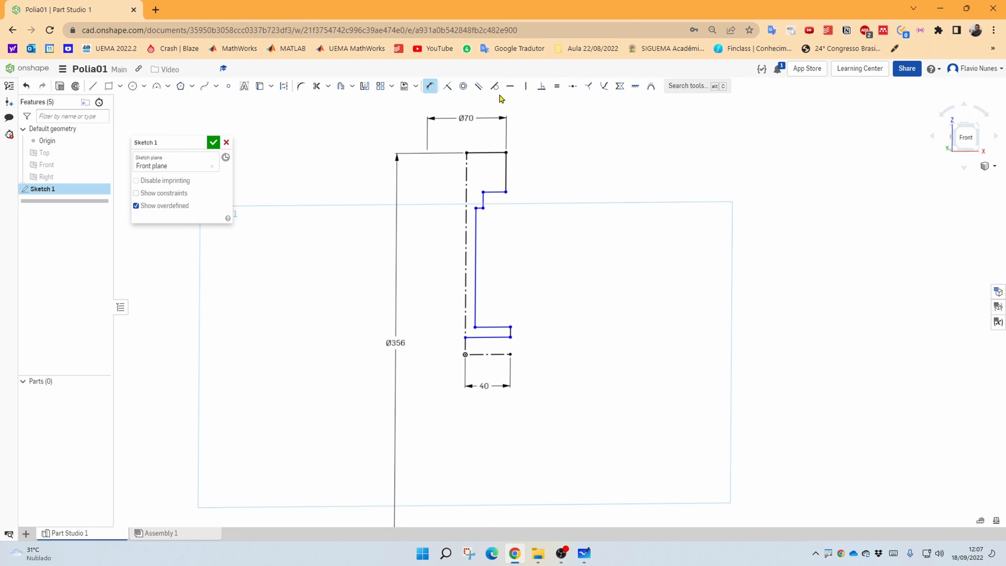
Draw the rim's stepped inner profile from the upper edge to the construction line, with vertical segments about 25 and 15 mm long
left_click(92, 86)
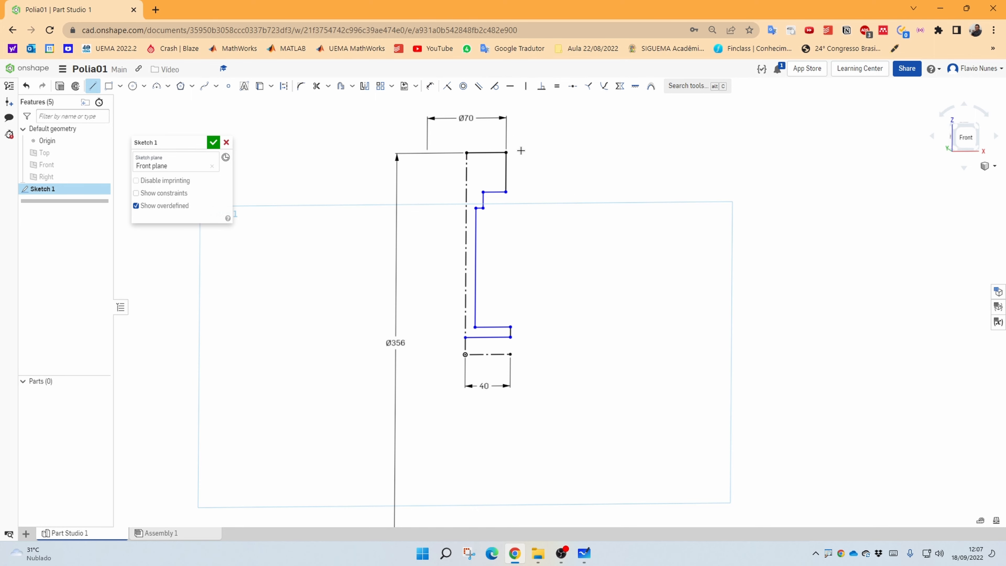
scroll(521, 150, "up", 5)
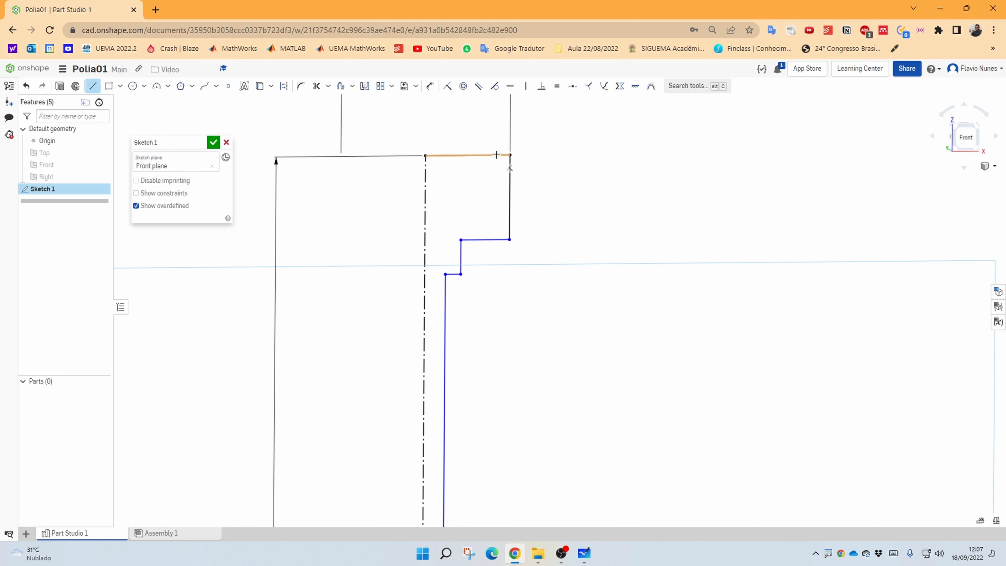
left_click(491, 155)
left_click(490, 216)
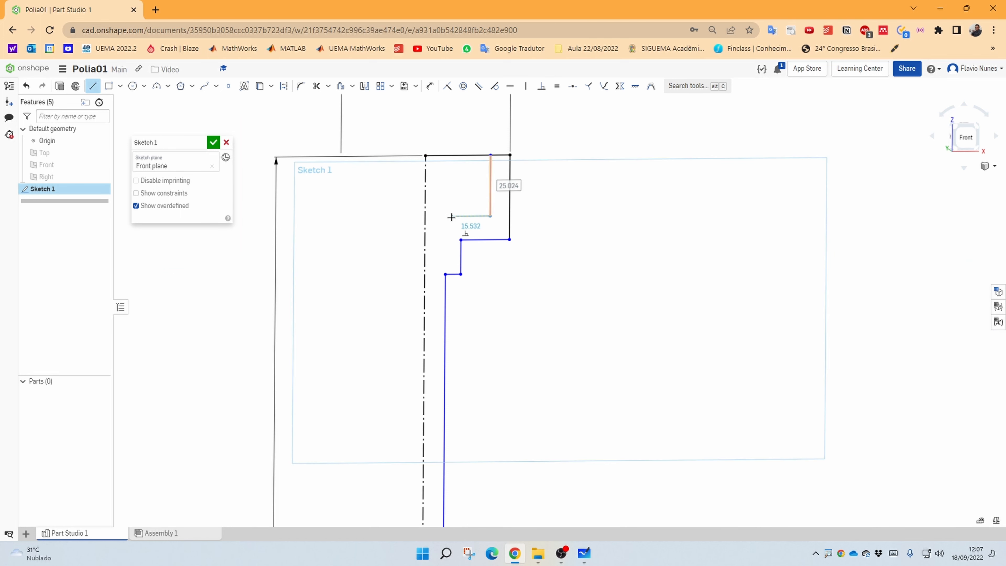
left_click(445, 216)
left_click(445, 253)
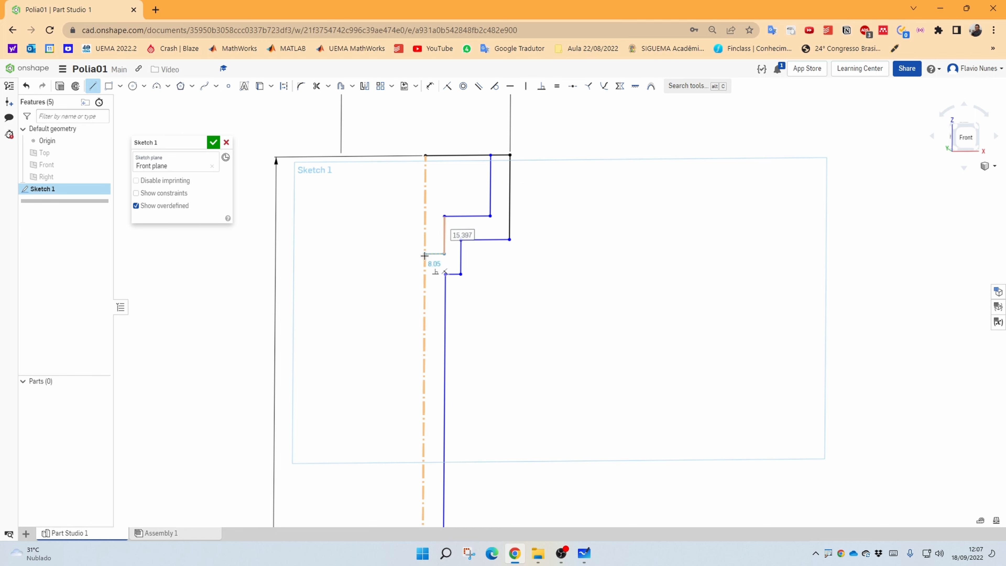
left_click(425, 256)
Close the profile with a line about 122 mm long along the vertical construction line down to the hub's lower edge
scroll(425, 256, "down", 5)
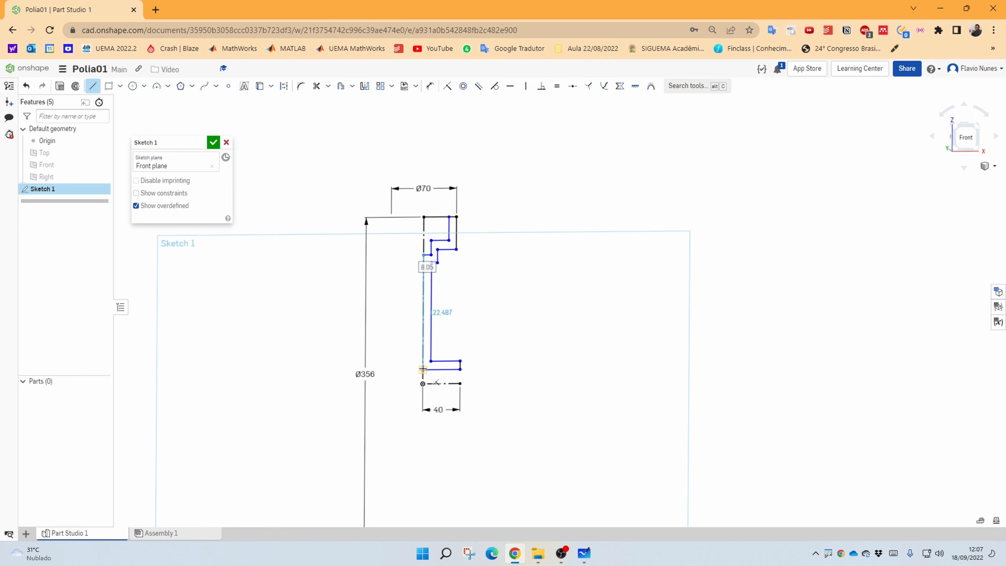
left_click(423, 369)
scroll(460, 313, "up", 5)
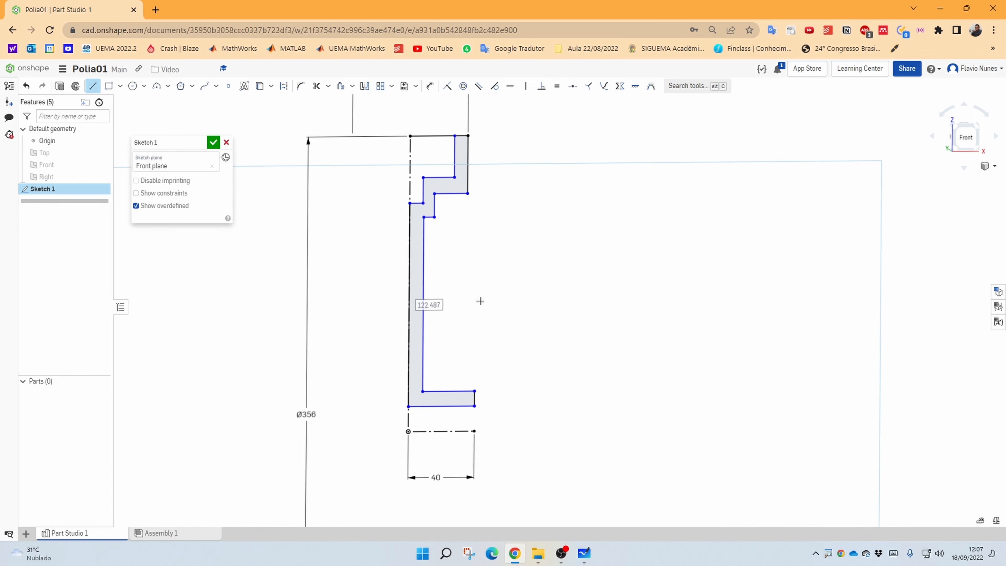
mouse_move(480, 301)
middle_mouse_down()
mouse_move(521, 293)
mouse_move(524, 325)
mouse_move(550, 317)
middle_mouse_up()
scroll(521, 294, "down", 3)
scroll(521, 293, "up", 3)
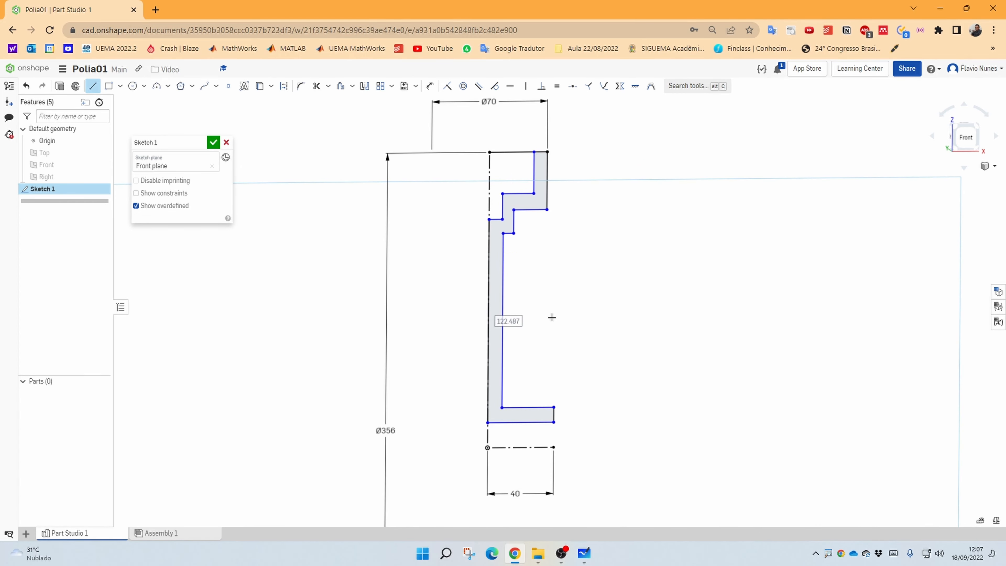
key("Escape")
Orient the view straight onto the Front plane and frame the closed profile
left_click(967, 136)
scroll(892, 176, "down", 3)
scroll(688, 221, "up", 3)
mouse_move(675, 232)
middle_mouse_down()
mouse_move(664, 315)
mouse_move(631, 313)
middle_mouse_up()
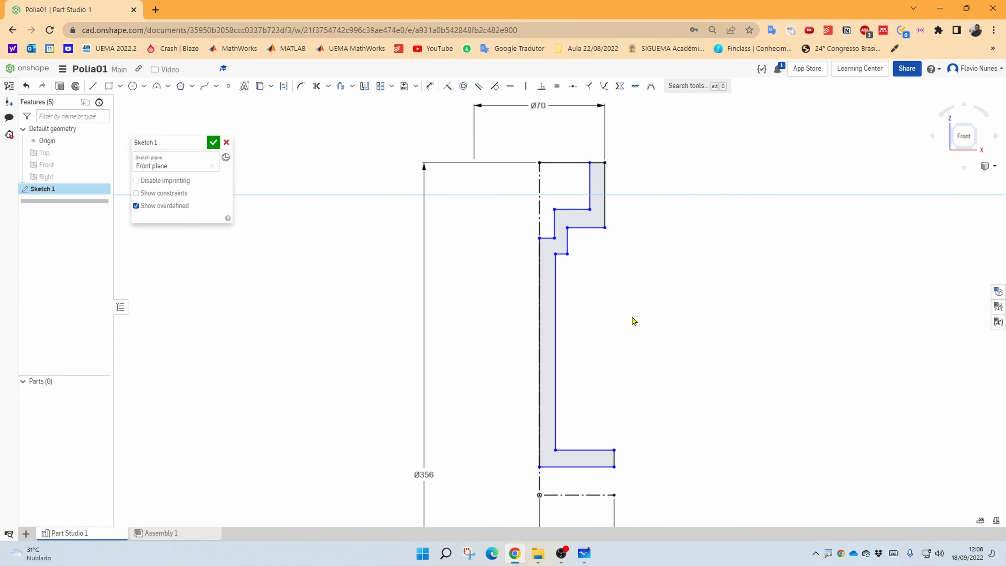
left_click(431, 86)
left_click(590, 163)
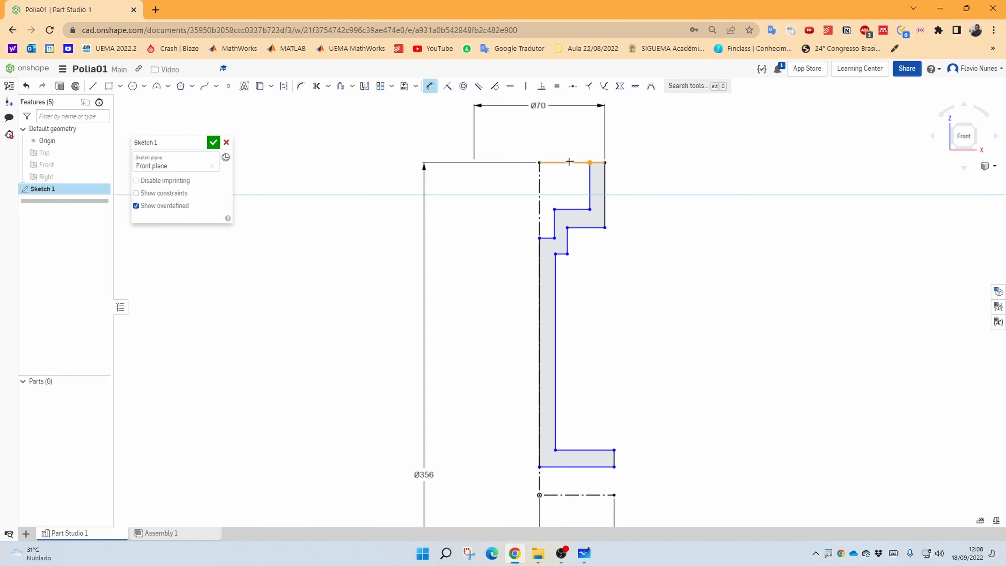
left_click(540, 163)
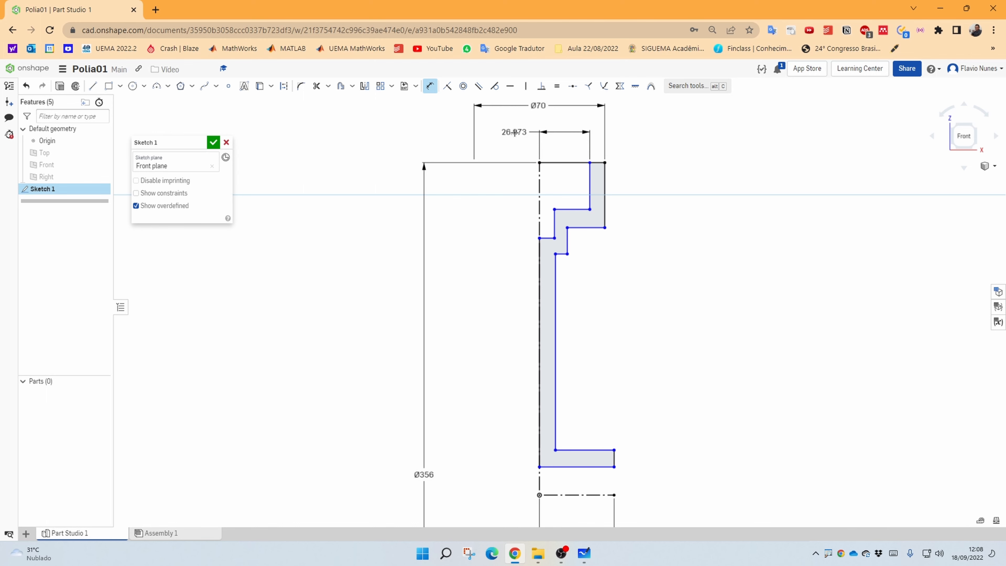
key("Escape")
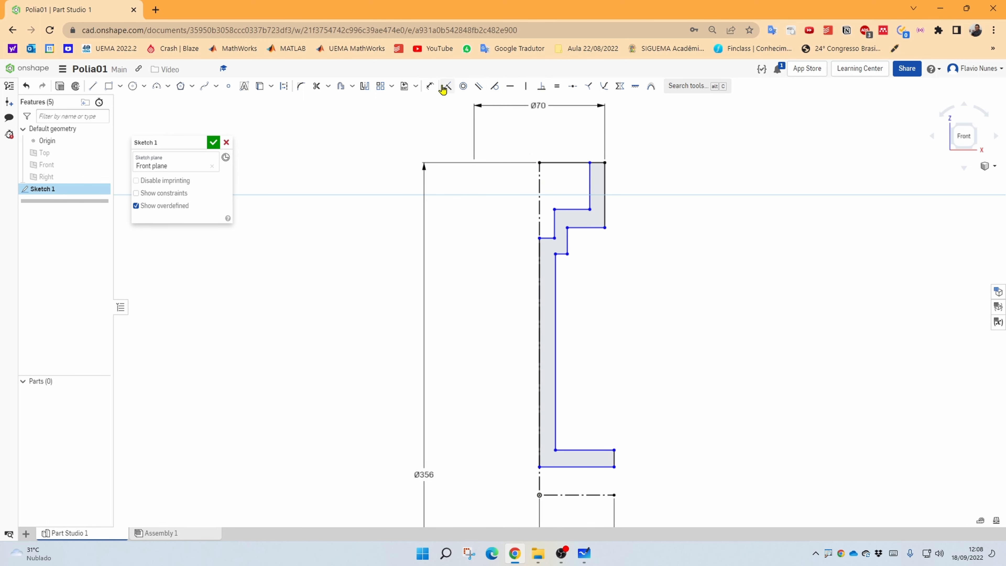
Place a diameter dimension from the rim's inner upper corner across the vertical construction line
left_click(430, 85)
left_click(590, 162)
left_click(539, 186)
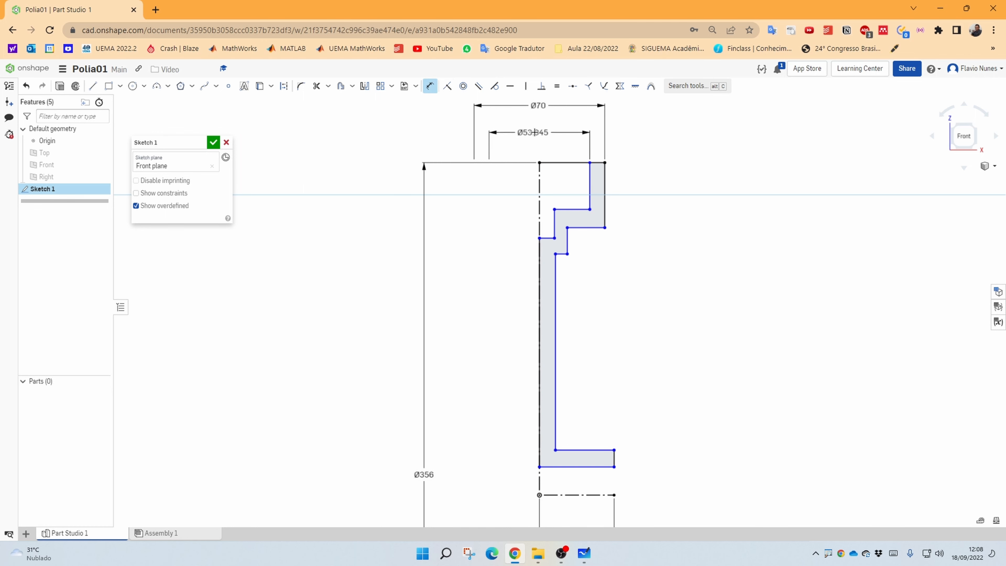
left_click(538, 128)
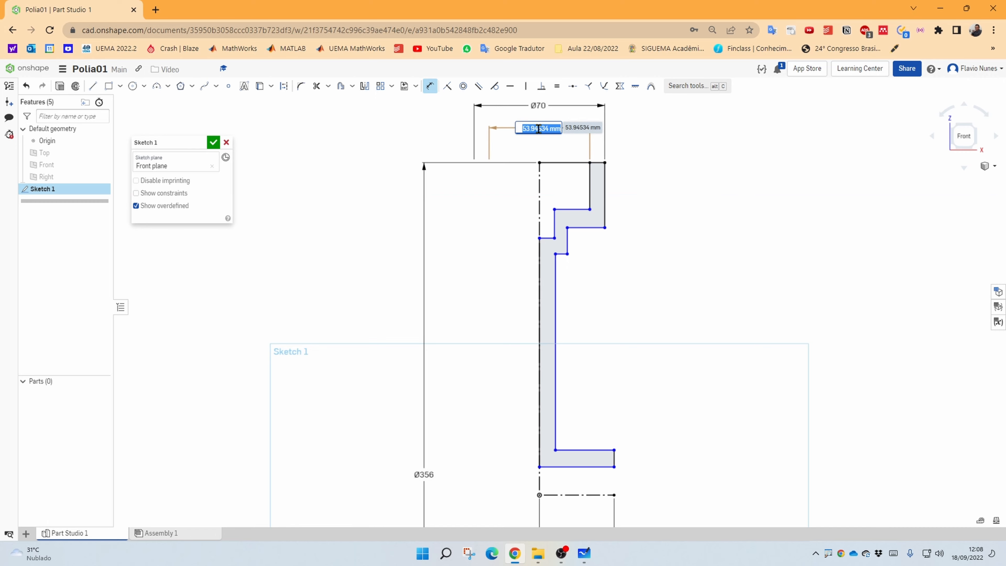
Switch to Microsoft Whiteboard and remove all the red strokes from the pulley drawing
key("alt+Tab")
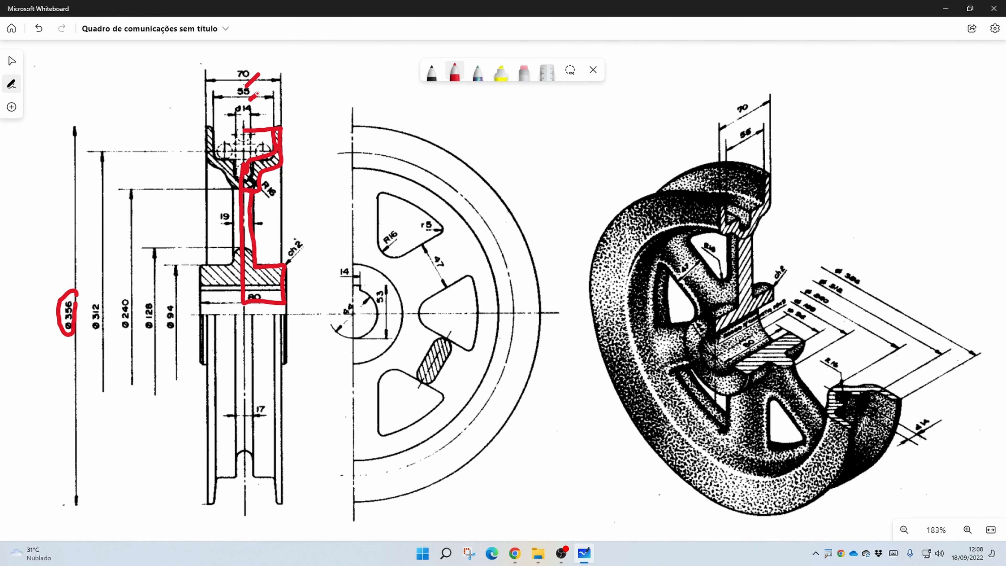
key("ctrl+z")
key("ctrl+z")
key("ctrl+z")
key("ctrl+z")
key("ctrl+z")
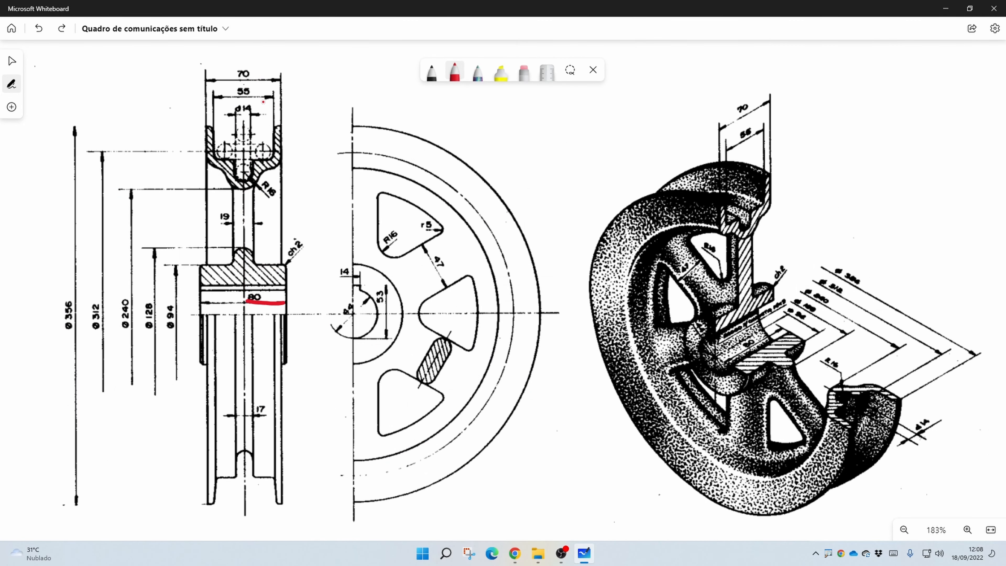
key("Escape")
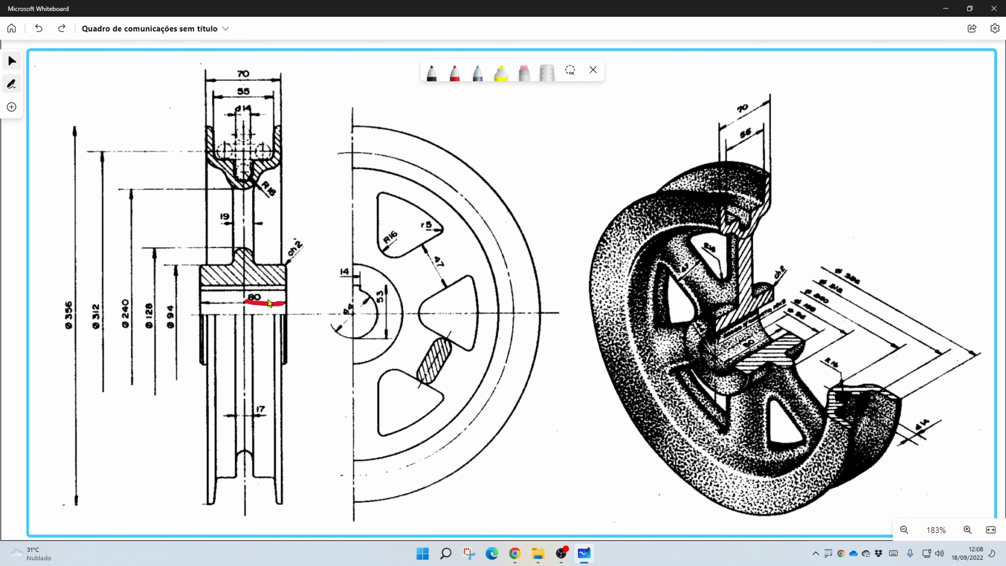
left_click(268, 303)
key("Delete")
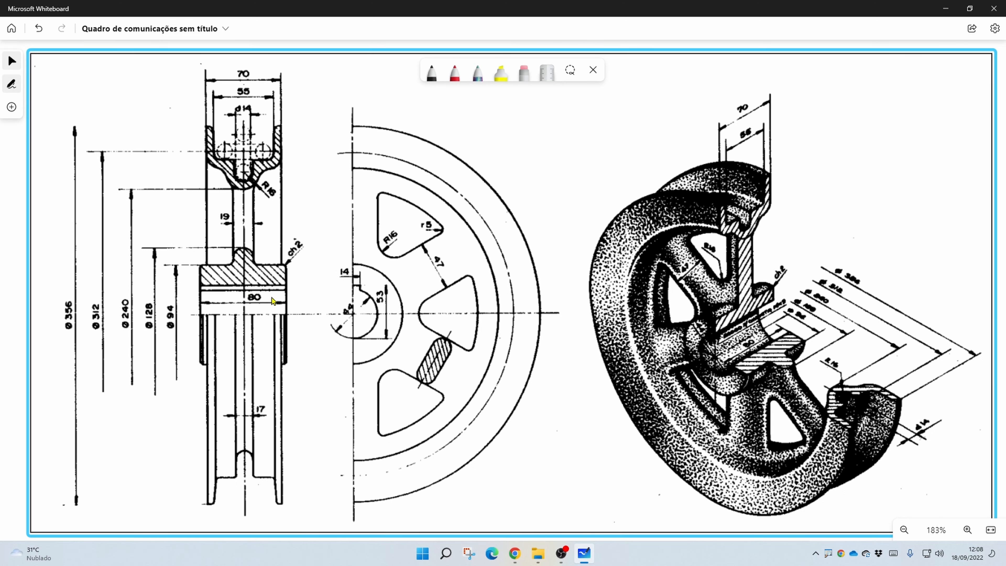
Underline the 55 mm rim width in the drawing, delete that stroke, and switch back to Onshape
left_click(438, 85)
left_click_drag(234, 101, 255, 99)
key("Escape")
left_click(250, 102)
key("Delete")
key("alt+Tab")
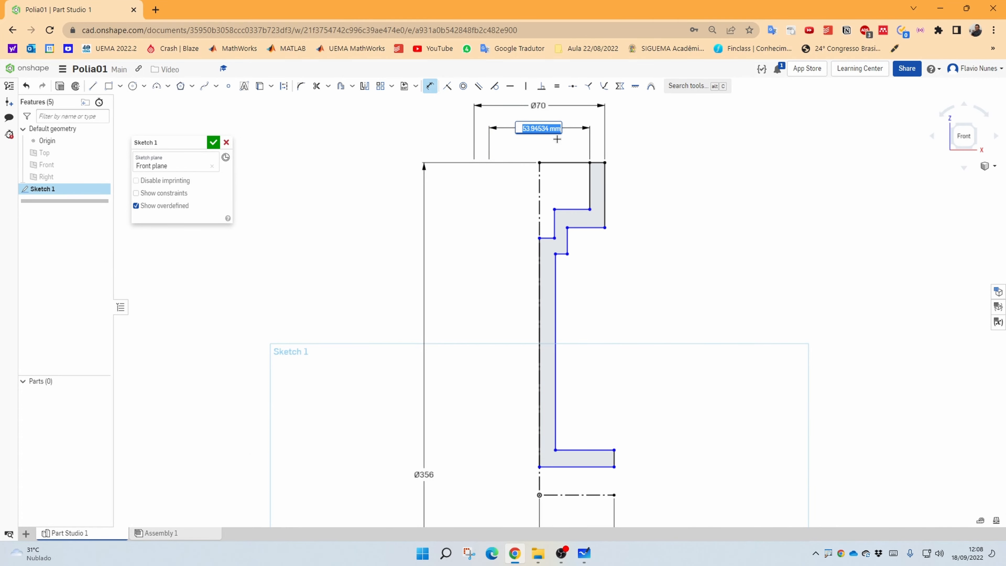
Set the diameter dimension of the rim's inner upper corner to 55 mm
type("55")
key("Return")
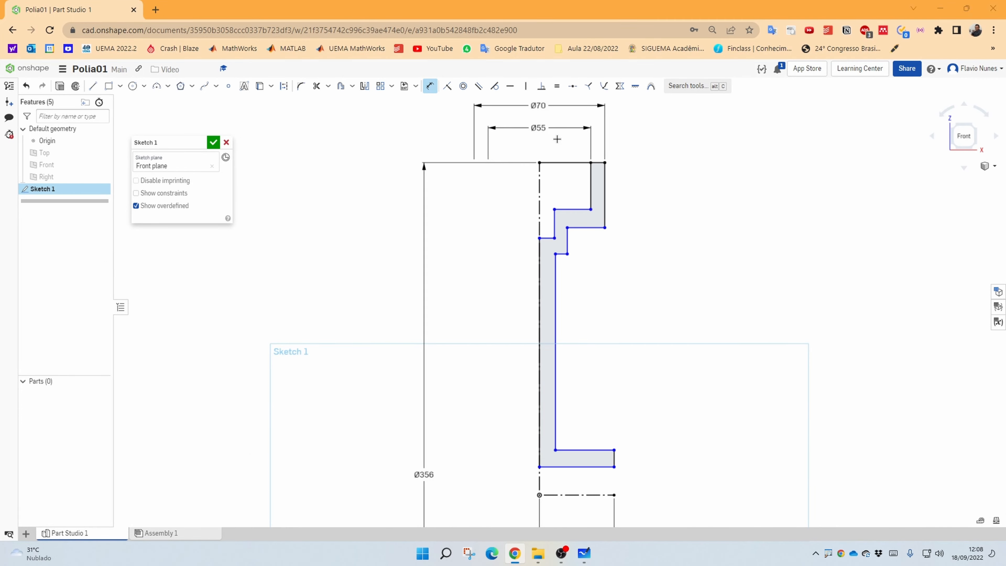
Switch to Microsoft Whiteboard, mark the hub's bore edge and its bore and outer diameters on the drawing, and return to Onshape
key("alt+Tab")
key("alt+Tab")
key("alt+Tab")
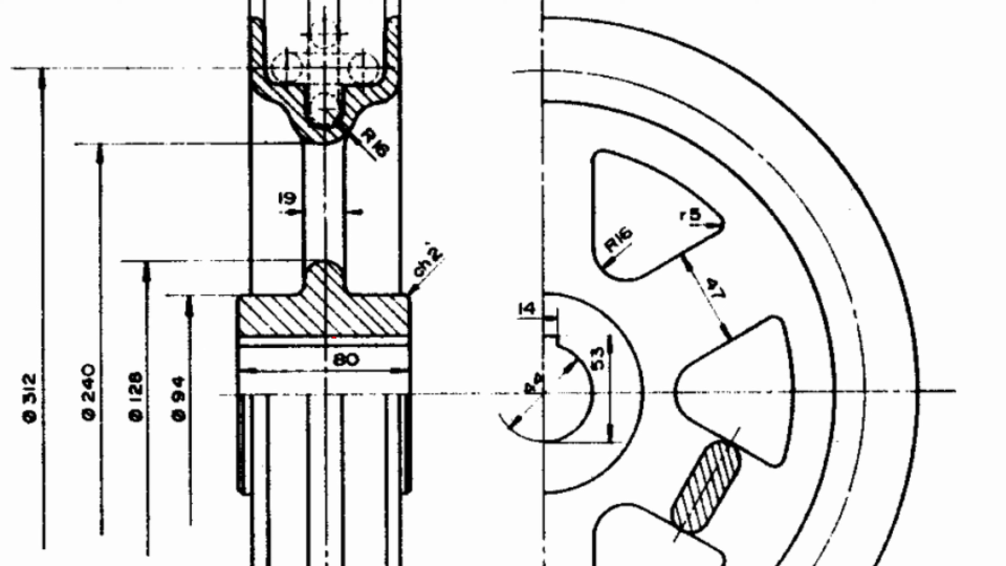
mouse_move(334, 338)
left_mouse_down()
mouse_move(408, 336)
mouse_move(353, 334)
left_mouse_up()
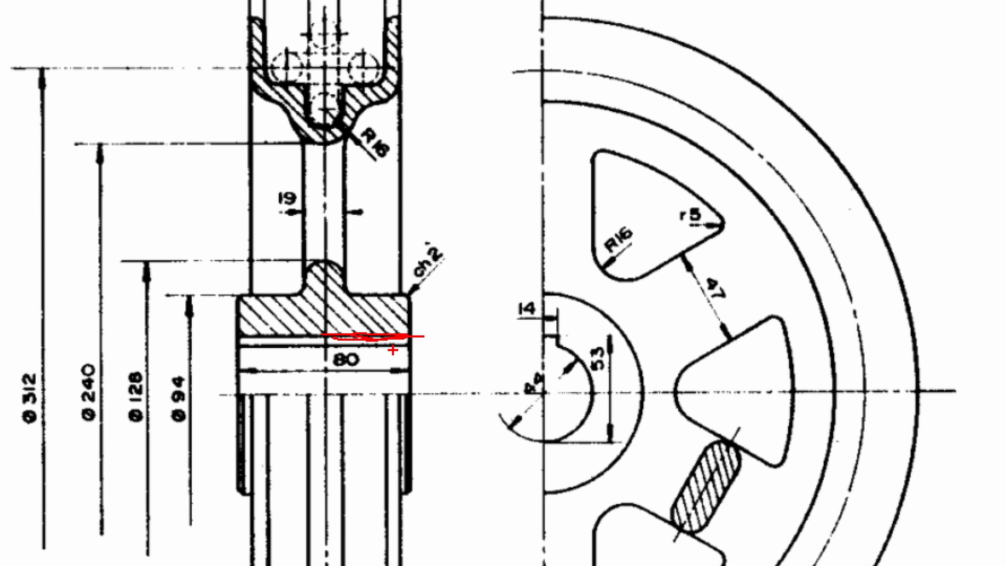
key("Escape")
key("ctrl+1")
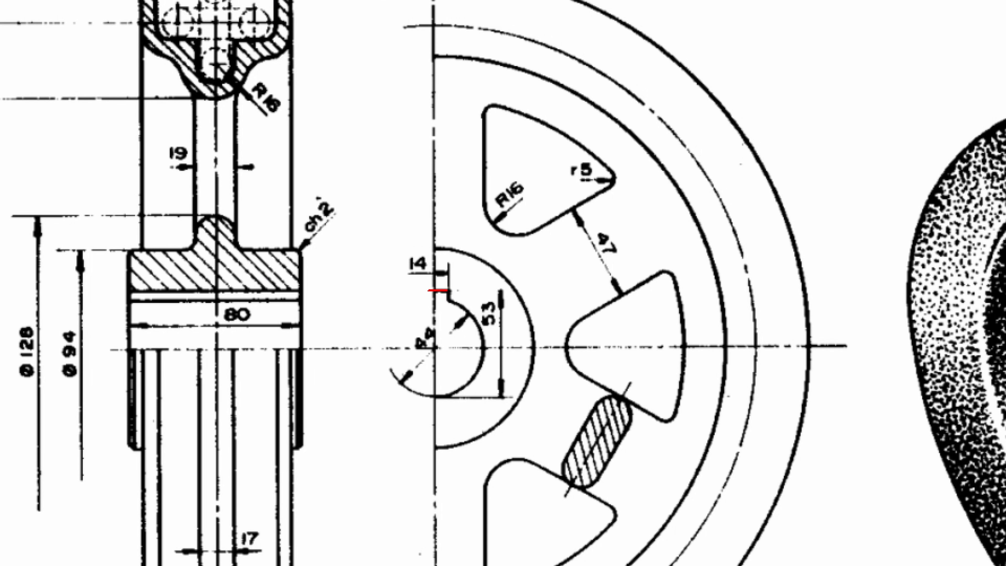
mouse_move(423, 359)
left_mouse_down()
mouse_move(448, 330)
mouse_move(402, 344)
mouse_move(434, 344)
left_mouse_up()
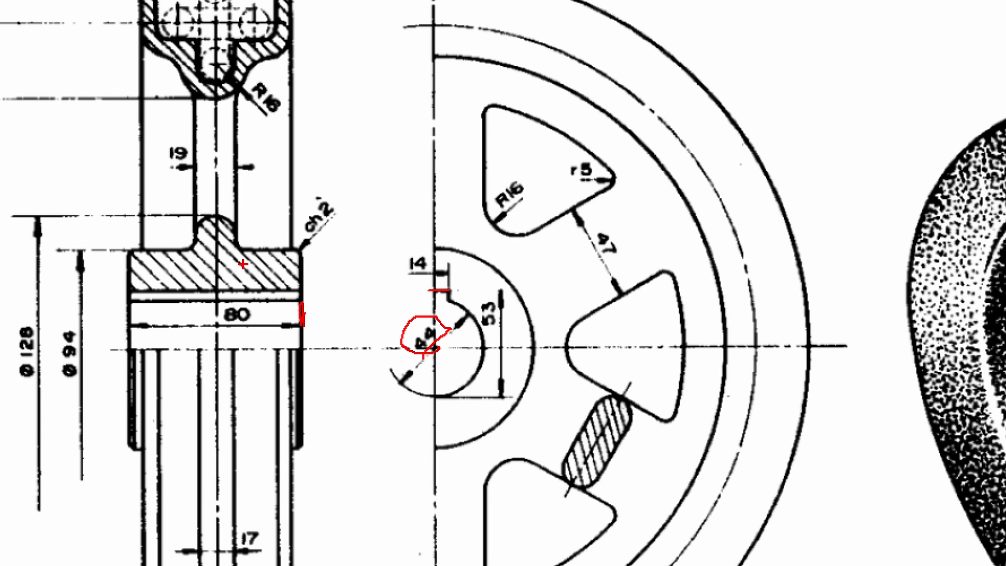
left_click_drag(68, 247, 110, 254)
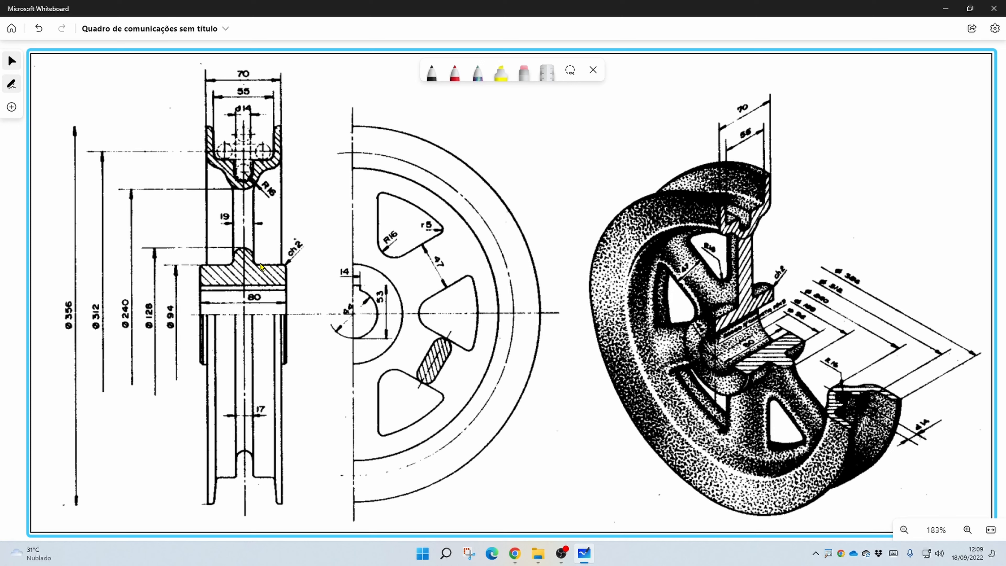
key("alt+Tab")
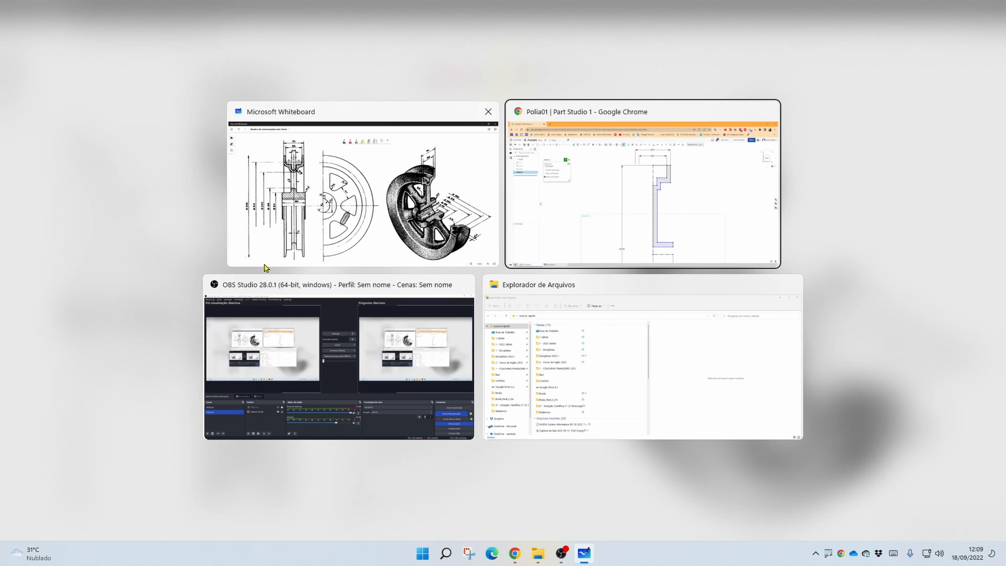
Dimension the hub's lower edge across the horizontal construction line as a 44 mm diameter
middle_click_drag(611, 392, 596, 298)
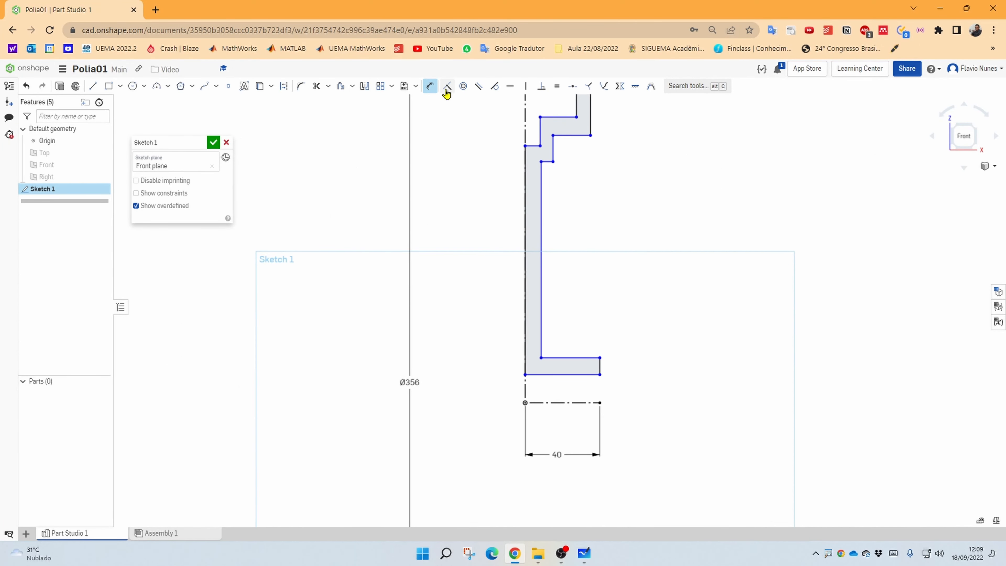
left_click(553, 374)
left_click(554, 402)
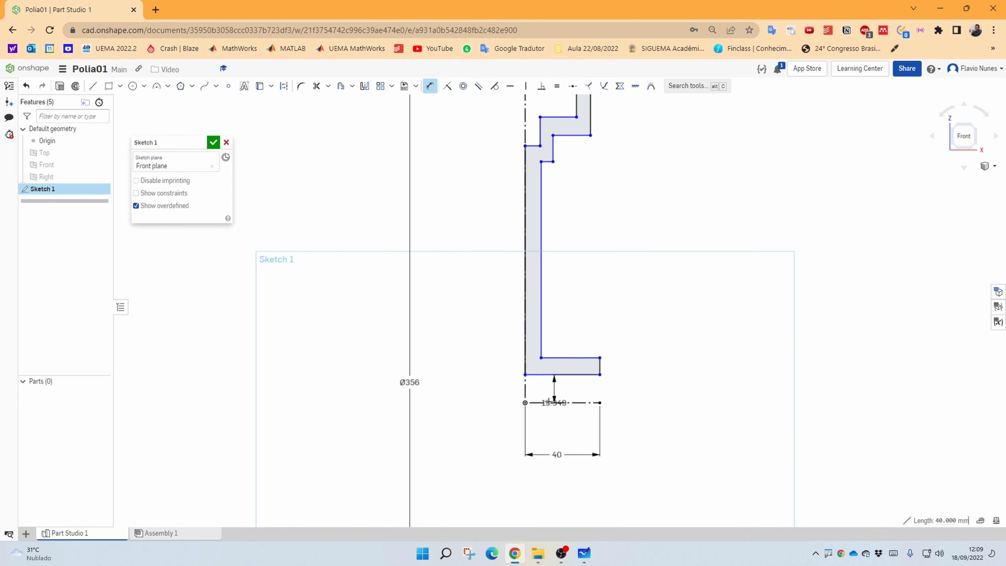
left_click(481, 413)
type("44")
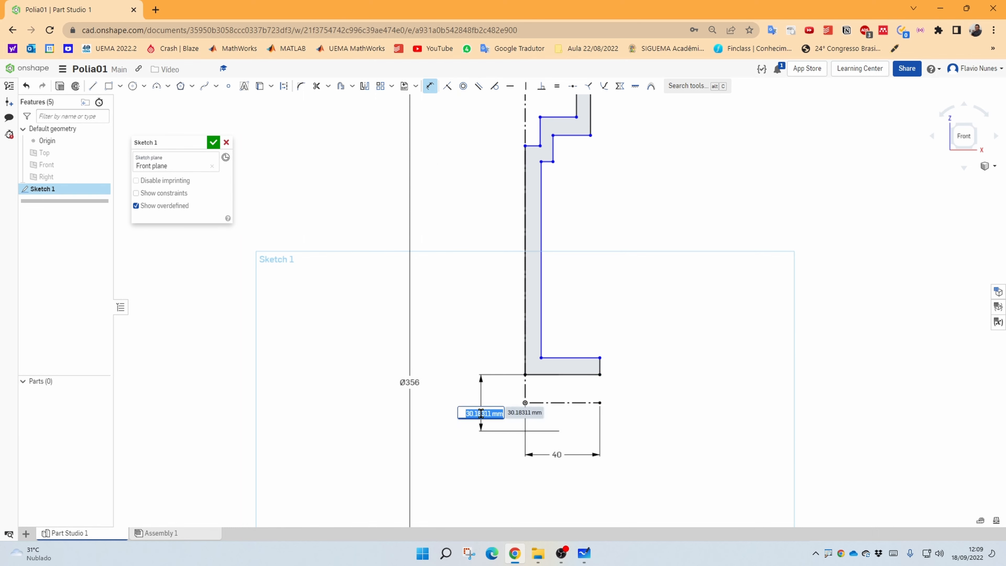
key("Return")
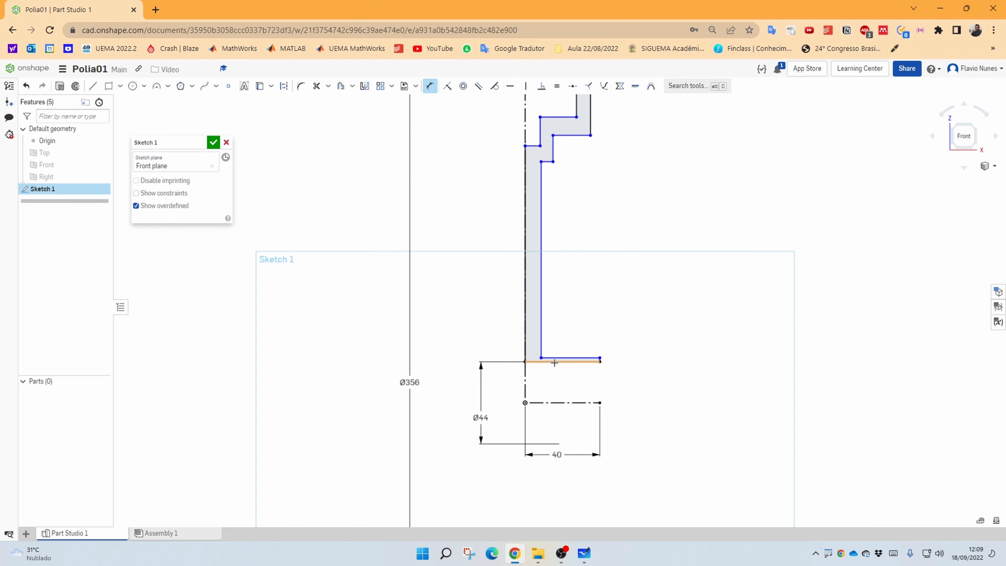
Dimension the hub's upper edge across the horizontal construction line as a 94 mm diameter
left_click(564, 359)
left_click(554, 403)
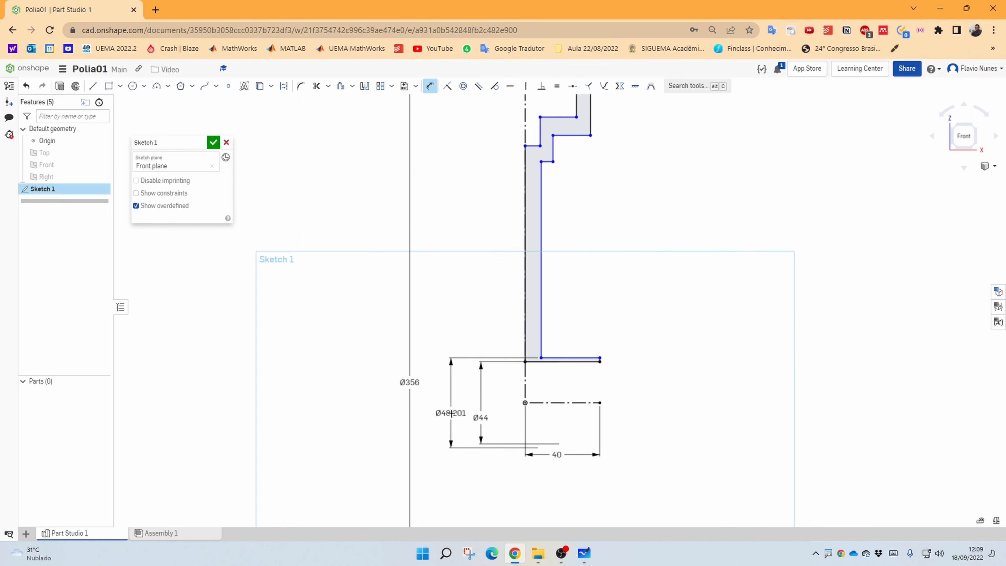
left_click(452, 409)
type("94")
key("Return")
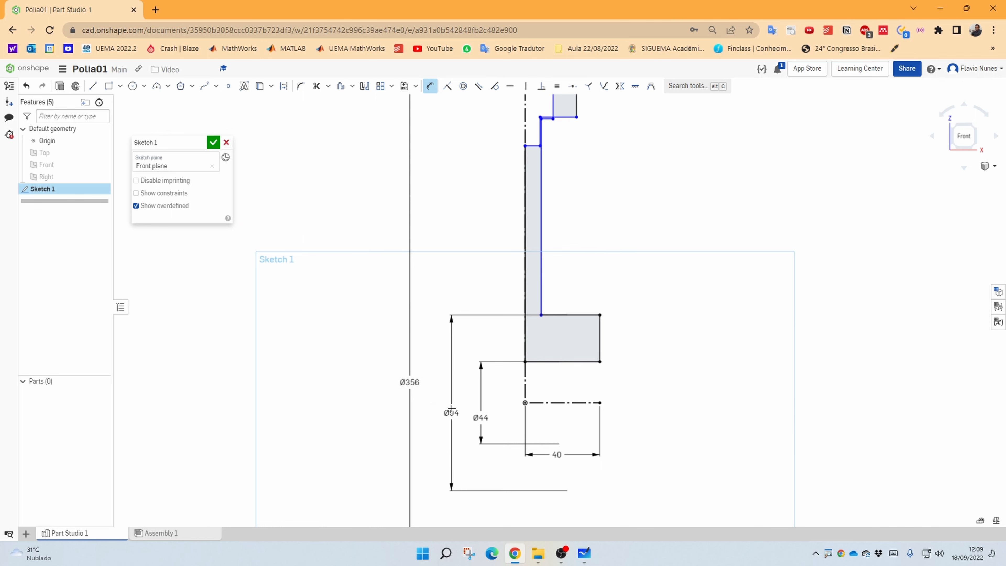
Place a horizontal dimension between the web's inner edge on the vertical construction line and its outer edge
scroll(563, 325, "down", 3)
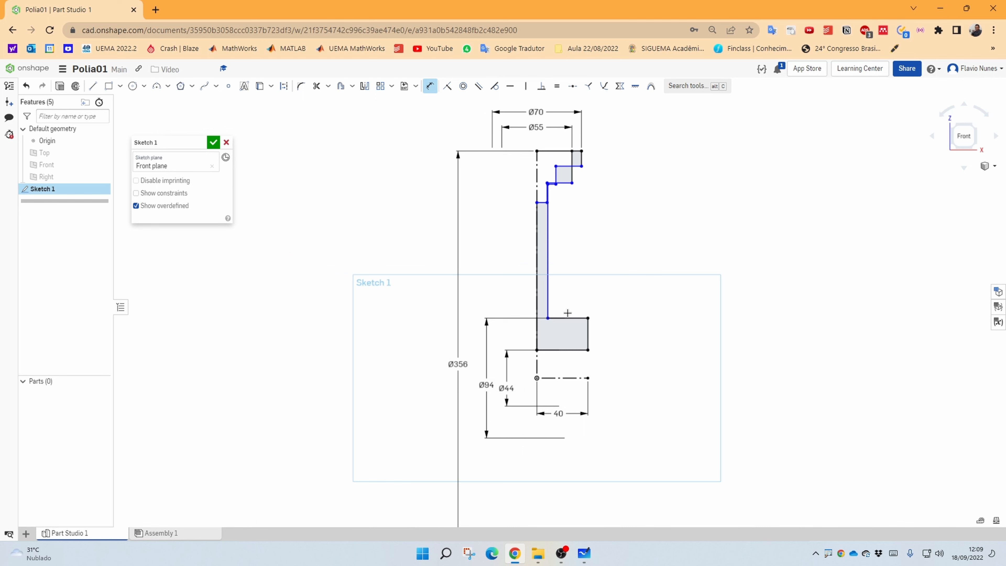
scroll(565, 327, "down", 1)
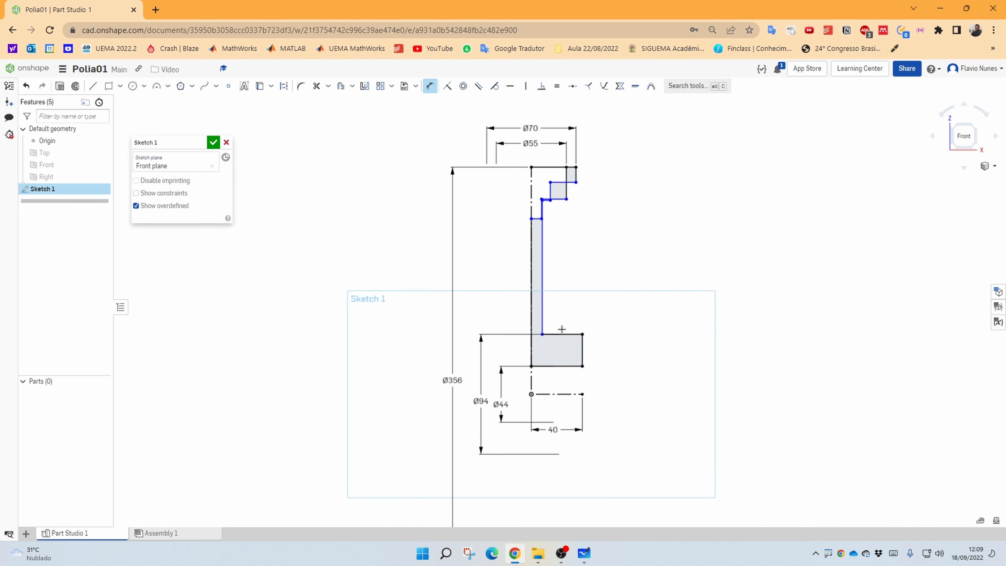
left_click(532, 307)
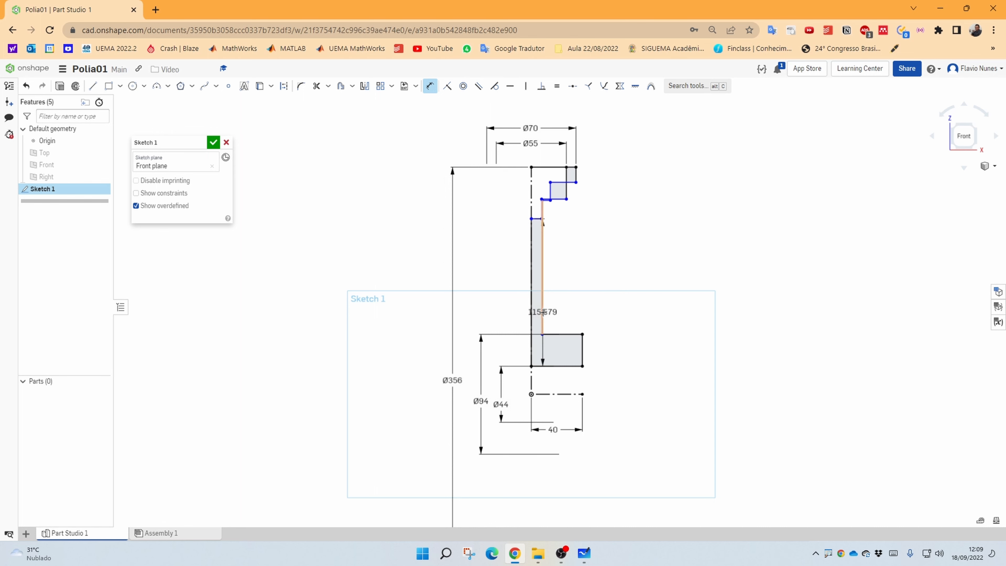
left_click(543, 313)
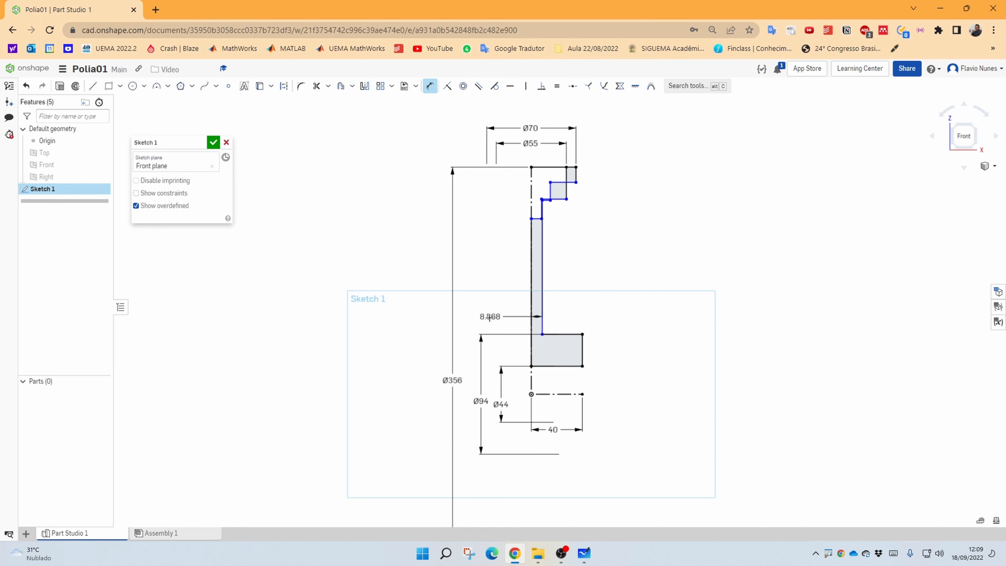
left_click(634, 319)
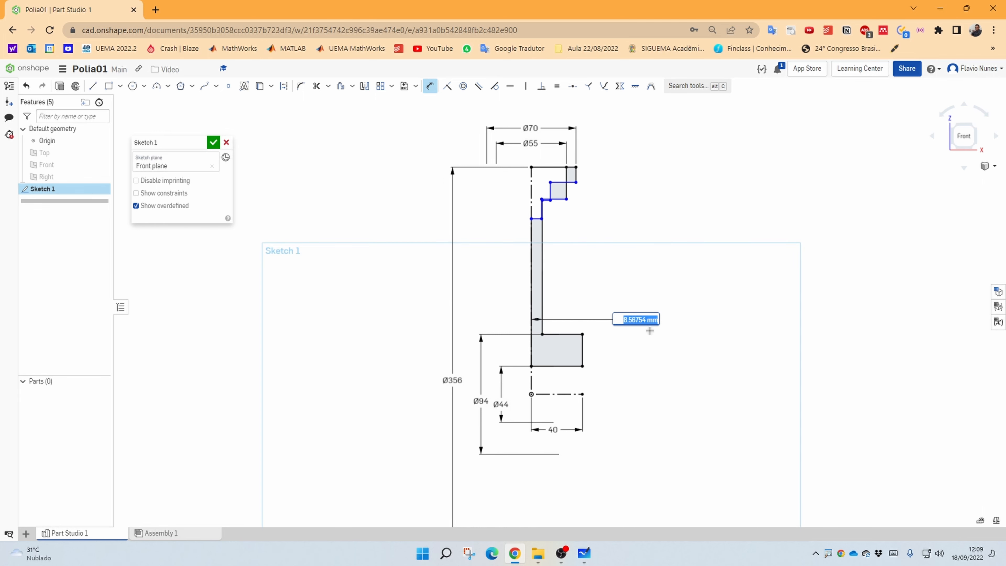
Switch to Microsoft Whiteboard, circle the 17 mm web width in the drawing, undo the red strokes, and return to Onshape
key("alt+Tab")
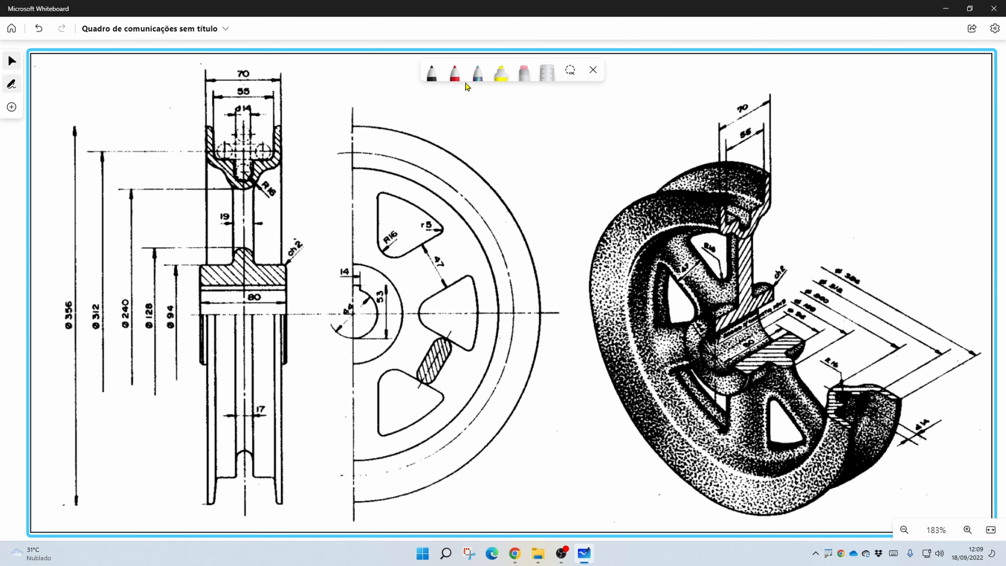
left_click(455, 73)
mouse_move(250, 406)
left_mouse_down()
mouse_move(232, 399)
mouse_move(230, 423)
mouse_move(261, 421)
left_mouse_up()
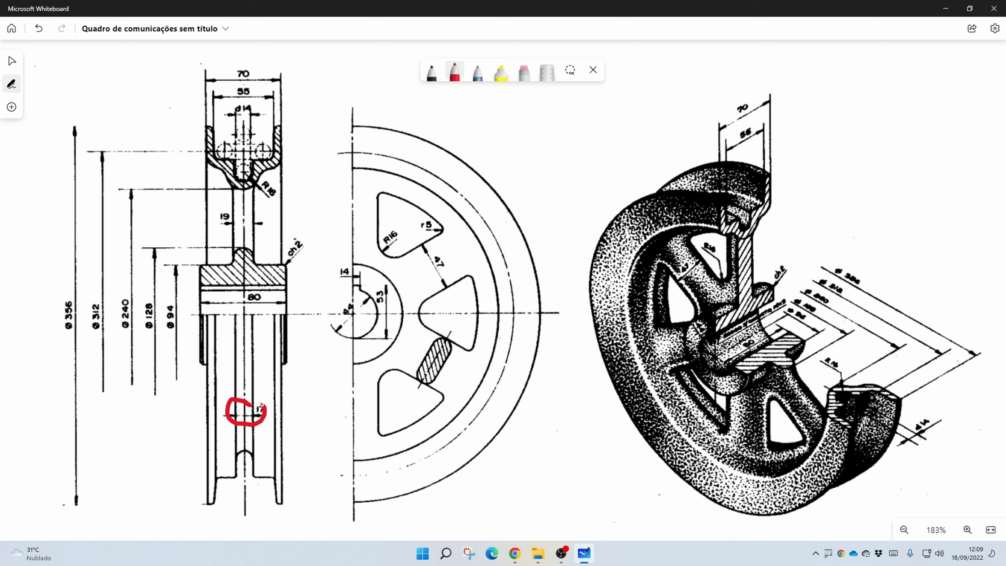
key("ctrl+z")
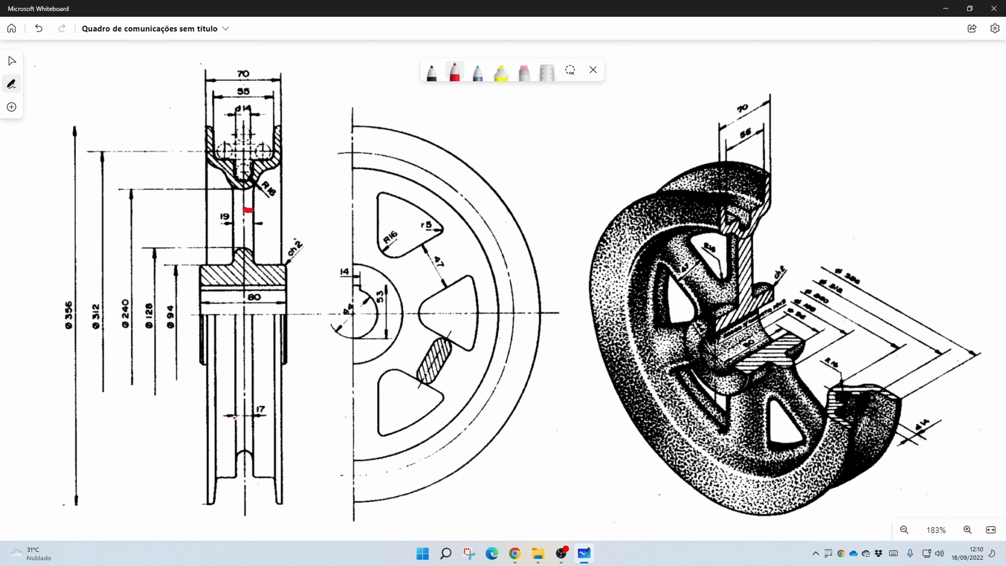
key("ctrl+z")
key("alt+Tab")
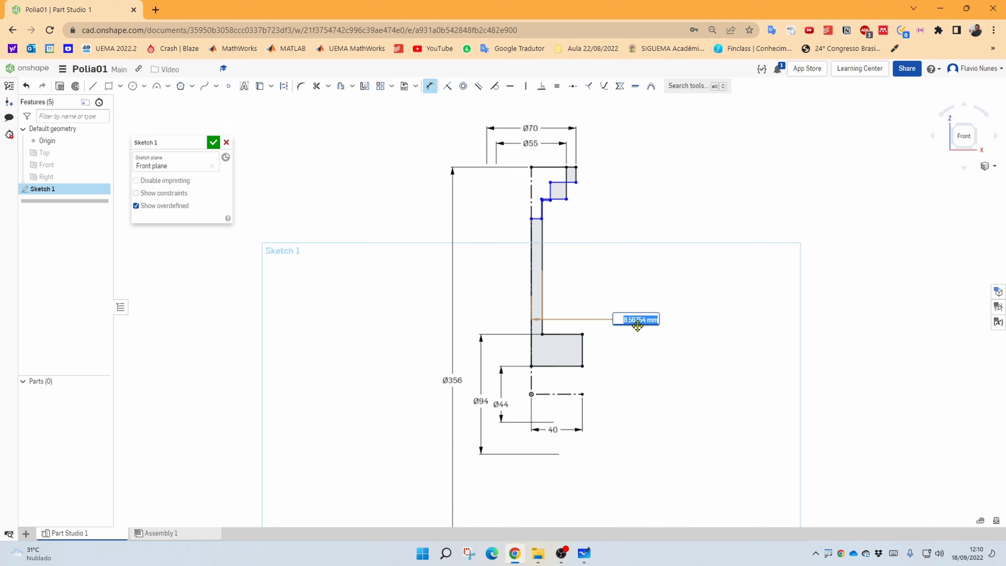
Set the web's half-thickness to 17/2 mm and leave the dimension command
type("17/2")
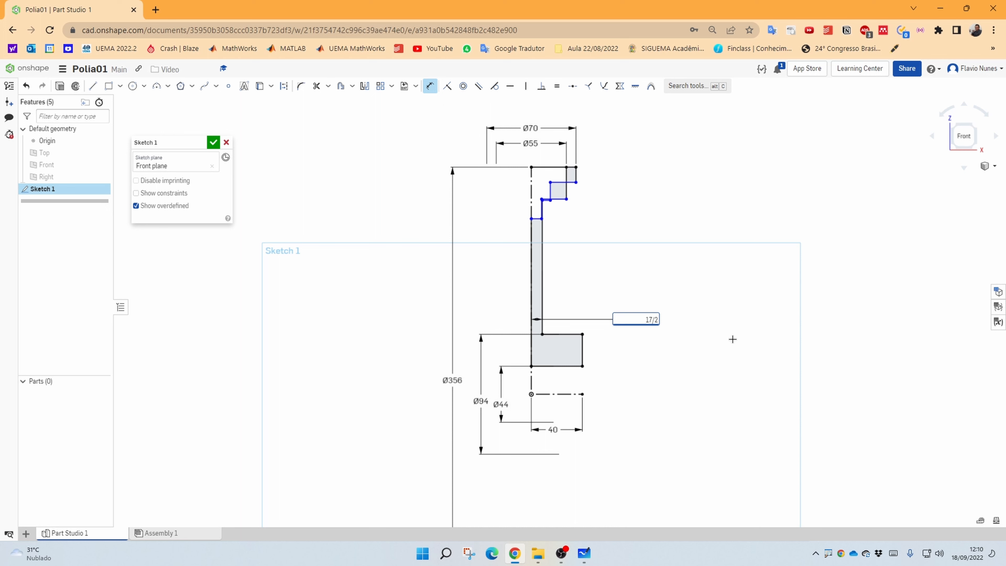
key("Return")
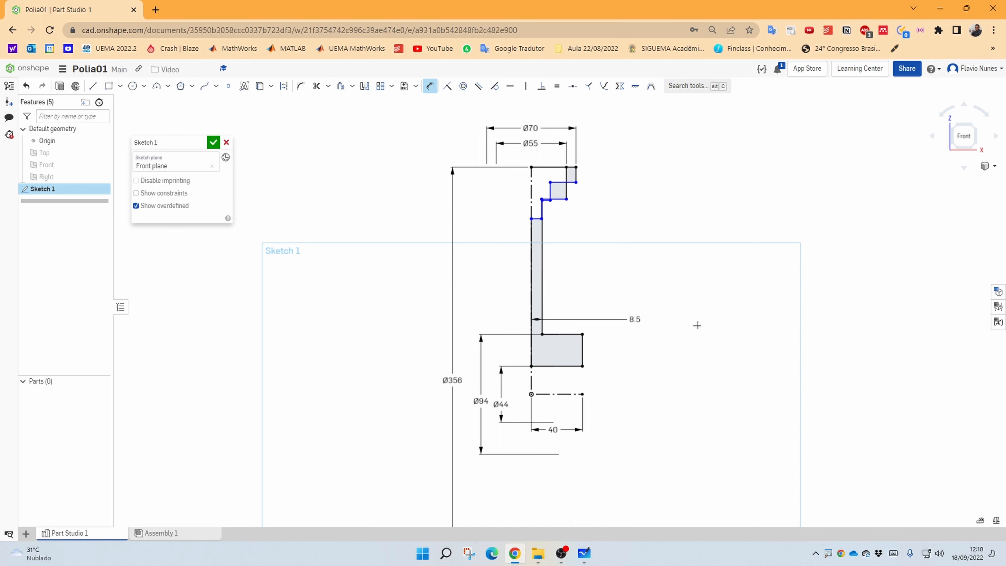
scroll(570, 238, "up", 2)
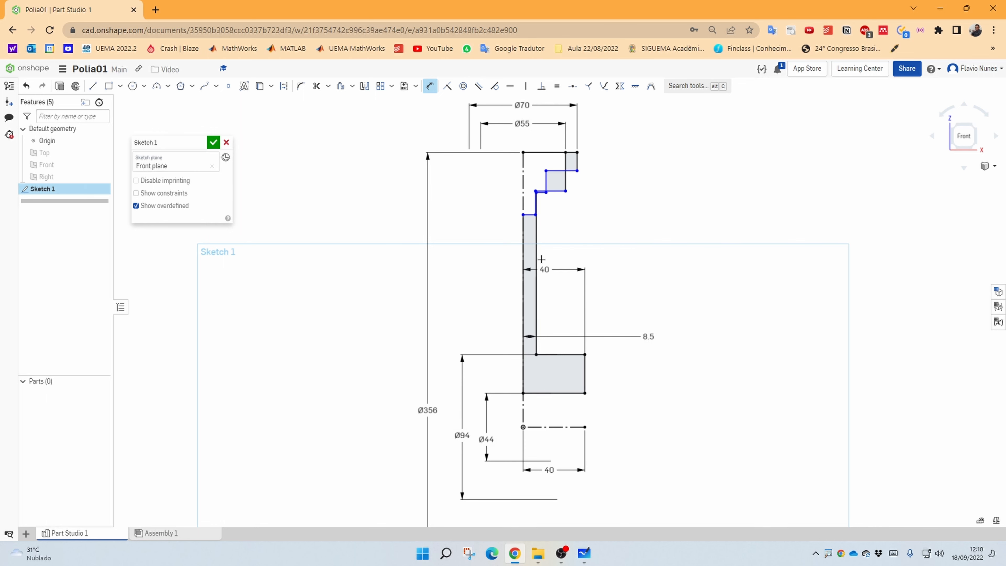
key("Escape")
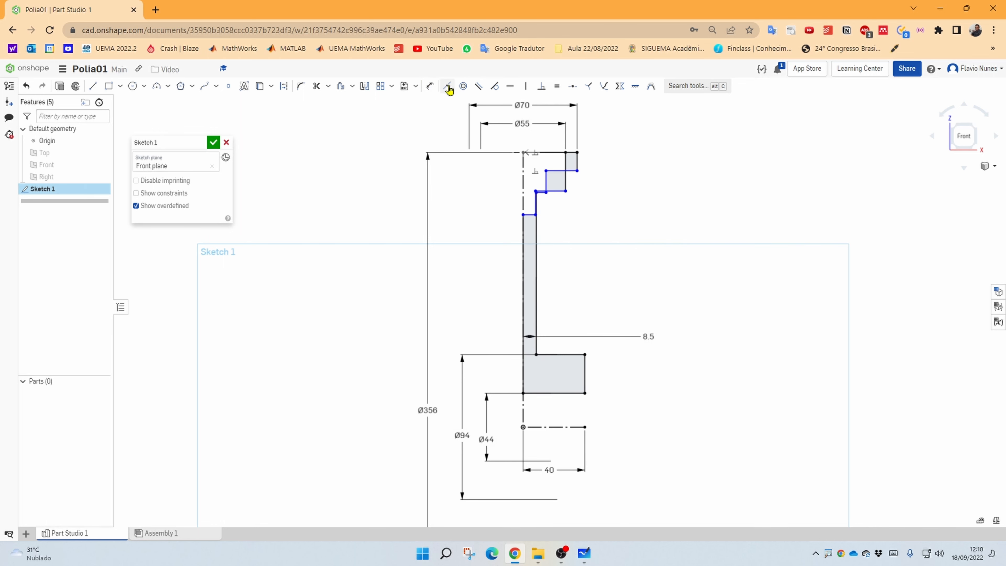
Place a diameter dimension from the web's upper edge across the horizontal construction line
left_click(430, 86)
left_click(529, 215)
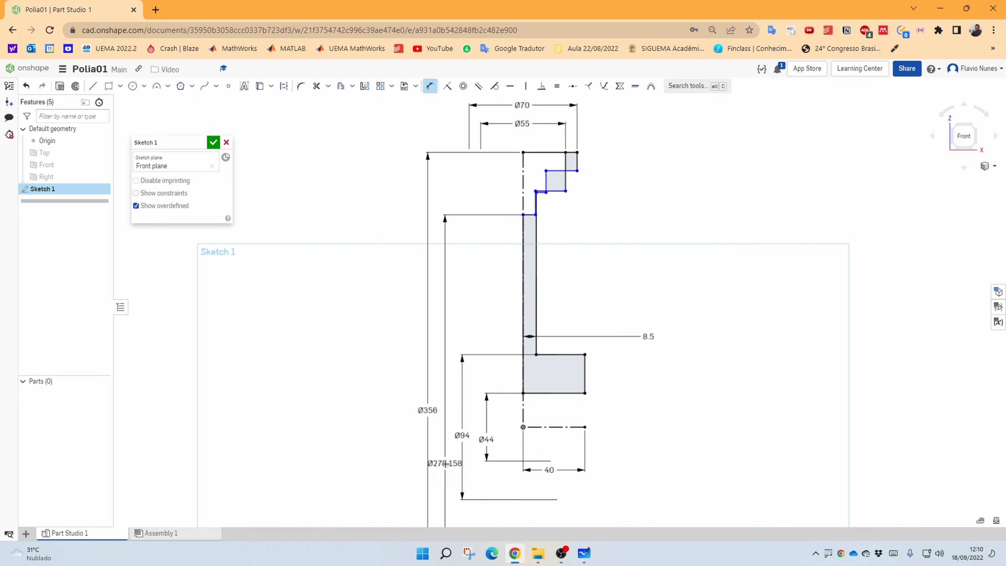
left_click(445, 463)
Switch to Microsoft Whiteboard, mark the groove's underside and circle its 240 mm diameter in red, and return to Onshape
key("alt+Tab")
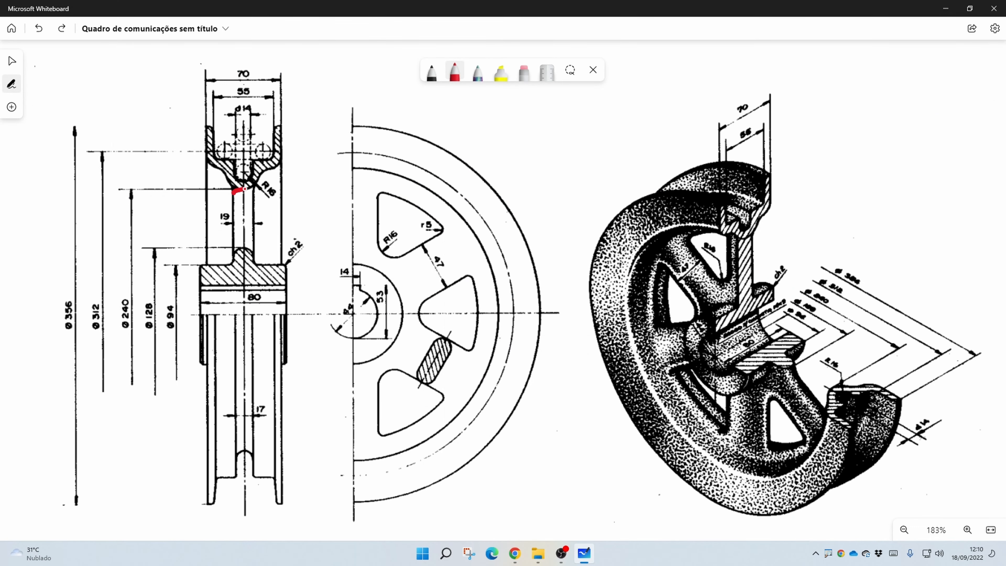
left_click_drag(233, 194, 130, 186)
mouse_move(130, 290)
left_mouse_down()
mouse_move(108, 307)
mouse_move(126, 338)
mouse_move(141, 296)
mouse_move(130, 292)
left_mouse_up()
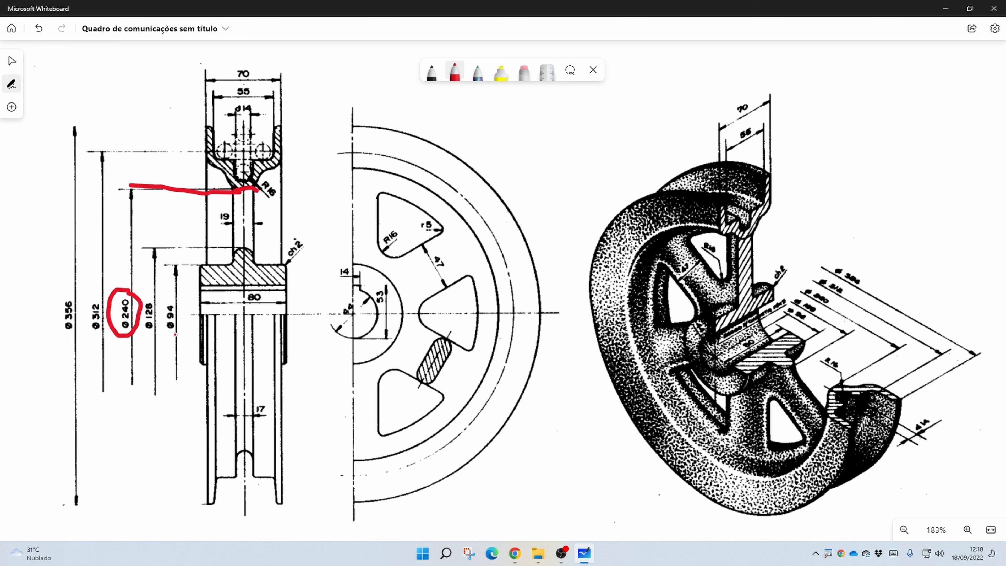
key("alt+Tab")
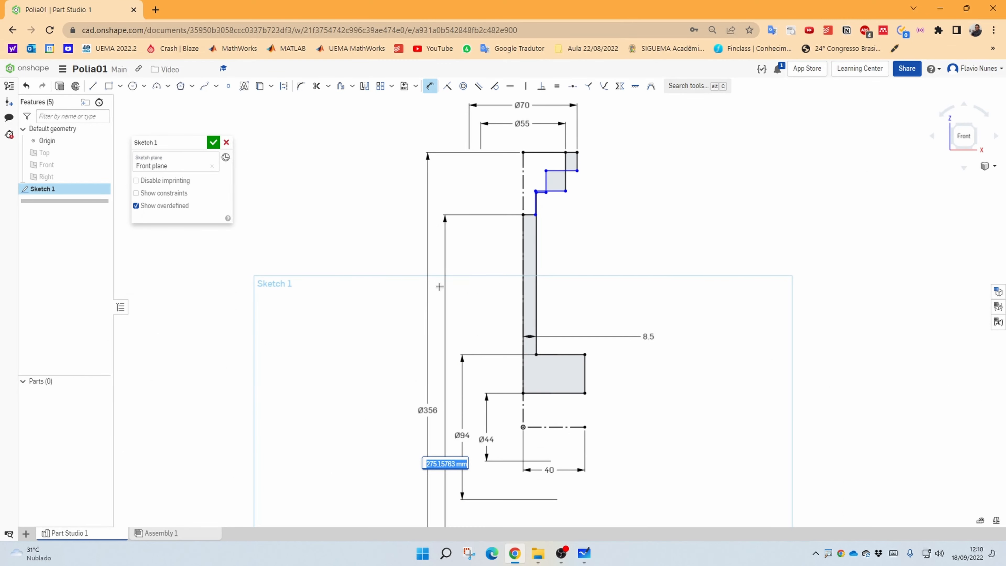
Set the diameter dimension of the web's upper edge to 240 mm
type("2")
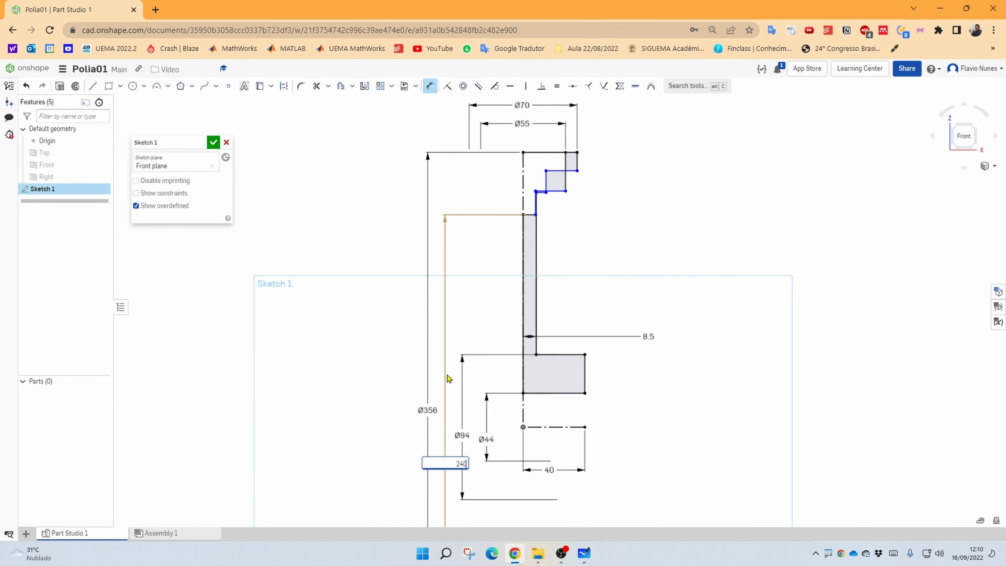
type("40")
key("Return")
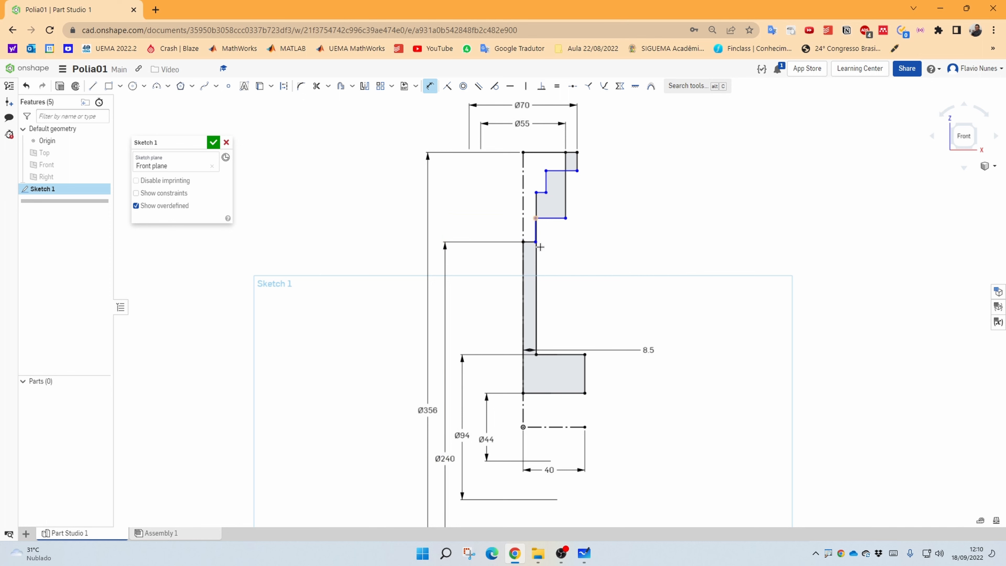
key("Escape")
Reposition the 356, 240, 94 and 44 mm diameter dimensions so they are spaced apart beside the profile
left_click_drag(426, 407, 363, 447)
left_click_drag(431, 453, 391, 448)
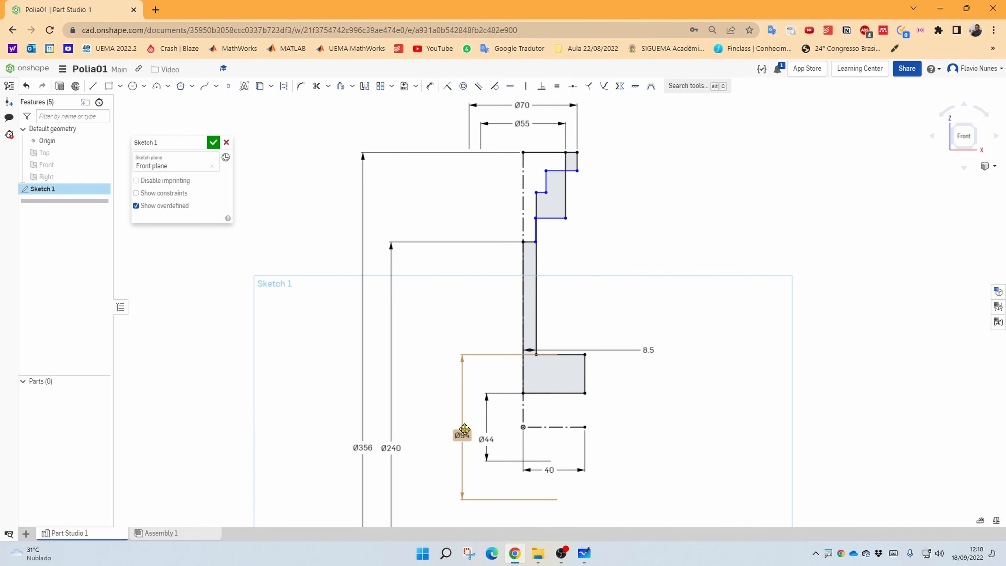
left_click_drag(462, 435, 504, 423)
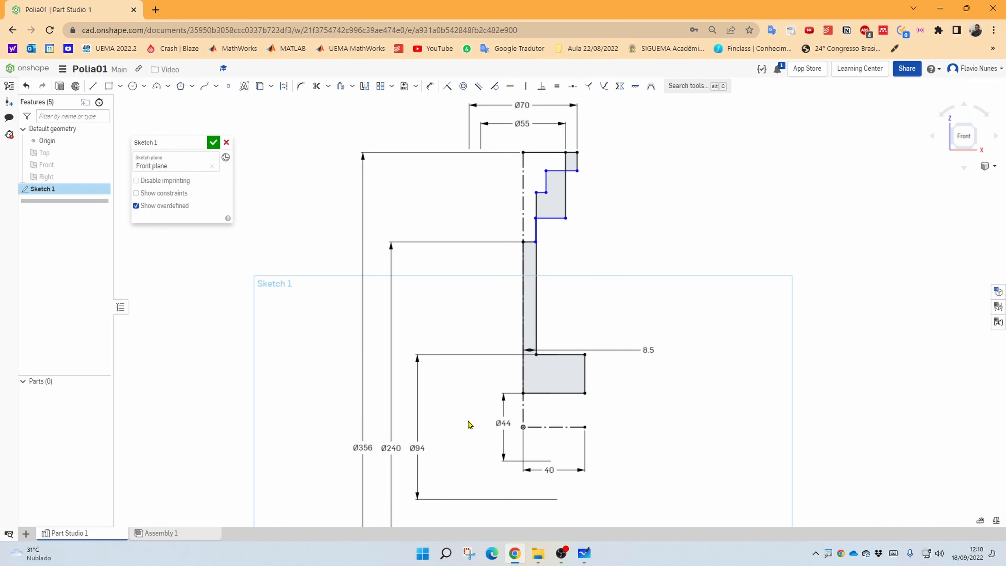
scroll(545, 242, "up", 4)
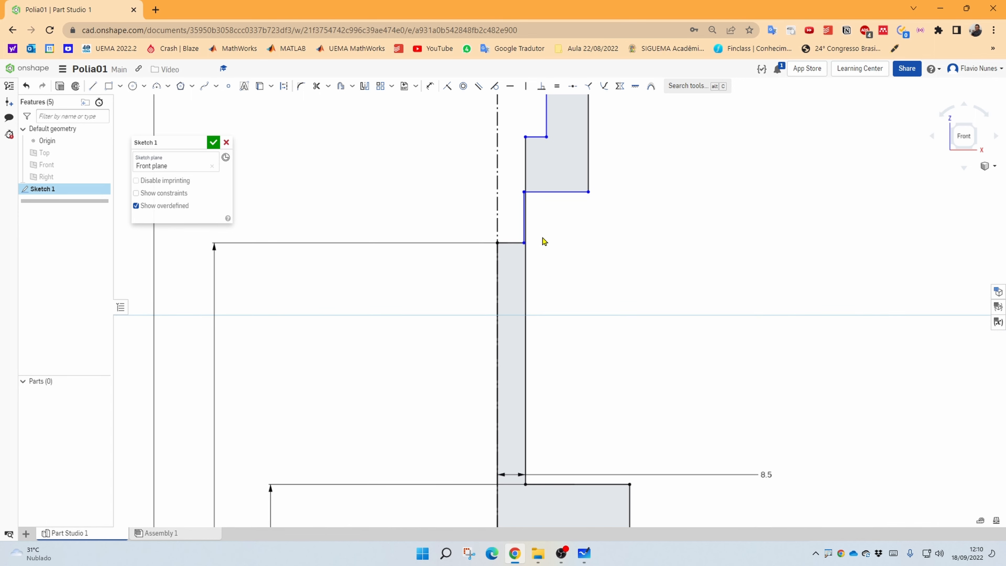
Move the rim profile's free corners so the groove ledge sits above the stepped underside and the groove wall lies closer to the vertical centerline
middle_click_drag(545, 241, 559, 344)
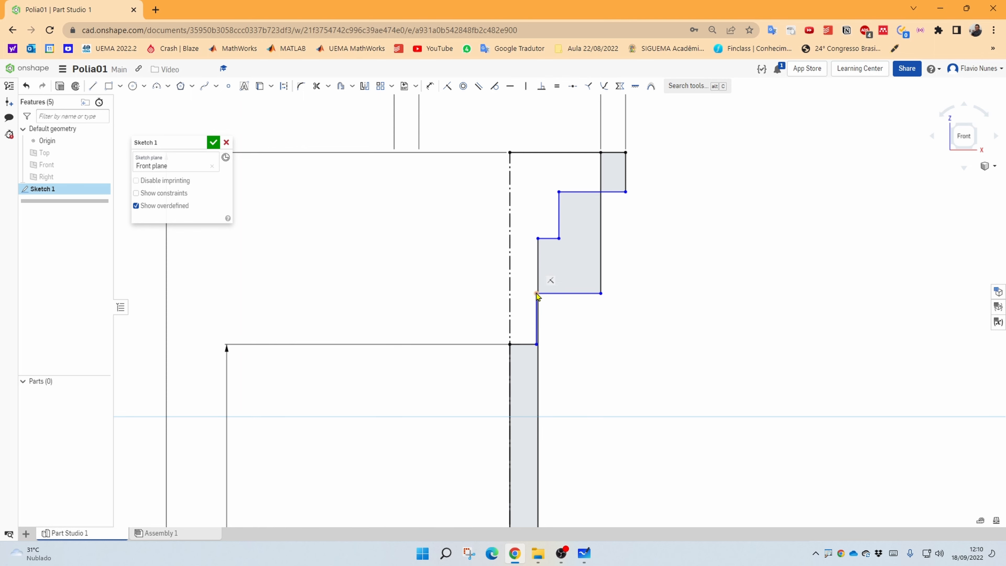
mouse_move(537, 294)
left_mouse_down()
mouse_move(552, 295)
mouse_move(528, 233)
mouse_move(532, 186)
left_mouse_up()
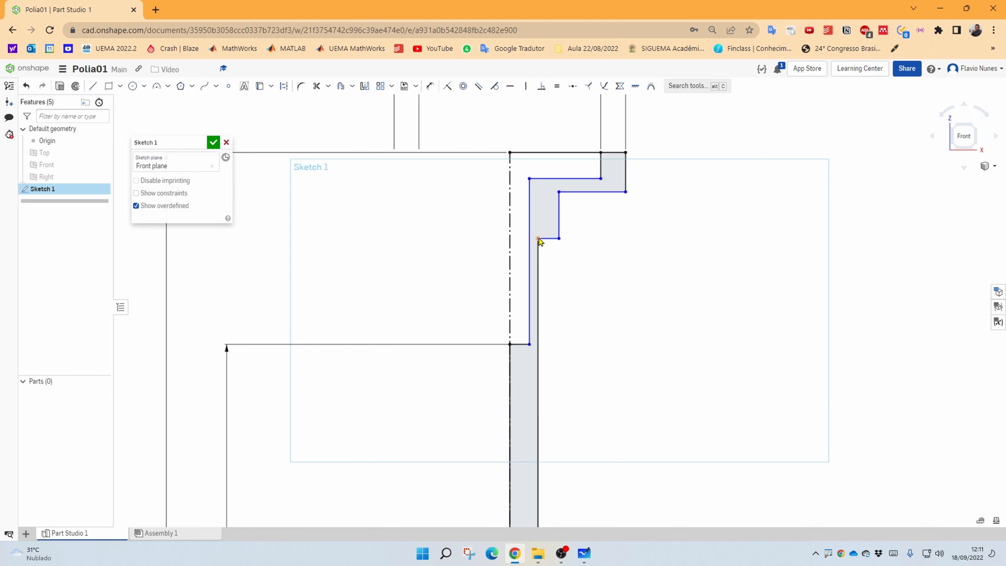
left_click_drag(538, 242, 572, 305)
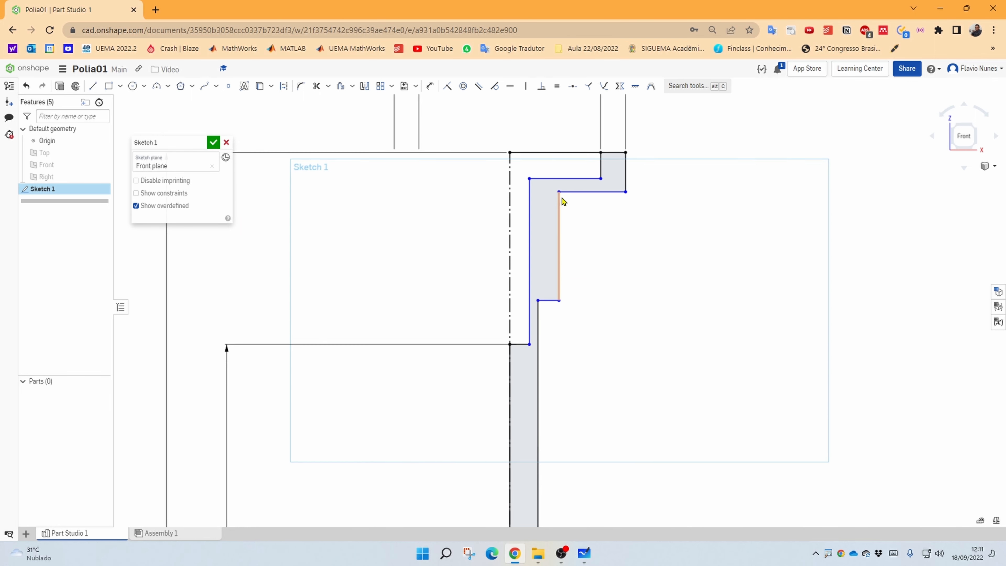
left_click_drag(562, 195, 594, 249)
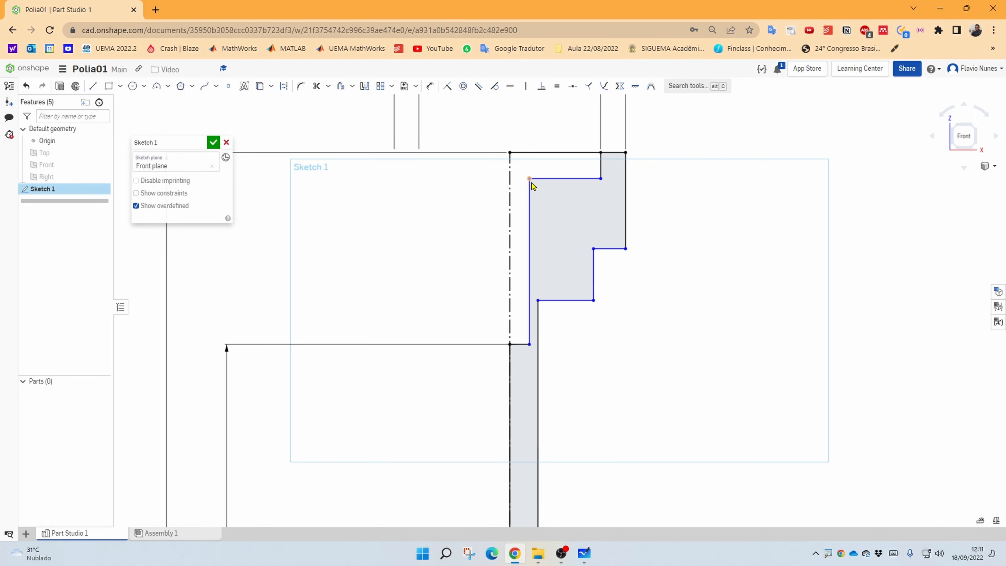
mouse_move(530, 178)
left_mouse_down()
mouse_move(544, 225)
mouse_move(533, 239)
left_mouse_up()
scroll(550, 283, "down", 2)
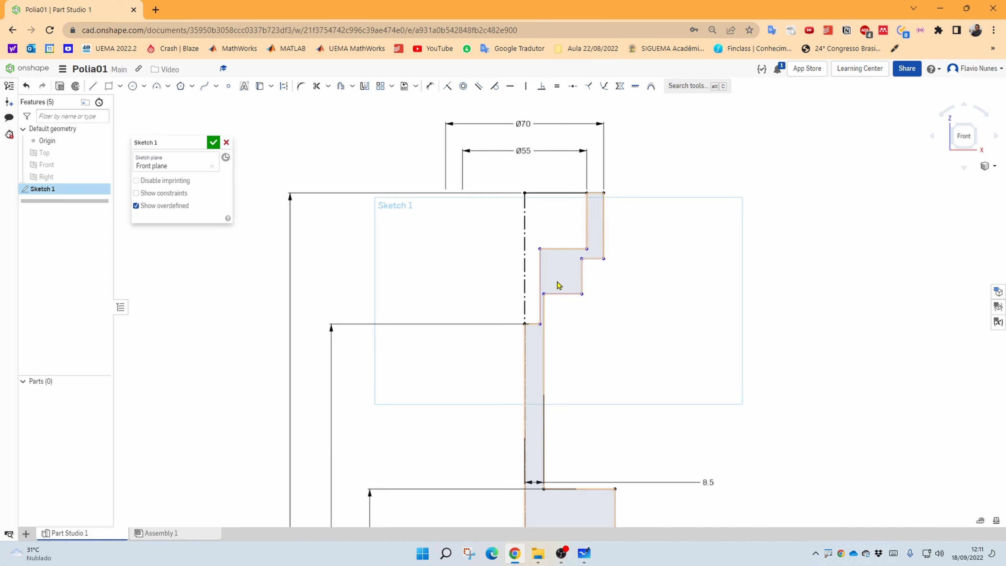
middle_click_drag(616, 308, 665, 299)
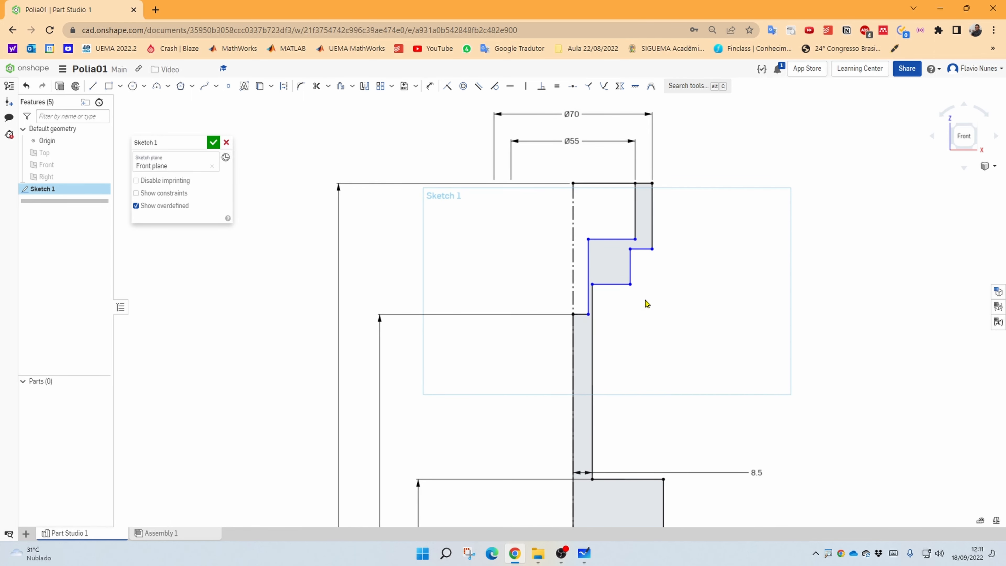
mouse_move(589, 312)
left_mouse_down()
mouse_move(580, 315)
mouse_move(588, 313)
left_mouse_up()
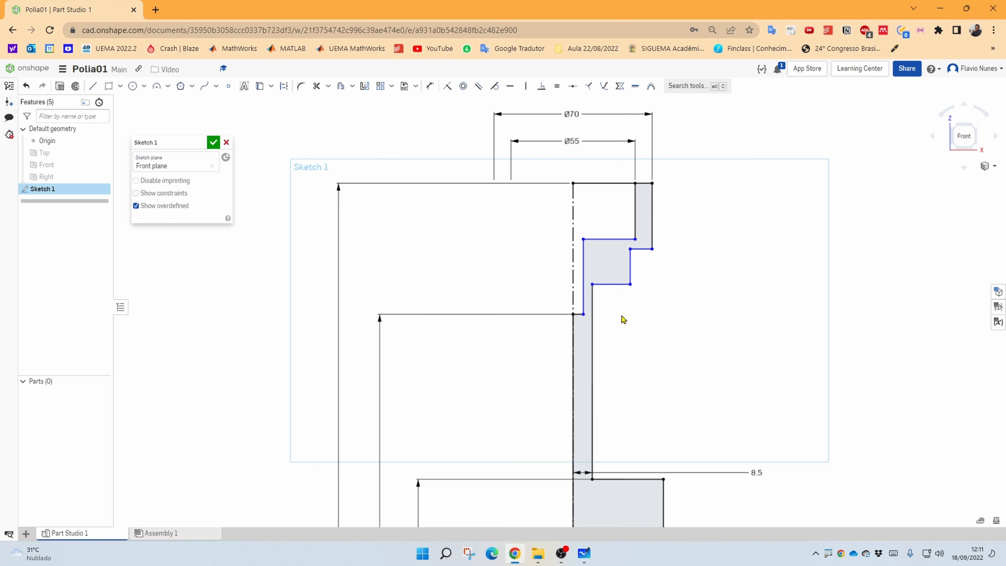
Switch to Microsoft Whiteboard and mark the 17 mm dimension and the groove on the drawing in red
key("alt+Tab")
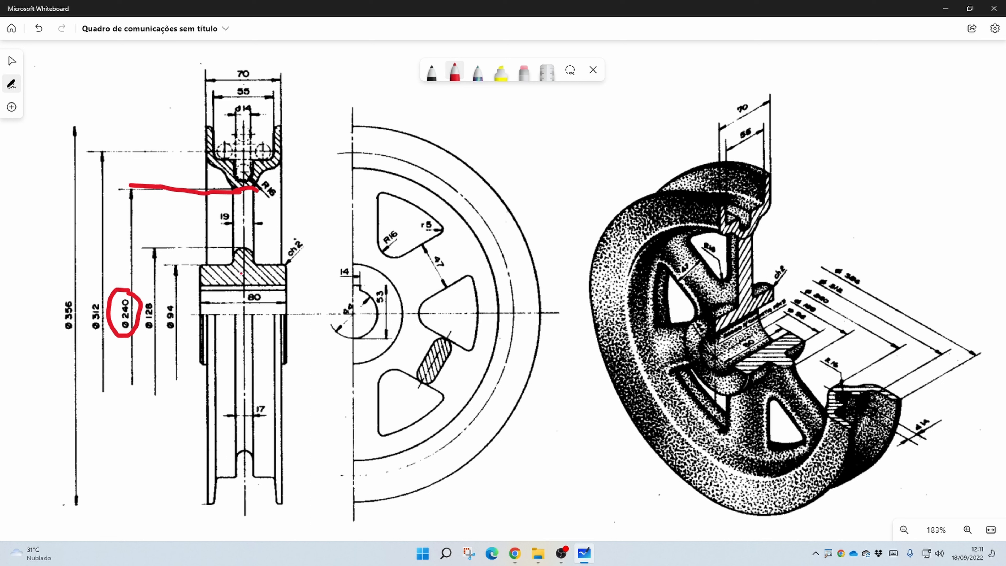
mouse_move(254, 402)
left_mouse_down()
mouse_move(233, 404)
mouse_move(238, 427)
mouse_move(260, 412)
left_mouse_up()
left_click_drag(241, 165, 246, 157)
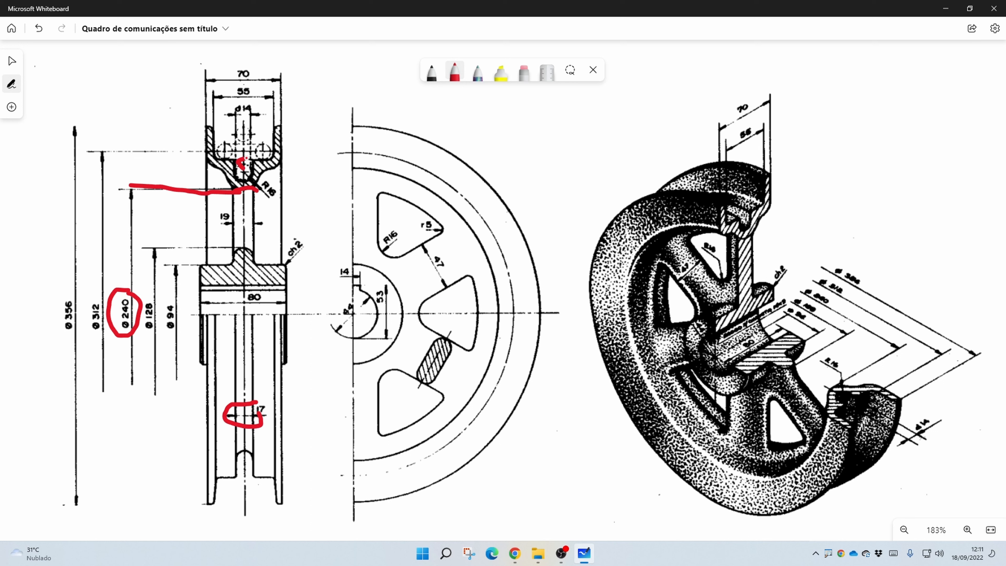
mouse_move(221, 209)
left_mouse_down()
mouse_move(217, 228)
mouse_move(232, 217)
left_mouse_up()
Undo all the red marks on the pulley drawing
key("ctrl+z")
key("ctrl+z")
key("ctrl+z")
key("ctrl+z")
key("ctrl+z")
key("ctrl+z")
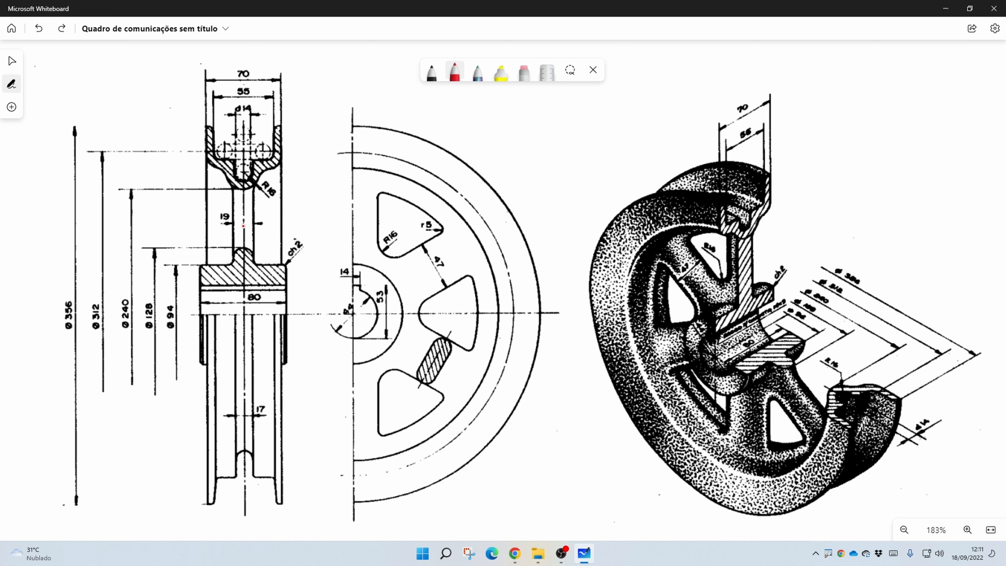
Mark the web's thickness and the groove's width in red on the section view, and return to Onshape
scroll(240, 391, "up", 1, "ctrl")
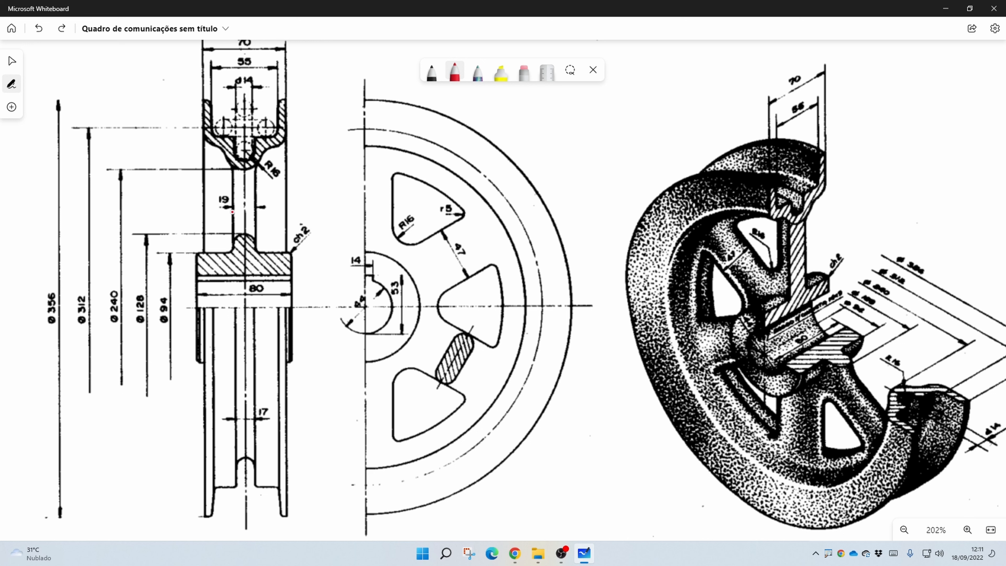
left_click_drag(232, 212, 254, 213)
left_click_drag(234, 147, 252, 146)
key("alt+Tab")
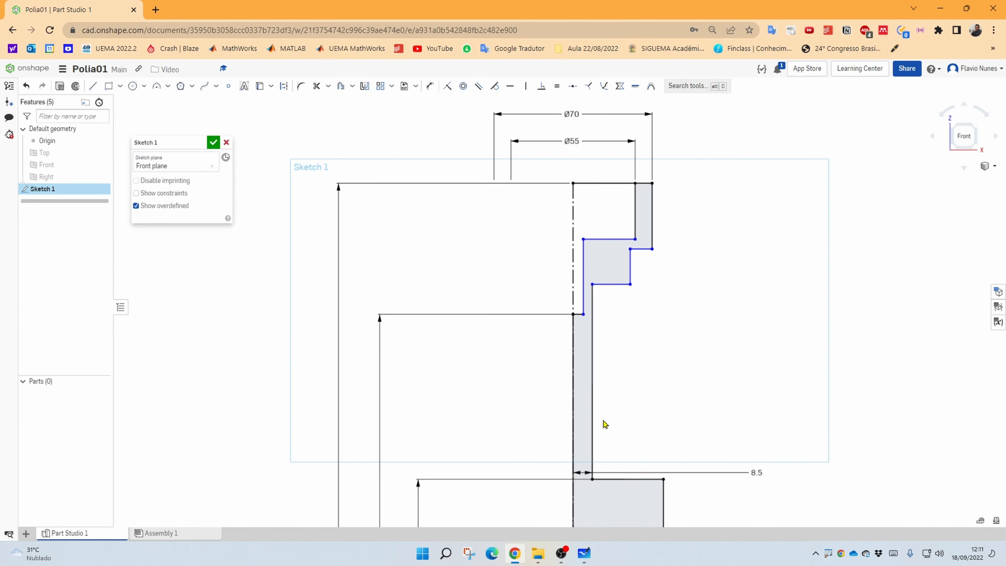
Move the web's half-thickness dimension up beside the middle of the web and set it to 9.5 mm
double_click(757, 472)
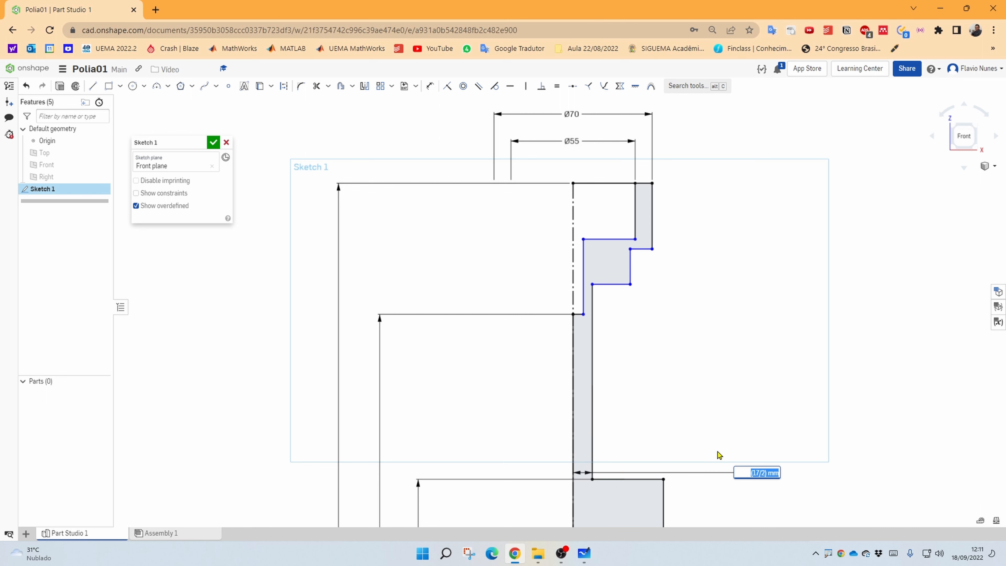
key("Return")
left_click_drag(756, 473, 758, 410)
double_click(758, 410)
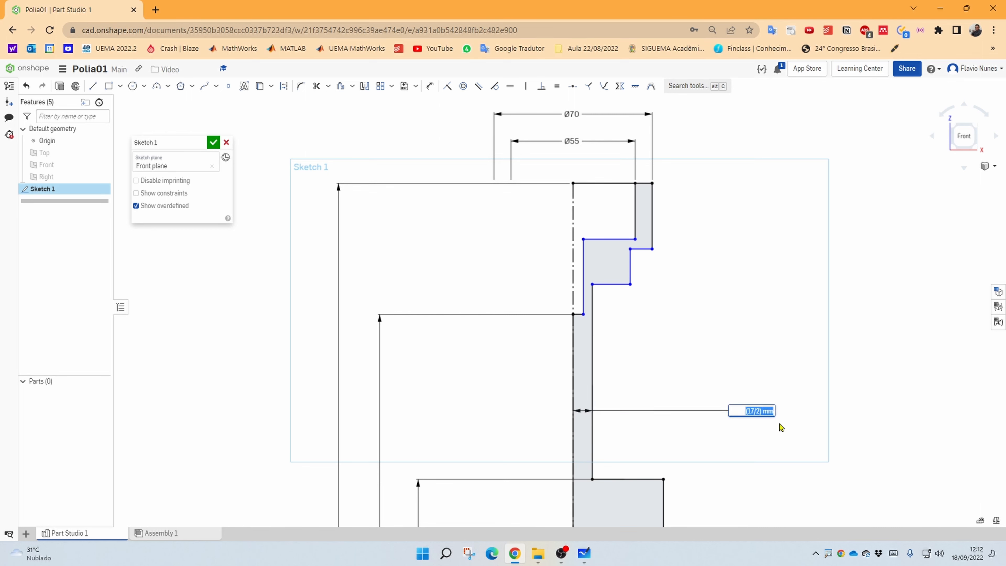
key("Home")
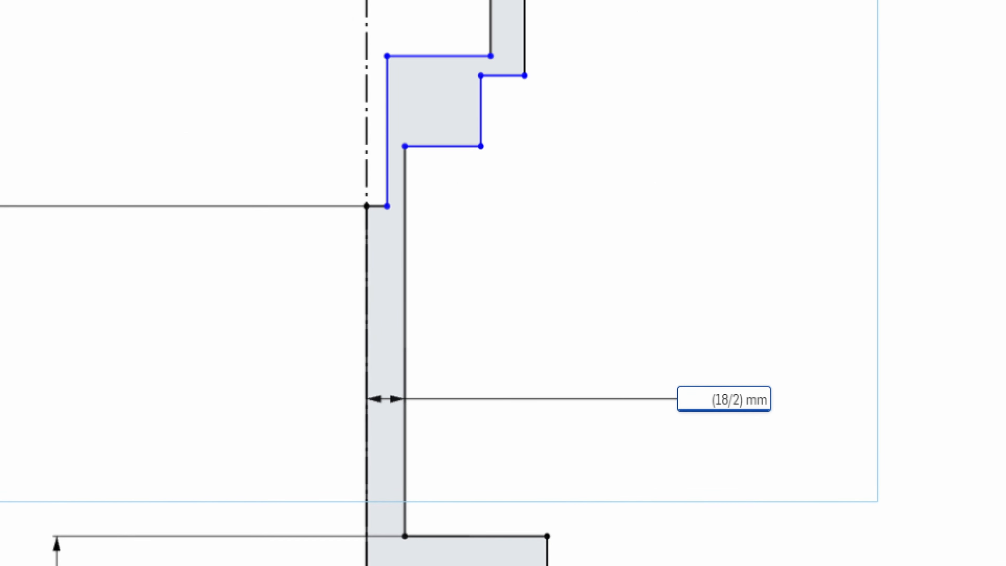
key("Return")
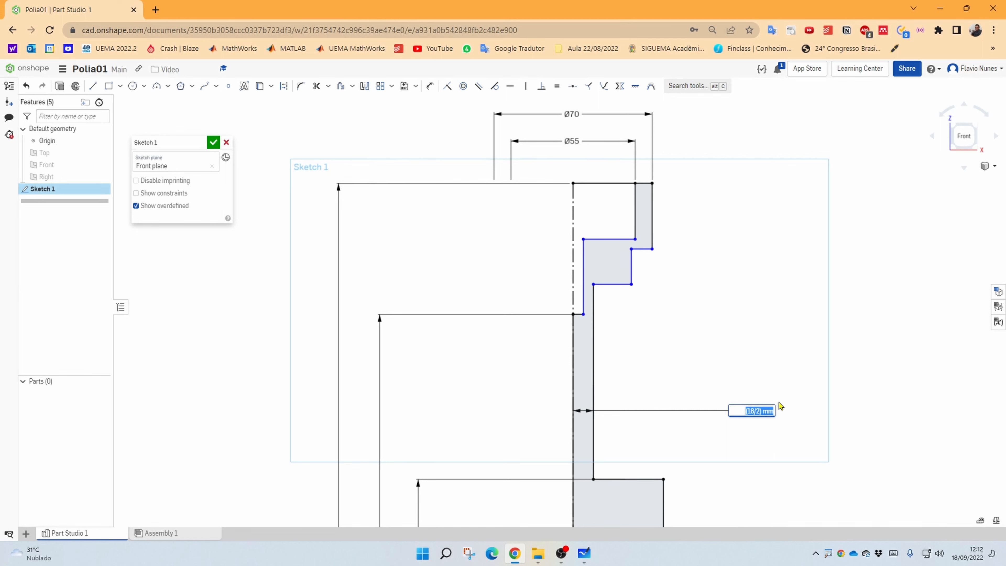
left_click(754, 412)
type("9")
key("Return")
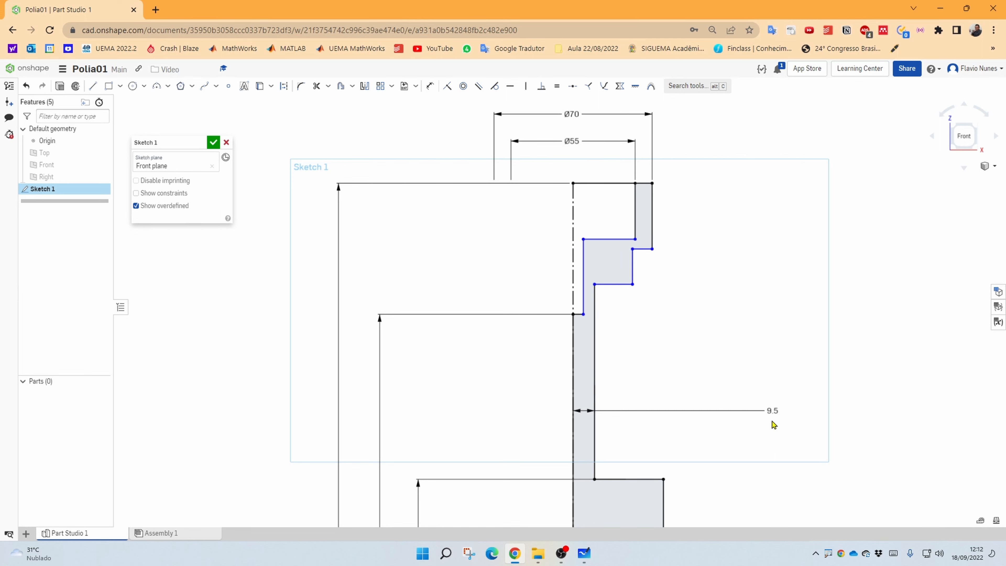
Dimension the groove's vertical wall against the vertical centerline as a diameter and set it to 17/2 mm
left_click(430, 86)
left_click(584, 283)
left_click(574, 282)
left_click(487, 292)
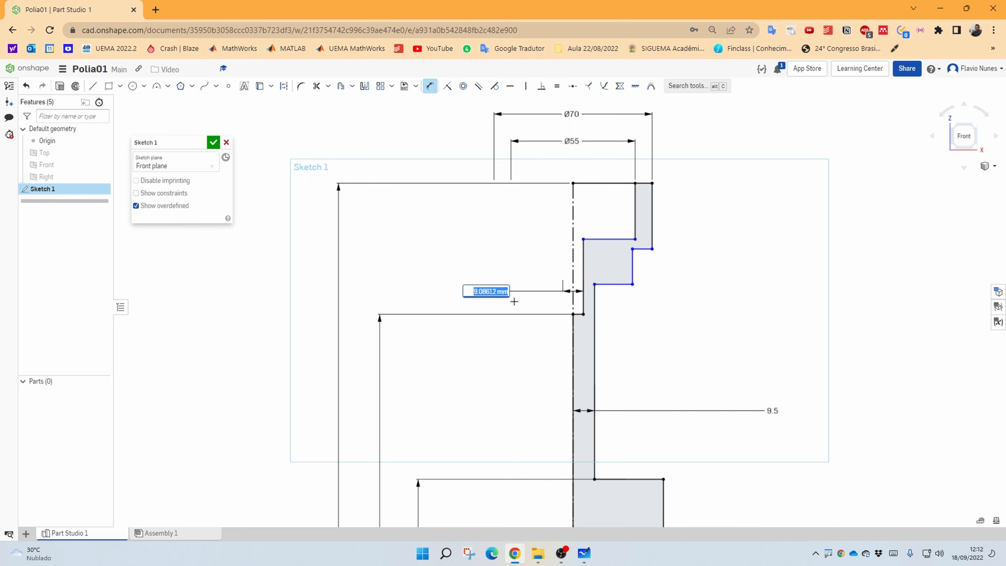
type("17/2")
key("Return")
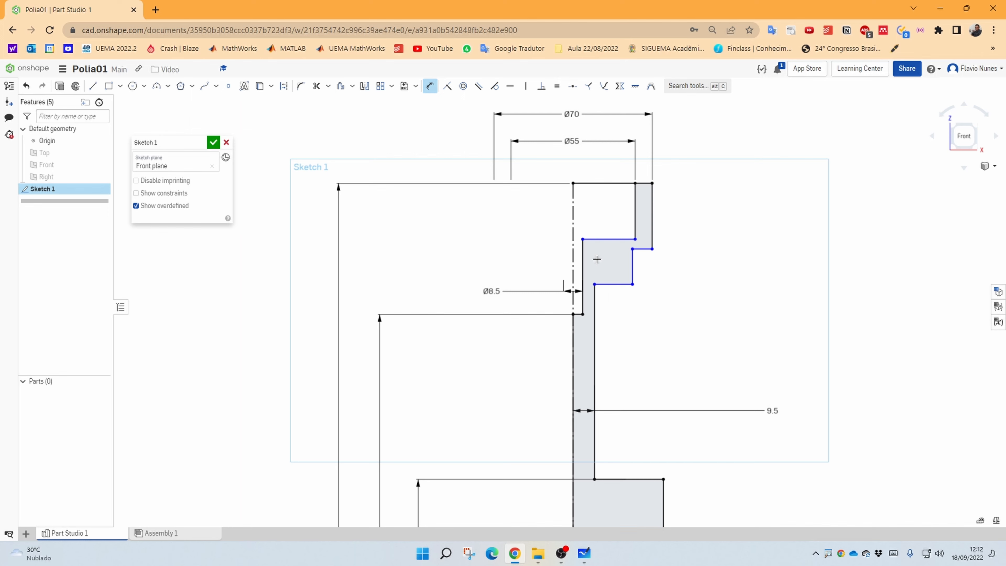
Dimension the vertical distance between the rim's top edge and the groove's ledge, accepting the value as drawn
scroll(563, 321, "down", 2)
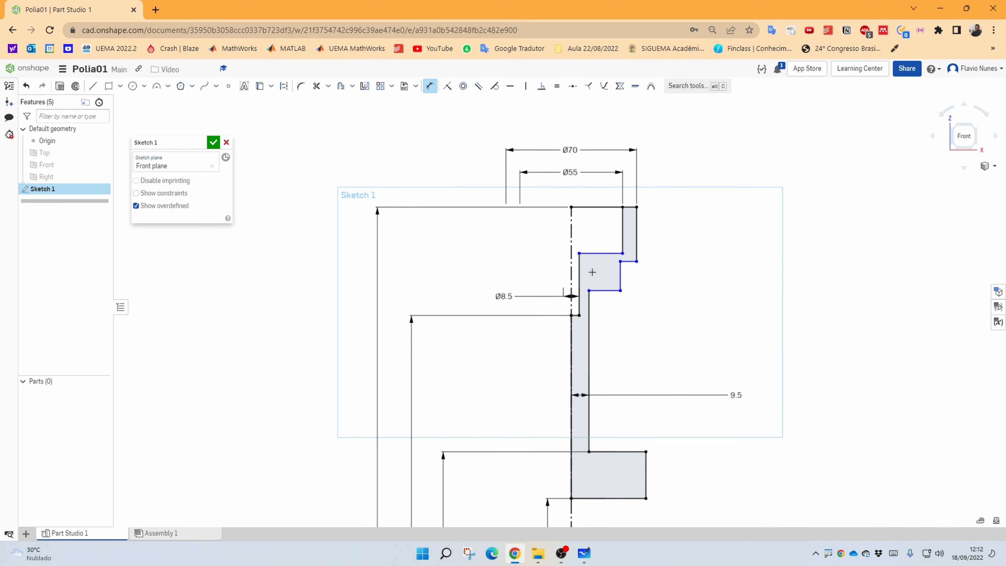
middle_click_drag(688, 364, 670, 265)
scroll(632, 223, "down", 2)
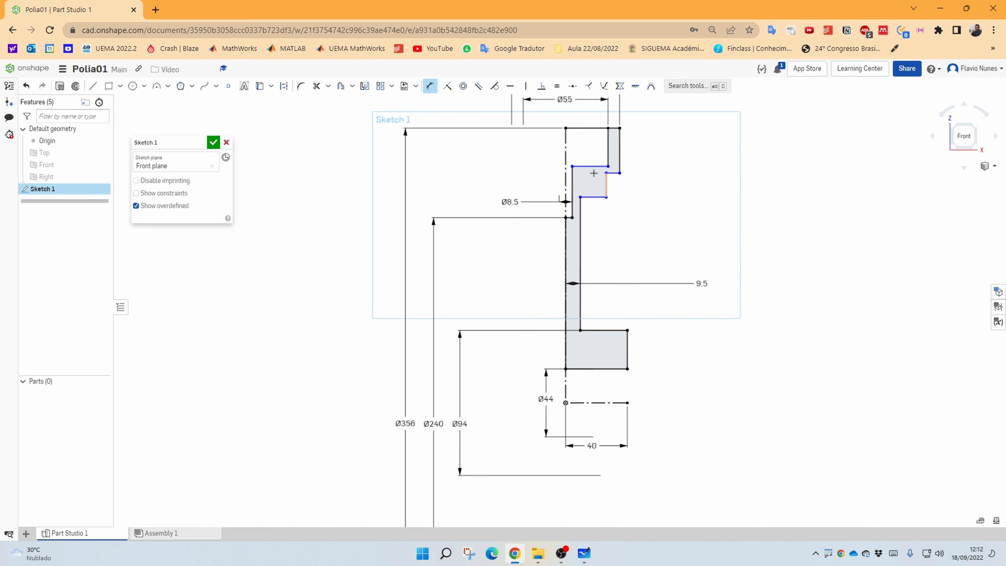
key("Escape")
left_click_drag(574, 170, 585, 172)
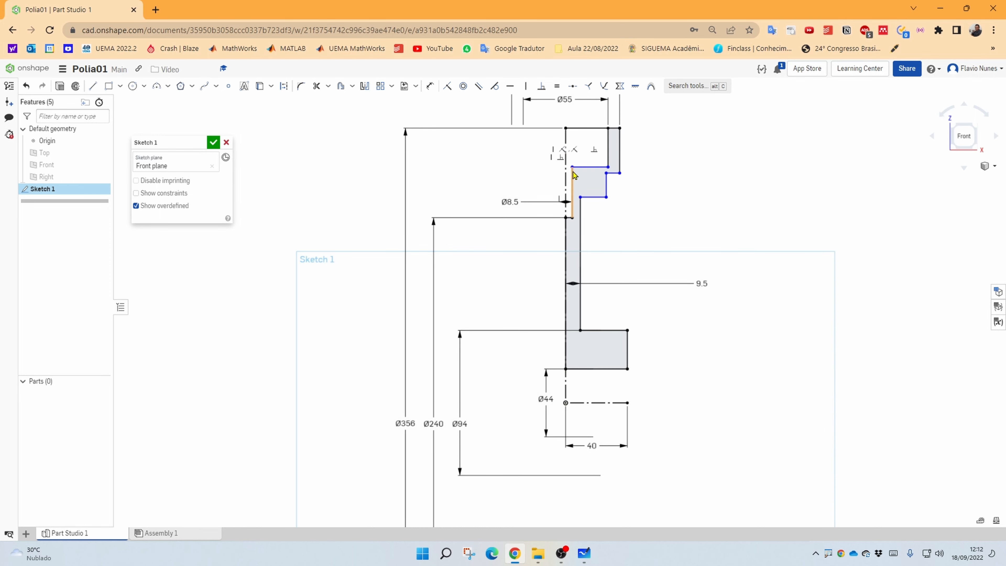
left_click(591, 167)
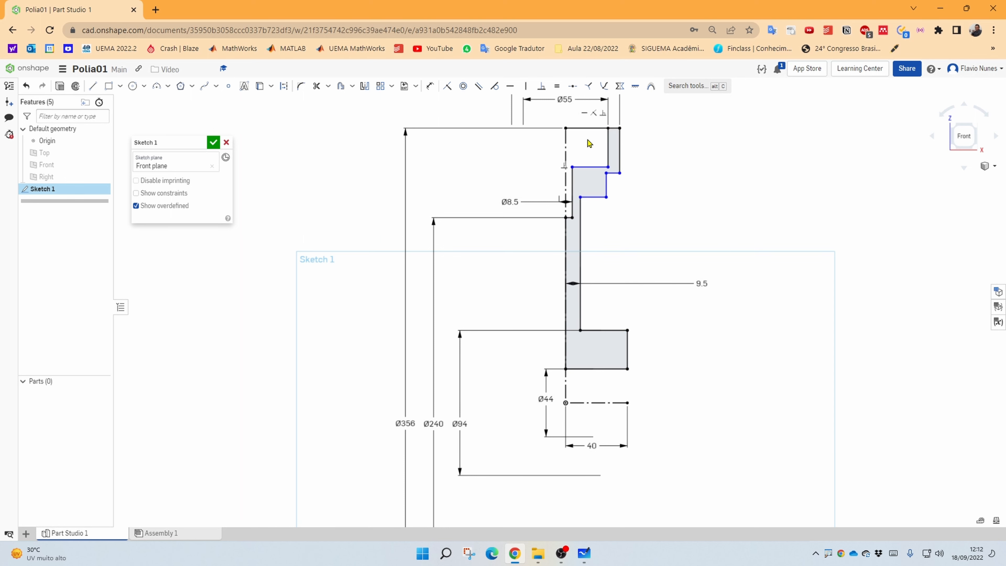
left_click(431, 86)
left_click(590, 167)
left_click(587, 128)
left_click(587, 149)
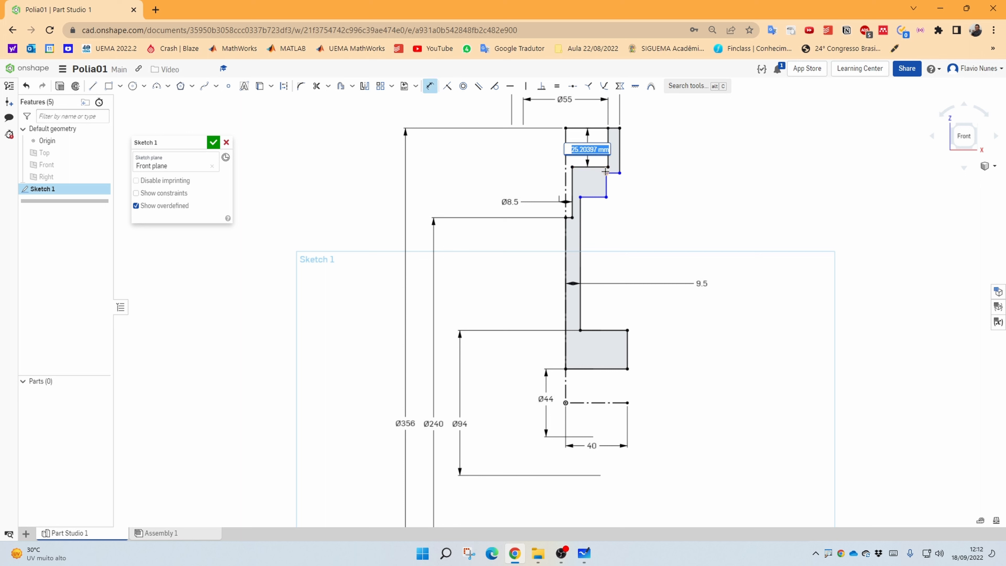
key("Return")
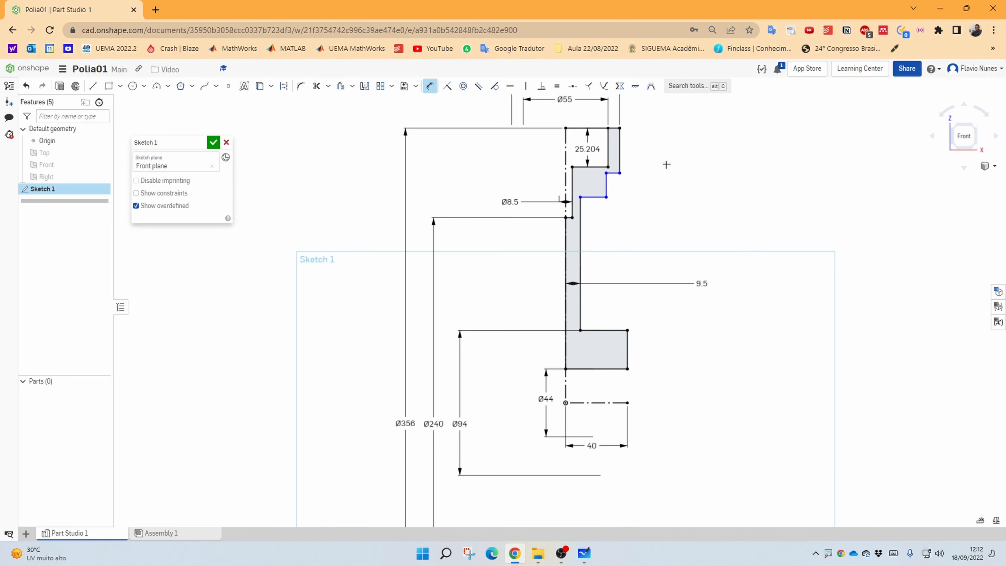
Switch to Microsoft Whiteboard and undo the red marks on the web and groove widths
key("alt+Tab")
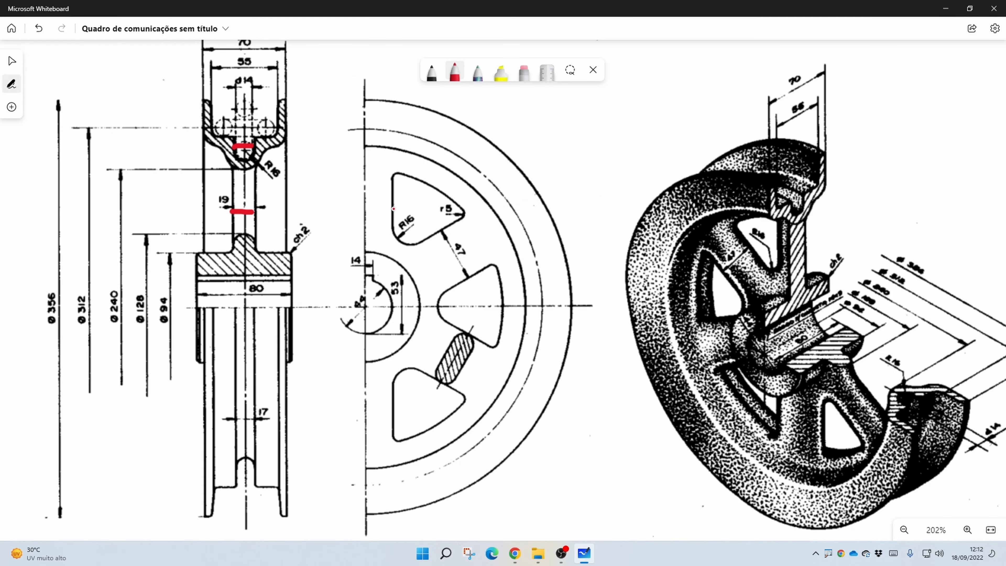
key("Escape")
key("ctrl+z")
key("ctrl+z")
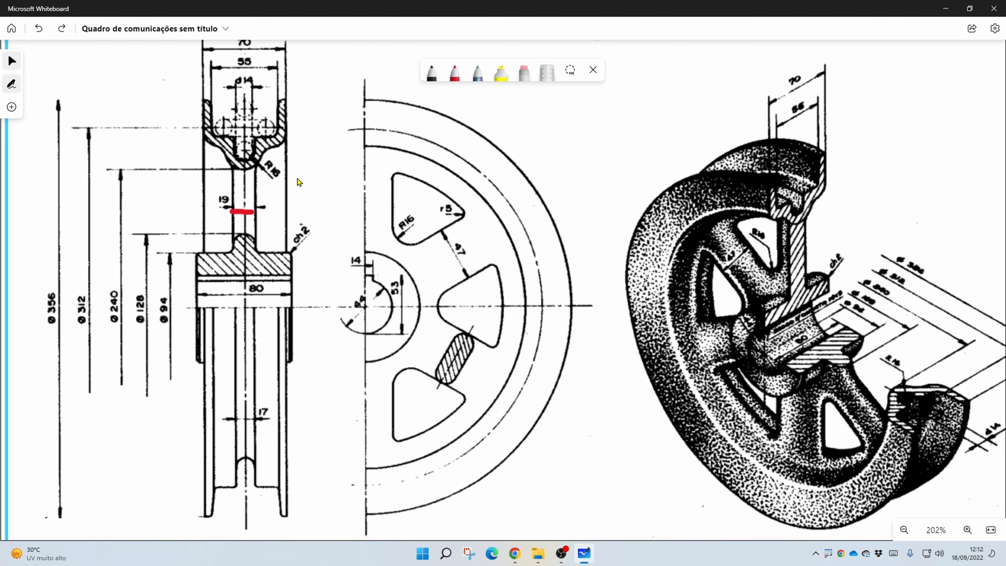
Mark the levels of the rim's top edge and the groove's ledge with the red pen, and undo these marks
left_click(455, 72)
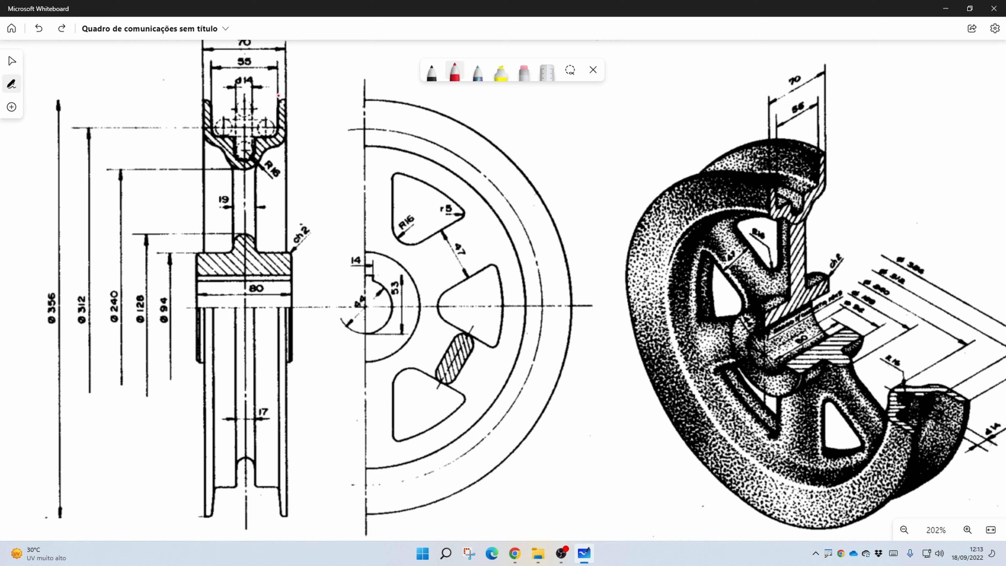
left_click_drag(245, 99, 296, 101)
left_click_drag(254, 136, 296, 136)
mouse_move(266, 104)
left_mouse_down()
mouse_move(260, 134)
mouse_move(260, 112)
left_mouse_up()
key("ctrl+z")
key("ctrl+z")
key("ctrl+z")
key("ctrl+z")
key("ctrl+z")
Mark the rim's top edge, the 356 and 312 mm diameters and the chain circle's centre in red, and undo these marks
left_click_drag(49, 102, 319, 103)
left_click_drag(32, 325, 99, 325)
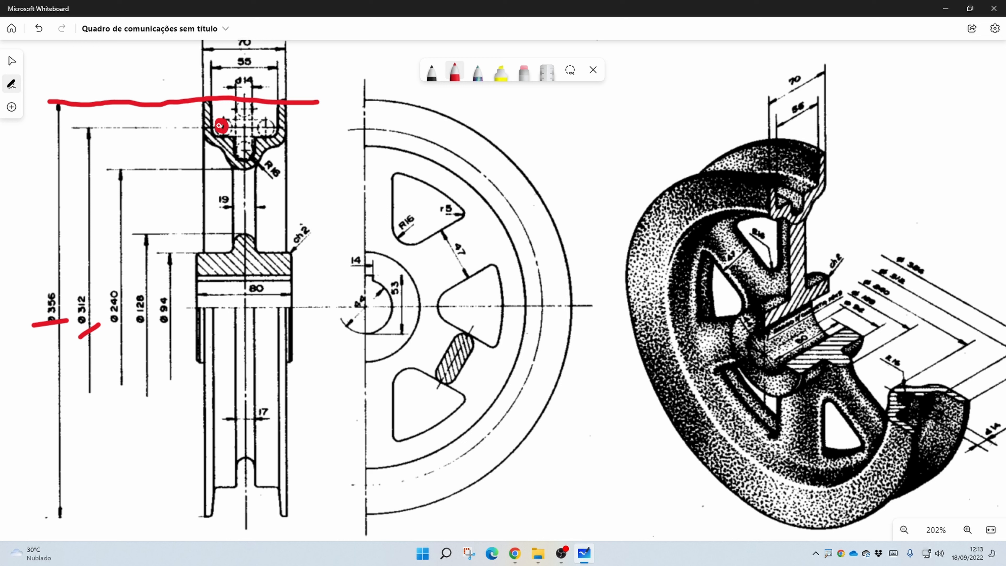
left_click_drag(229, 133, 223, 120)
key("ctrl+z")
key("ctrl+z")
key("ctrl+z")
key("ctrl+z")
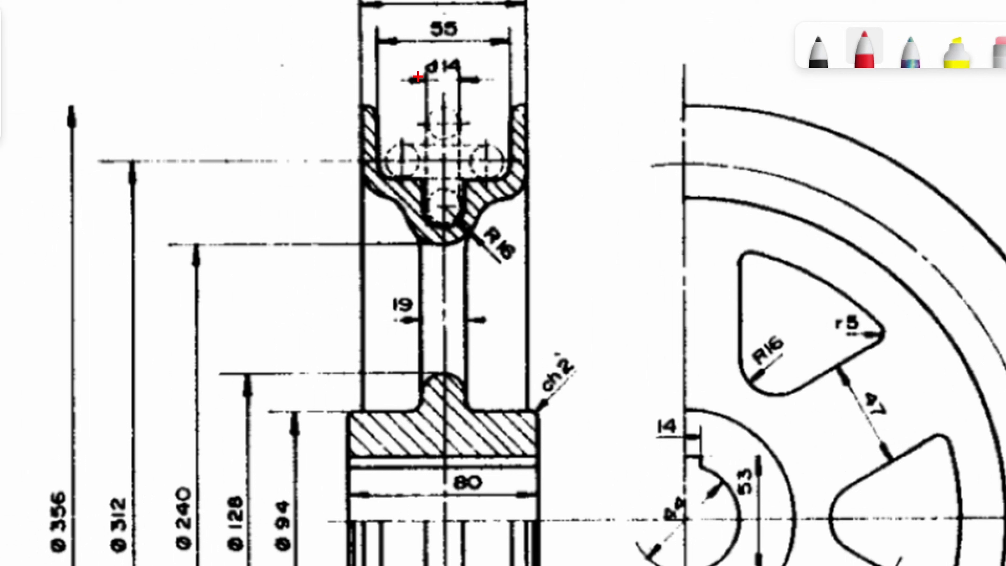
Mark the d14 chain width, the chain circle's centre and the 312 mm diameter in red on the section view
left_click_drag(428, 81, 464, 79)
left_click_drag(389, 158, 423, 158)
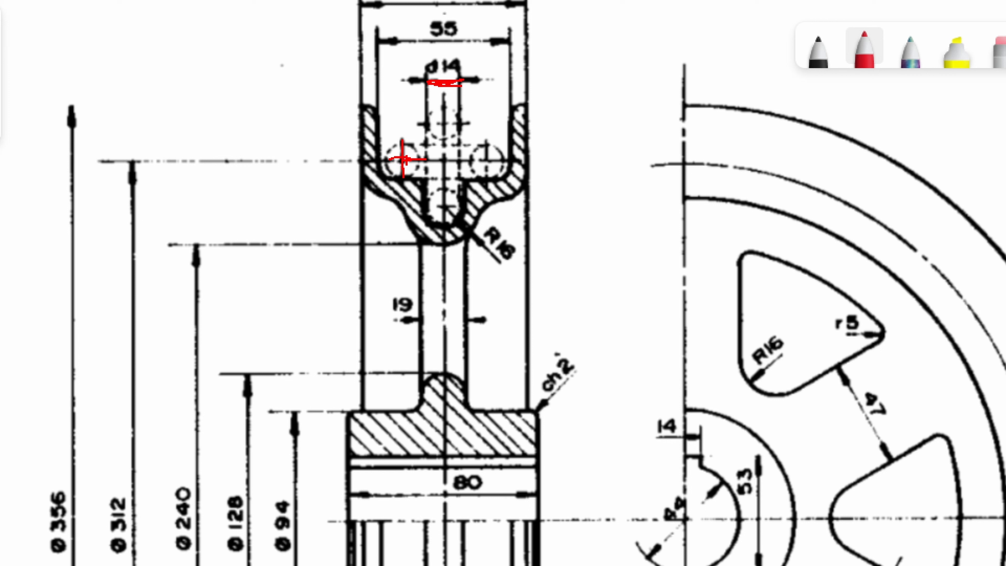
left_click_drag(135, 531, 154, 473)
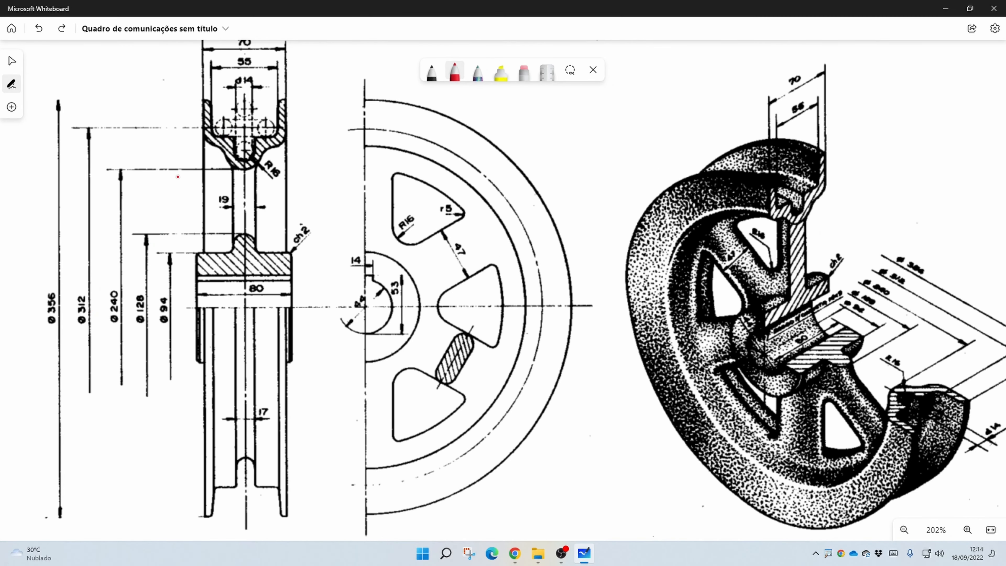
Return to Onshape and delete the vertical dimension between the rim's top edge and the groove's ledge
key("alt+Tab")
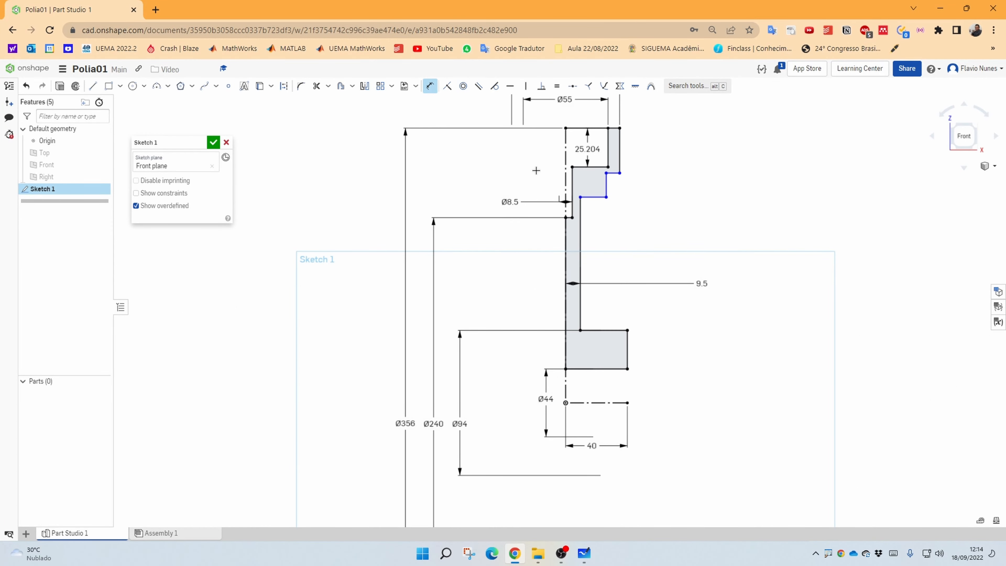
key("Escape")
left_click(585, 150)
key("Delete")
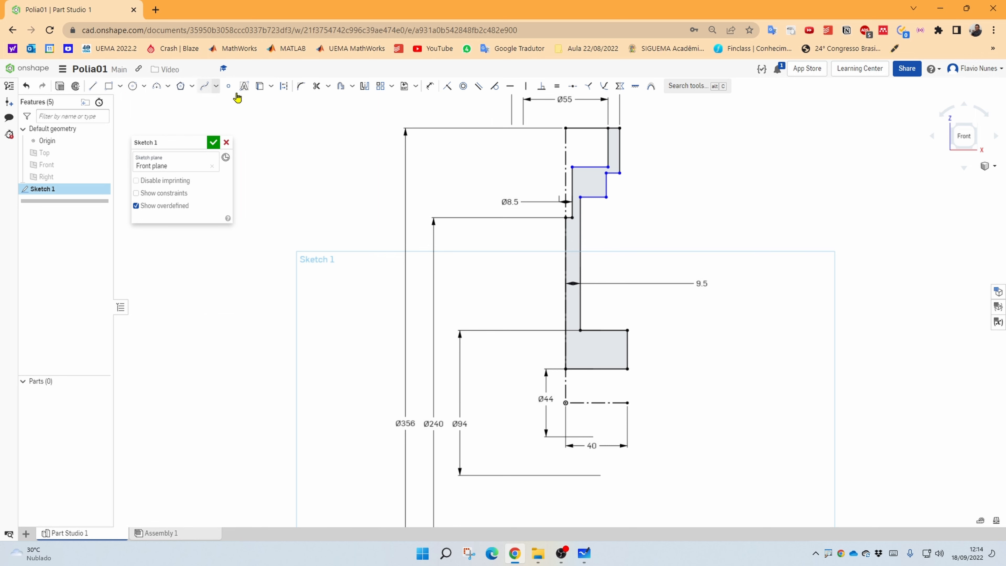
Dimension the groove's ledge as a diameter about the horizontal centreline, with the value 312-14 mm
left_click(430, 86)
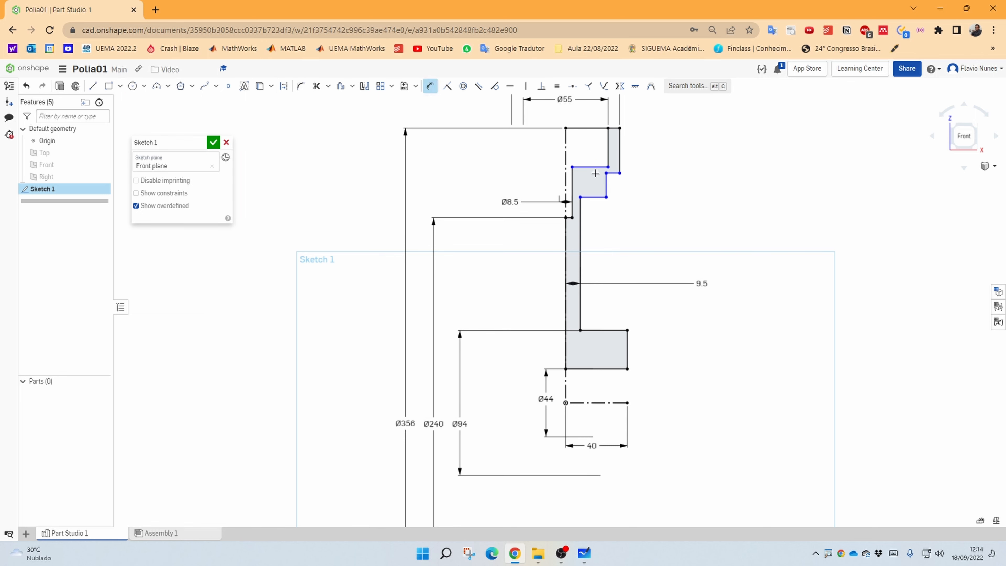
left_click(590, 167)
left_click(579, 403)
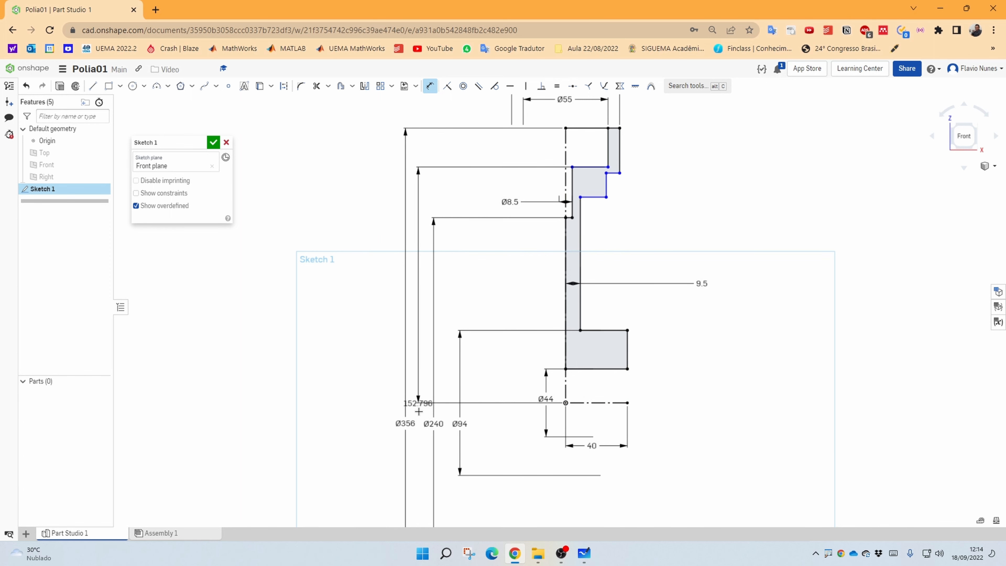
left_click(421, 451)
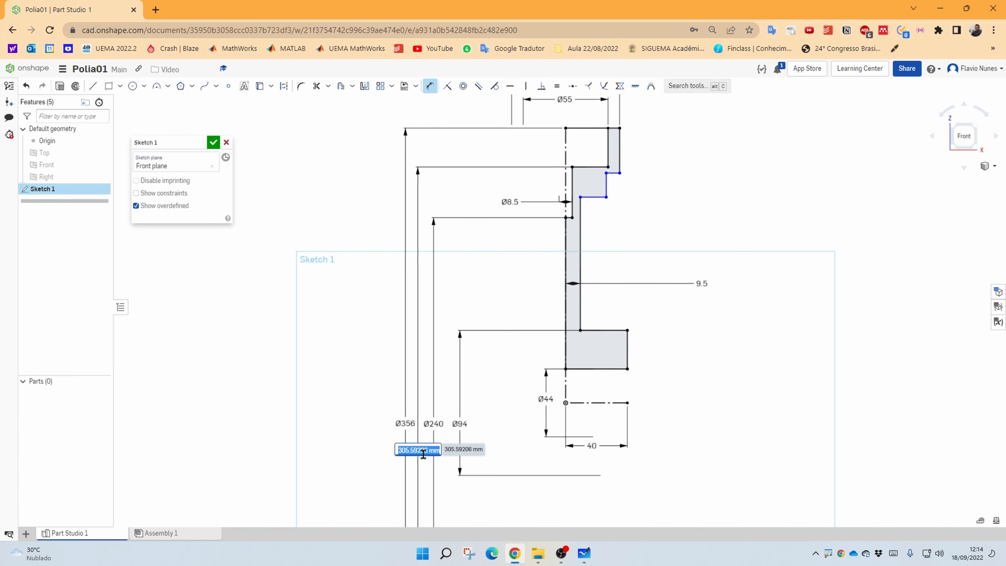
type("312-14")
key("Return")
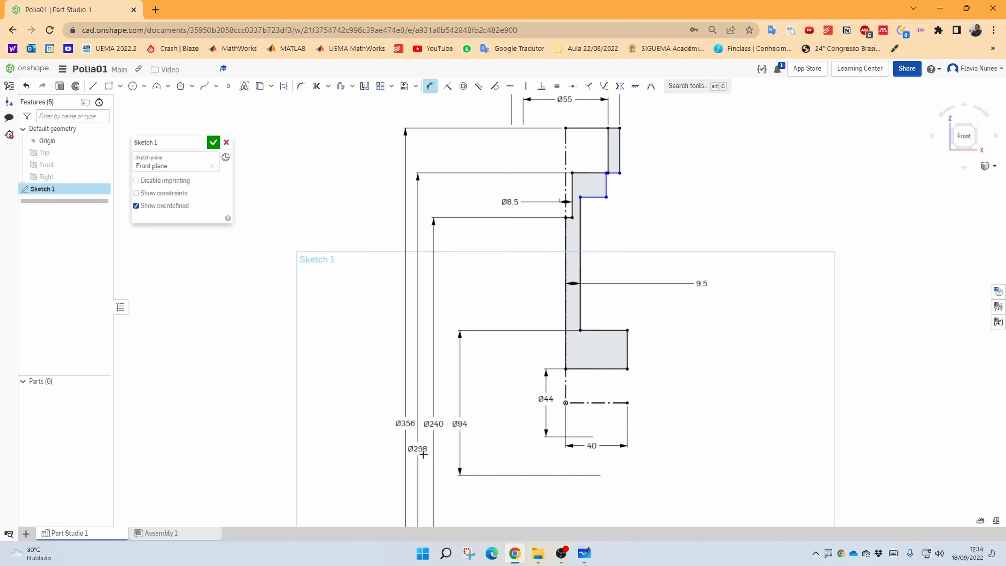
key("Escape")
Space out the large diameter dimensions beside the profile and lower the stepped underside below the rim
left_click_drag(404, 424, 370, 424)
left_click_drag(417, 448, 461, 418)
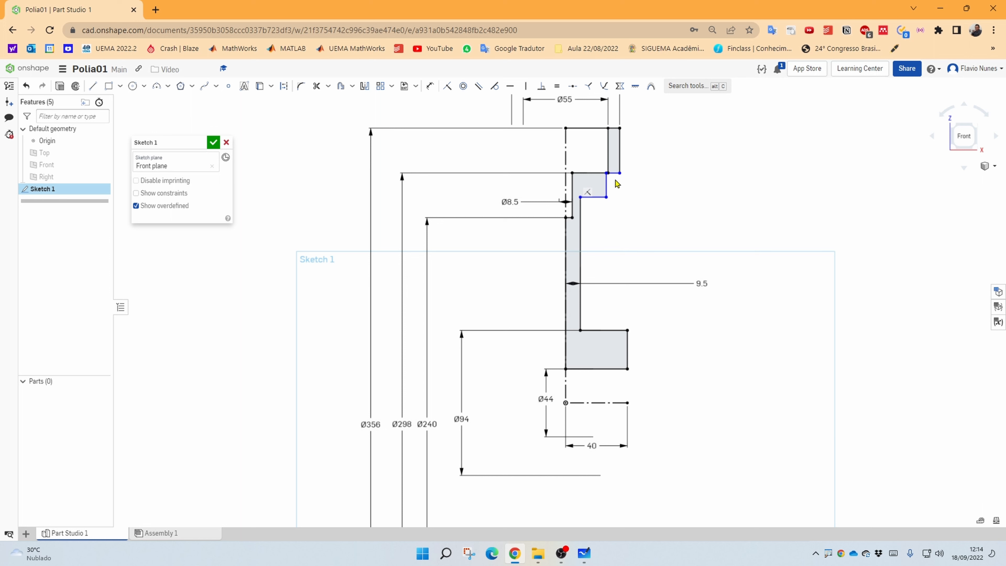
mouse_move(608, 177)
left_mouse_down()
mouse_move(619, 196)
mouse_move(612, 186)
left_mouse_up()
Switch to Microsoft Whiteboard, trace the groove's stepped underside and the rim's outer edge in red on the section view, and return to Onshape
key("alt+Tab")
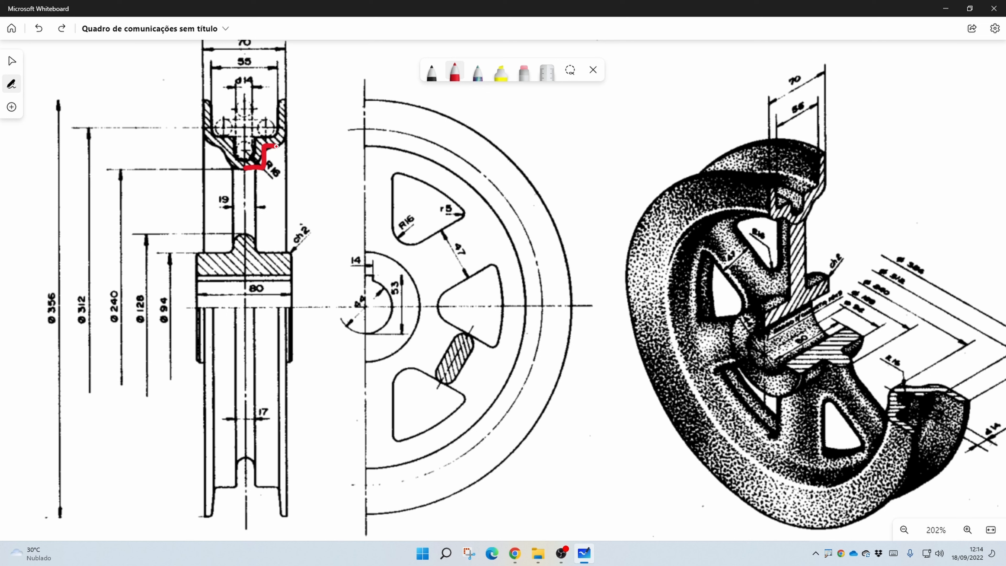
left_click_drag(286, 129, 287, 98)
key("alt+Tab")
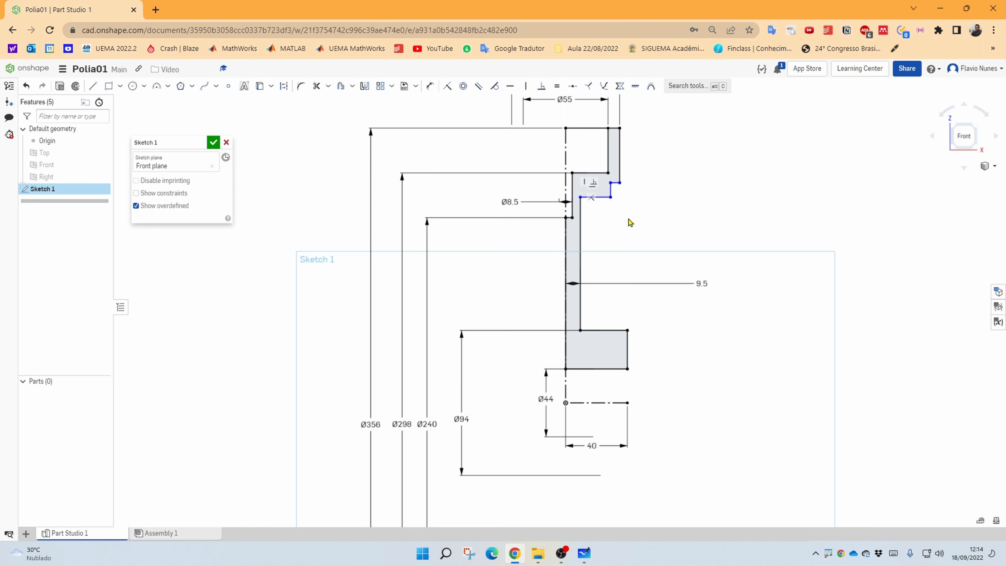
Delete the three line segments that form the stepped underside between the web and the rim's outer edge
left_click(599, 197)
key("Delete")
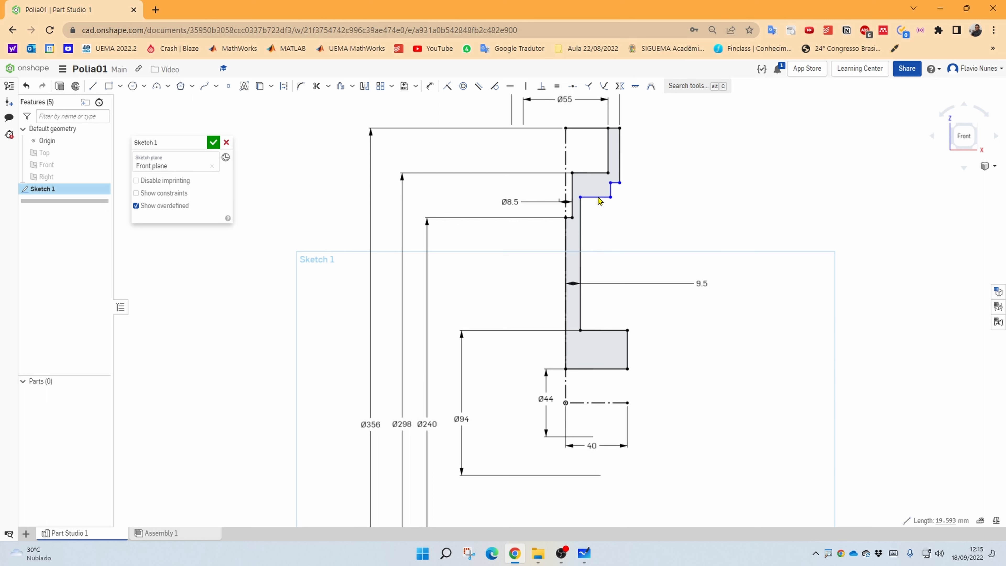
left_click(611, 189)
key("Delete")
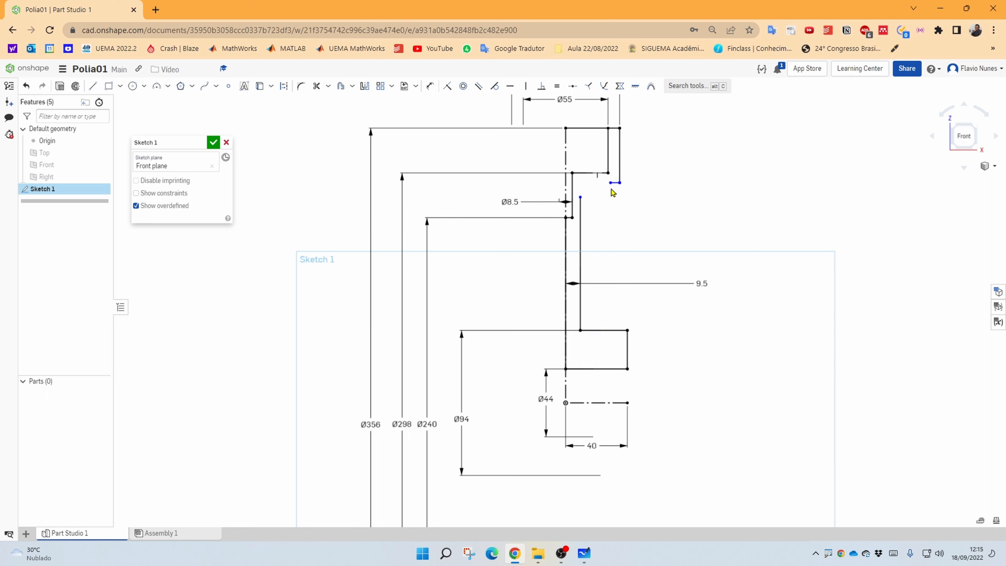
left_click(620, 183)
left_click(614, 188)
Extend the web's outer line upward and draw a horizontal line about 27.7 mm long from the rim's lower end past it
scroll(608, 185, "up", 5)
scroll(618, 191, "down", 4)
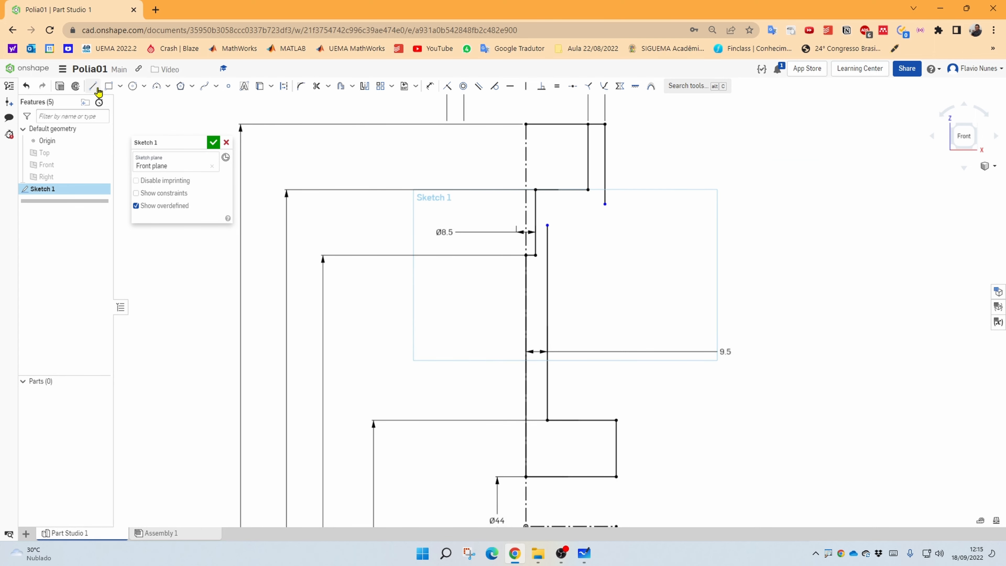
left_click_drag(549, 225, 550, 206)
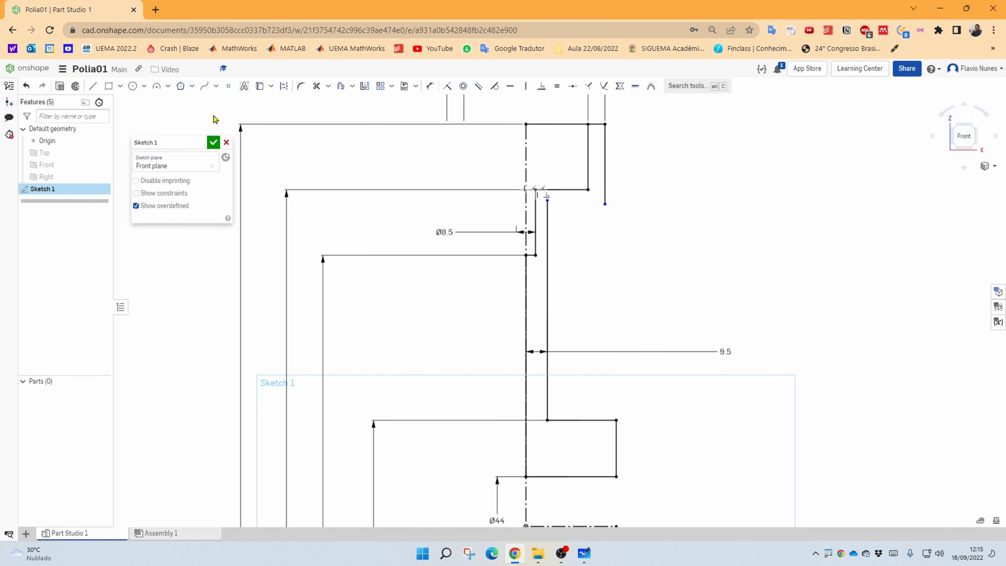
left_click(93, 86)
left_click(604, 204)
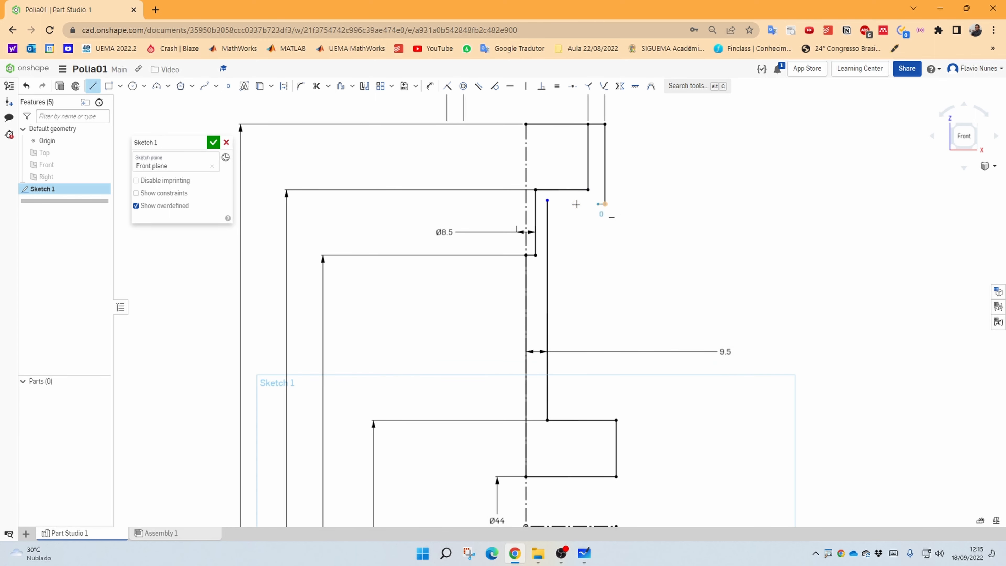
scroll(541, 207, "up", 3)
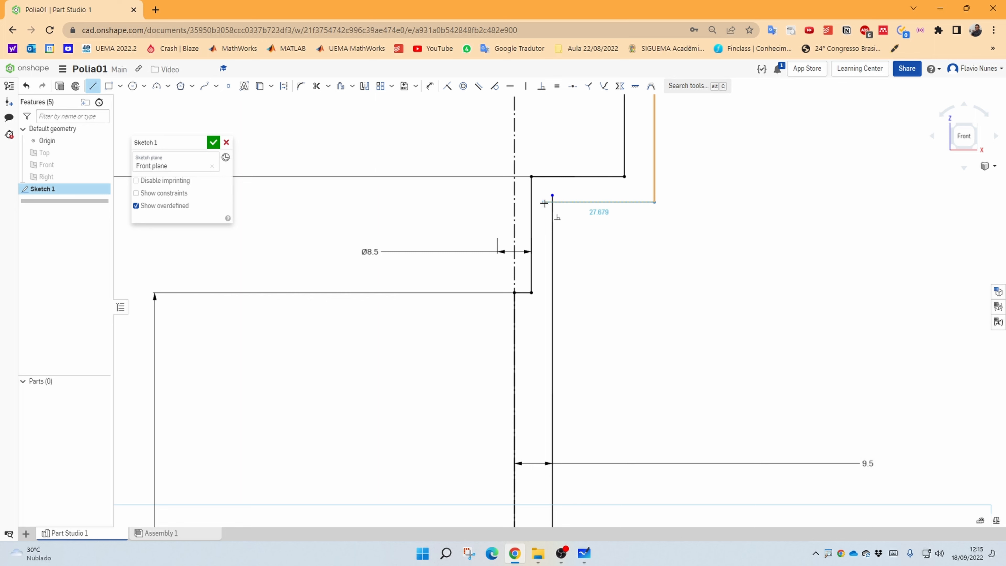
left_click(544, 203)
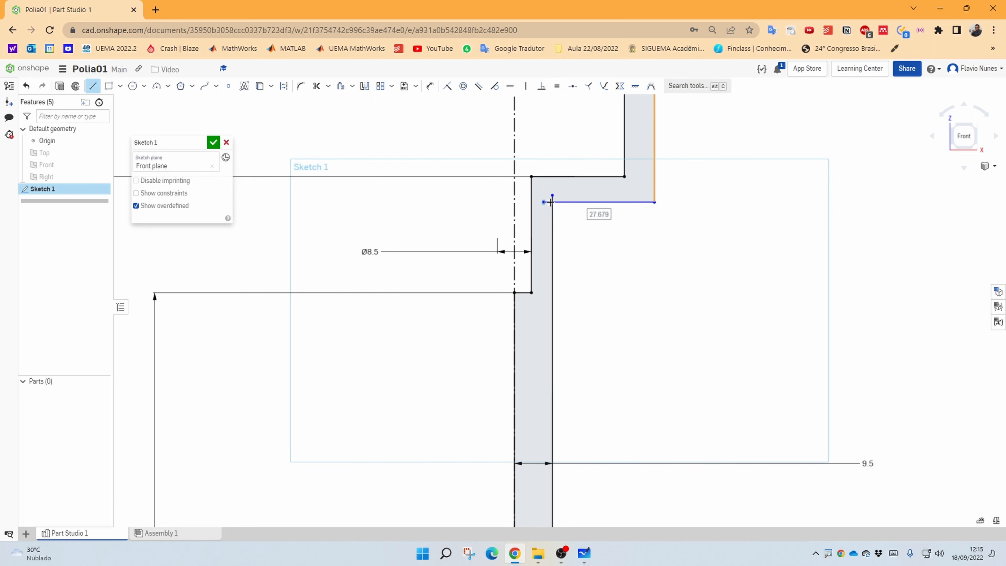
key("Escape")
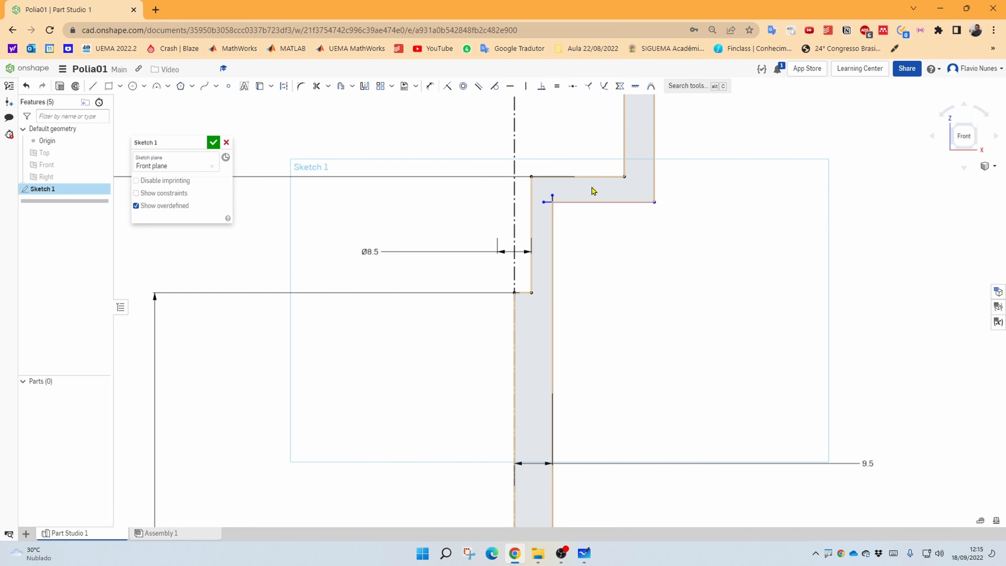
Trim the overhanging ends of the horizontal underside line and the web line at their intersection
left_click(316, 89)
scroll(543, 198, "up", 5)
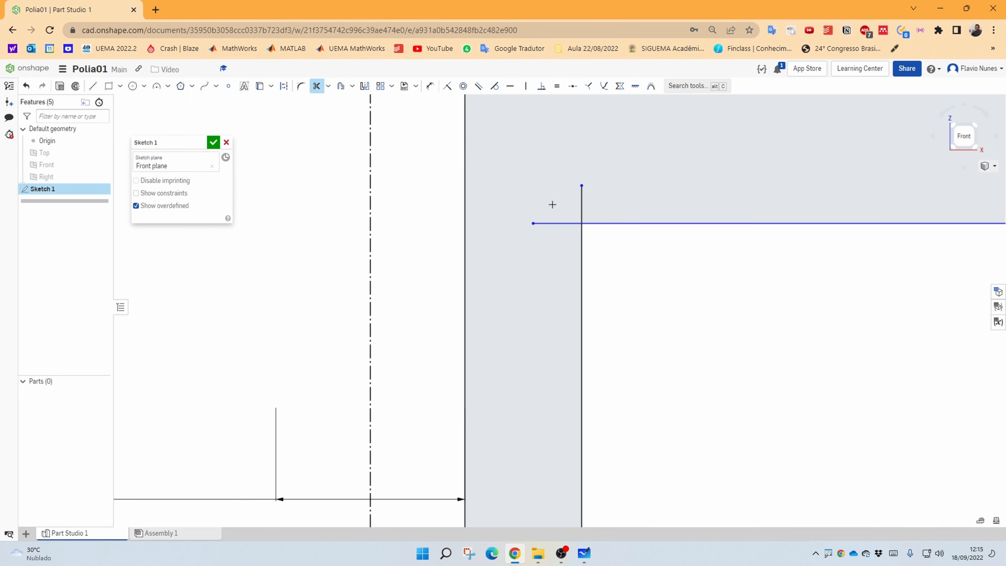
left_click(553, 224)
left_click(580, 205)
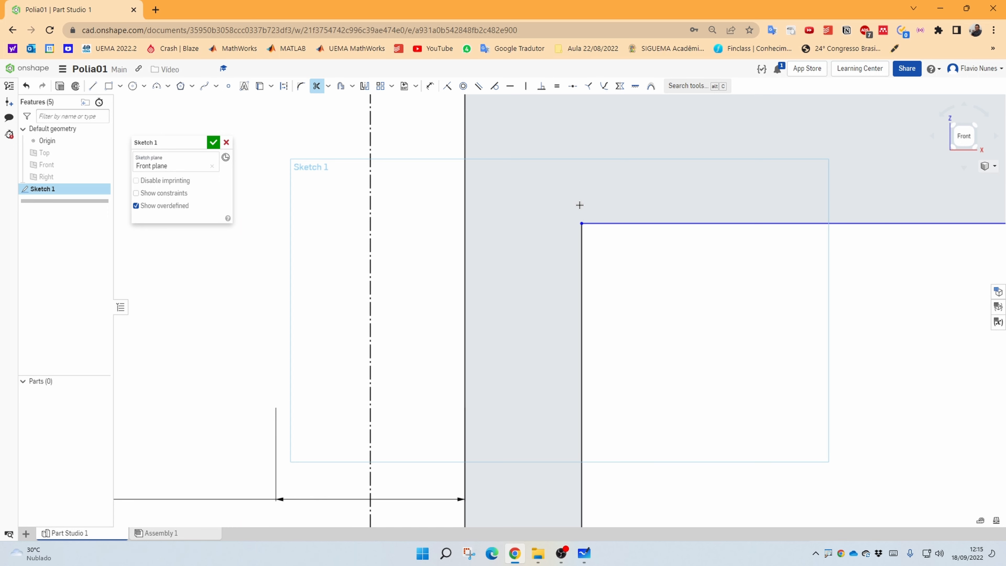
scroll(582, 214, "down", 8)
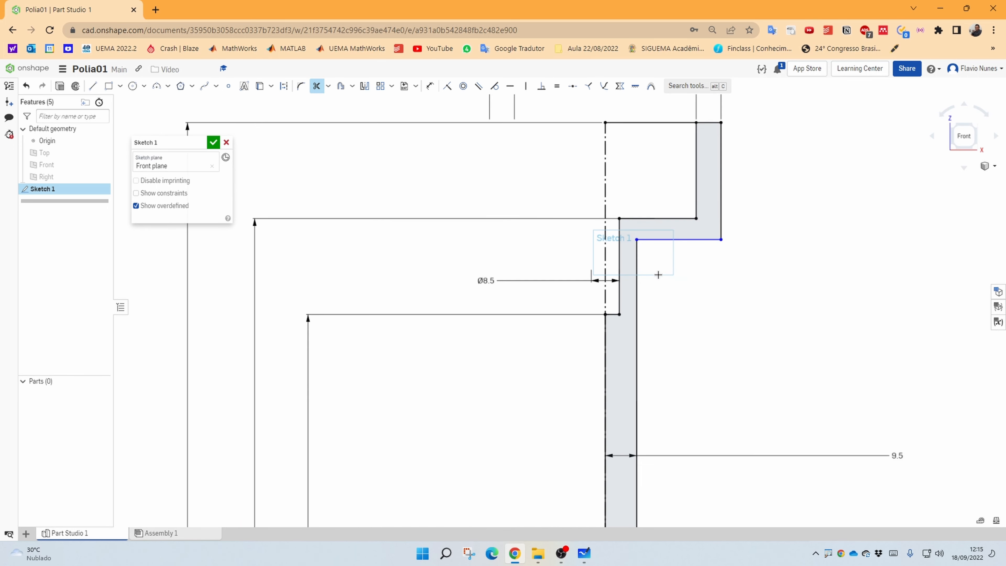
key("Escape")
Adjust the height of the horizontal underside line and leave it lower, thickening the section beneath the groove's ledge
mouse_move(637, 241)
left_mouse_down()
mouse_move(635, 272)
mouse_move(696, 241)
mouse_move(689, 237)
left_mouse_up()
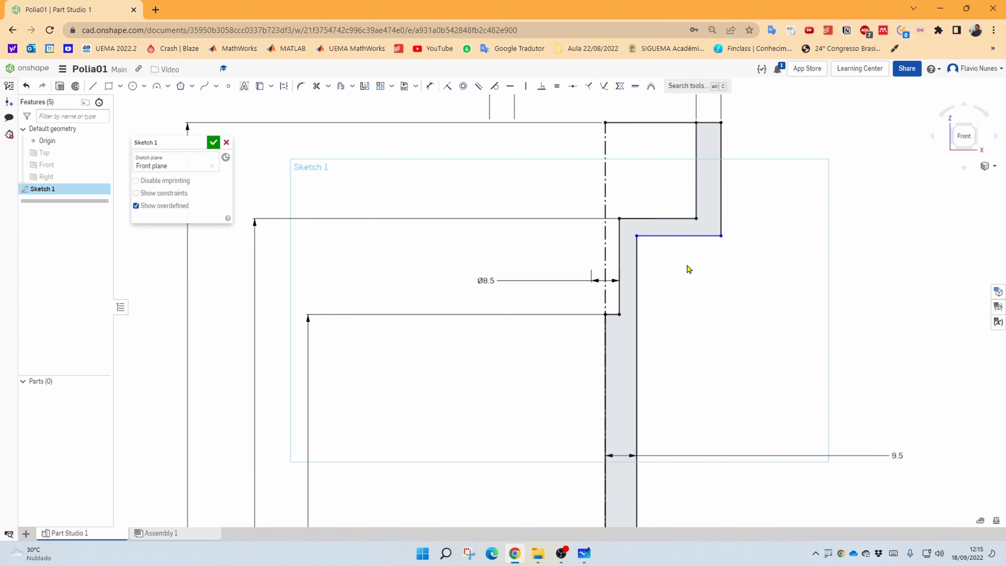
mouse_move(687, 270)
middle_mouse_down()
mouse_move(661, 295)
mouse_move(665, 248)
middle_mouse_up()
scroll(661, 295, "down", 4)
right_click_drag(669, 247, 687, 254)
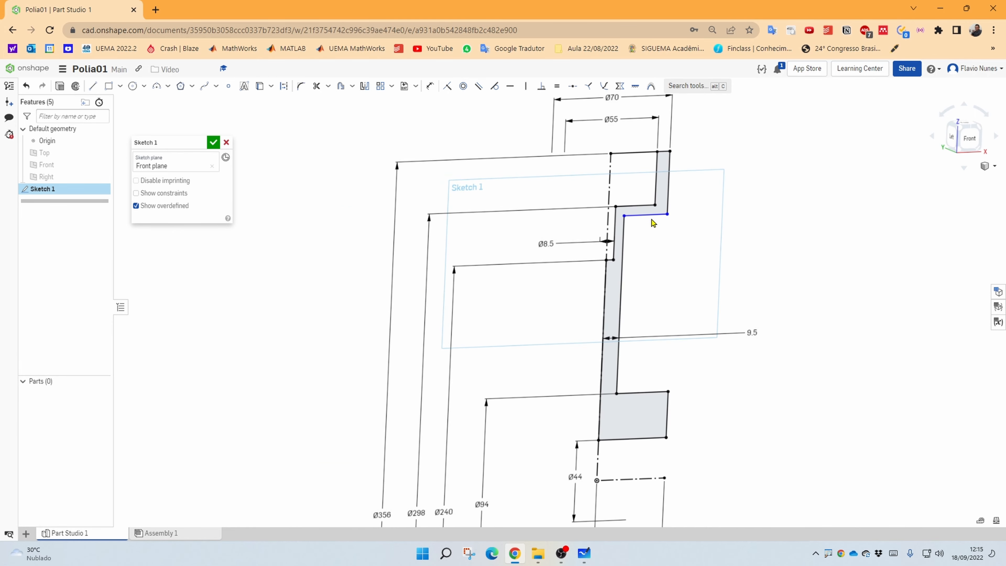
left_click_drag(647, 215, 647, 224)
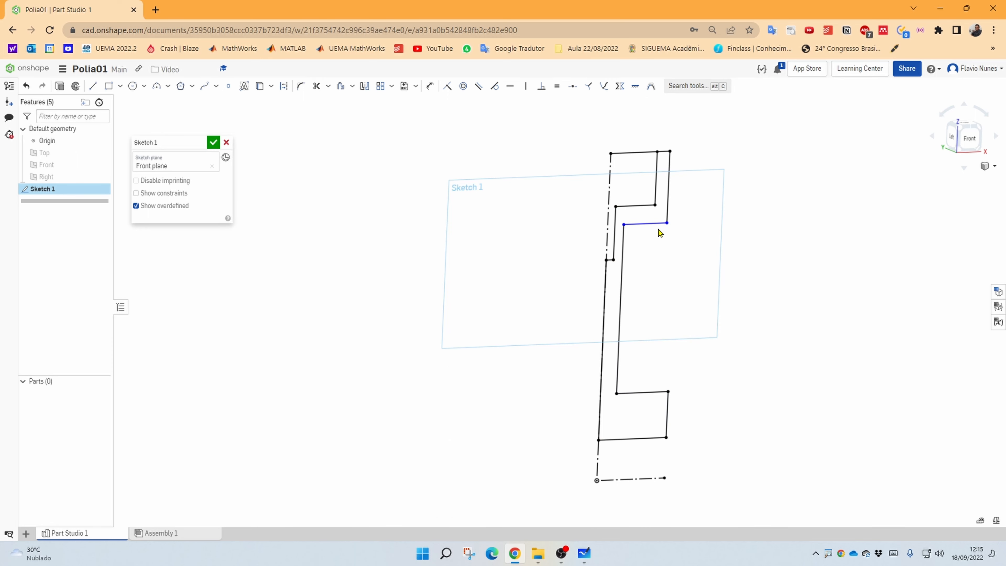
middle_click_drag(670, 246, 664, 235)
right_click_drag(665, 238, 663, 241)
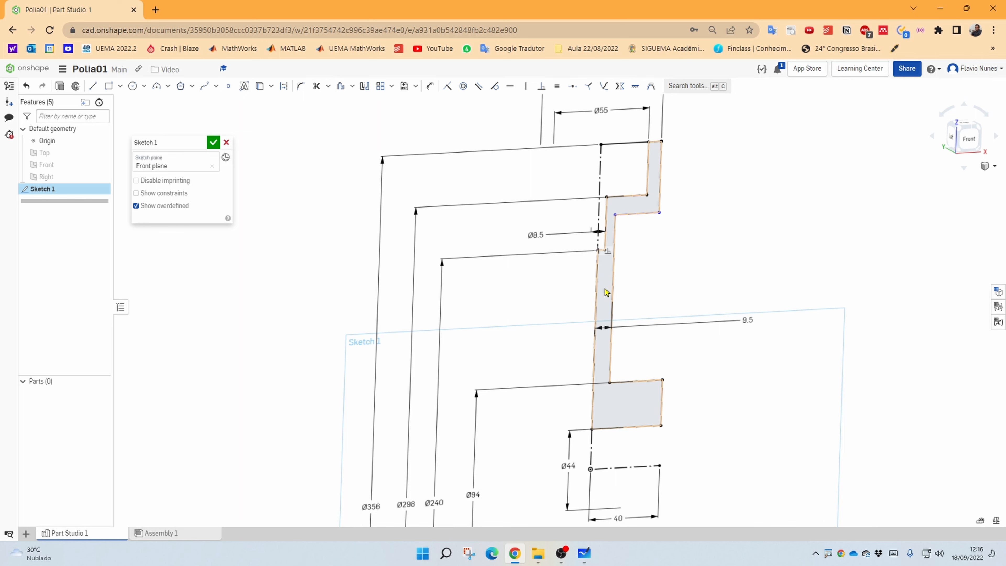
right_click_drag(697, 292, 699, 277)
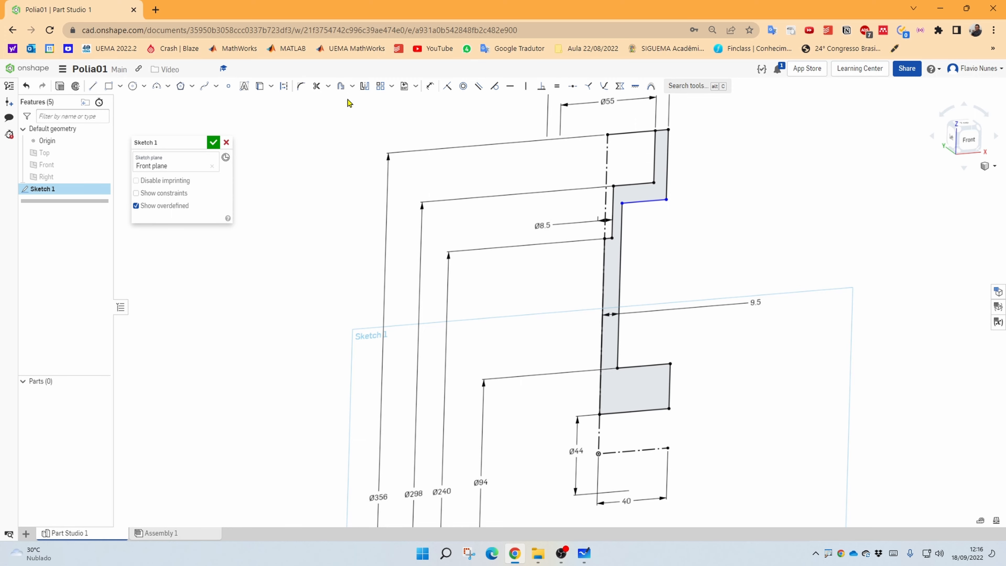
Try to mirror the rim's inner and outer edges, the ledge, the underside line and the channel's side about the vertical centreline
key("ctrl+1")
left_click(368, 88)
mouse_move(379, 92)
left_mouse_down()
mouse_move(341, 71)
mouse_move(352, 94)
left_mouse_up()
key("Escape")
left_click(367, 90)
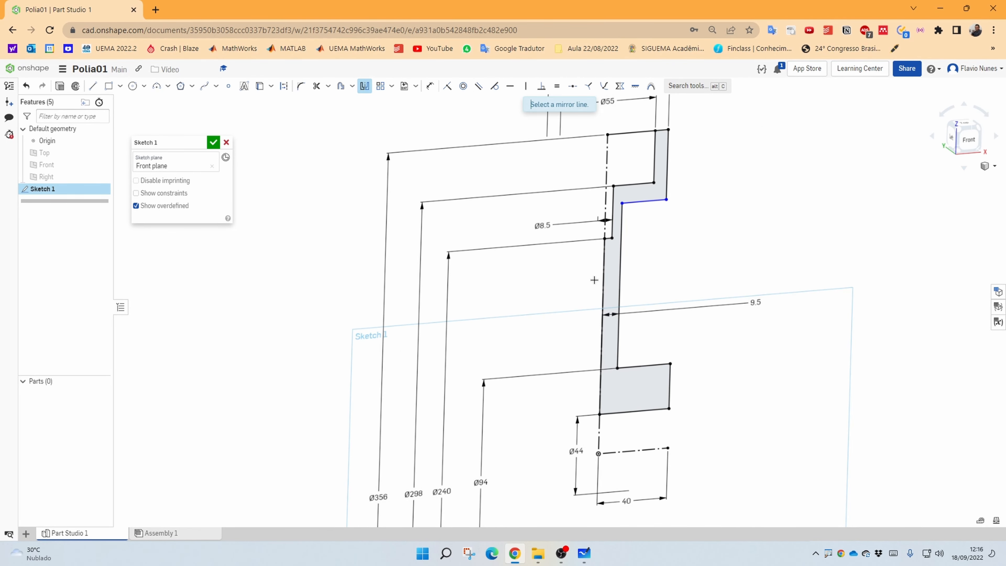
left_click(606, 206)
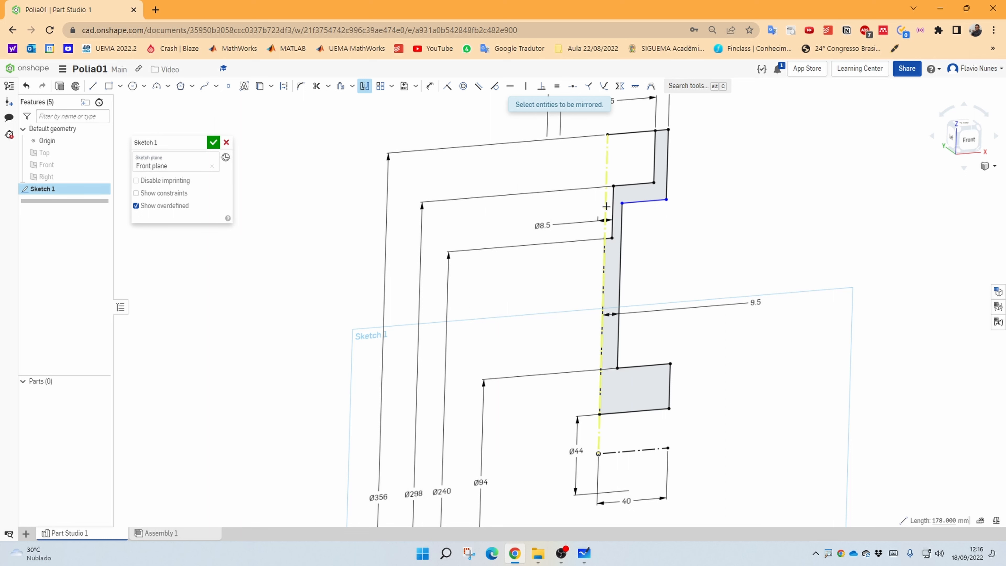
middle_click_drag(701, 210, 699, 229)
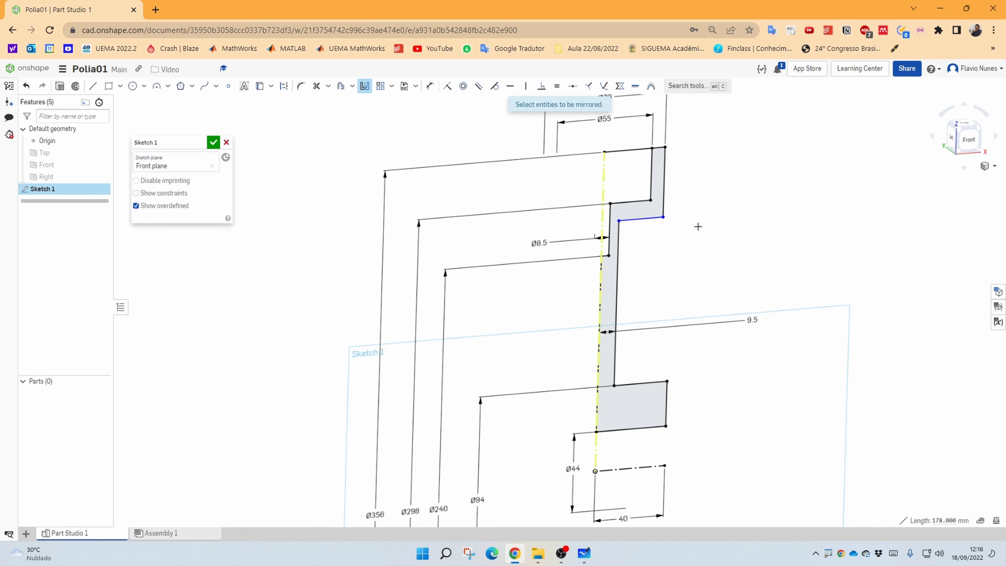
left_click(651, 170)
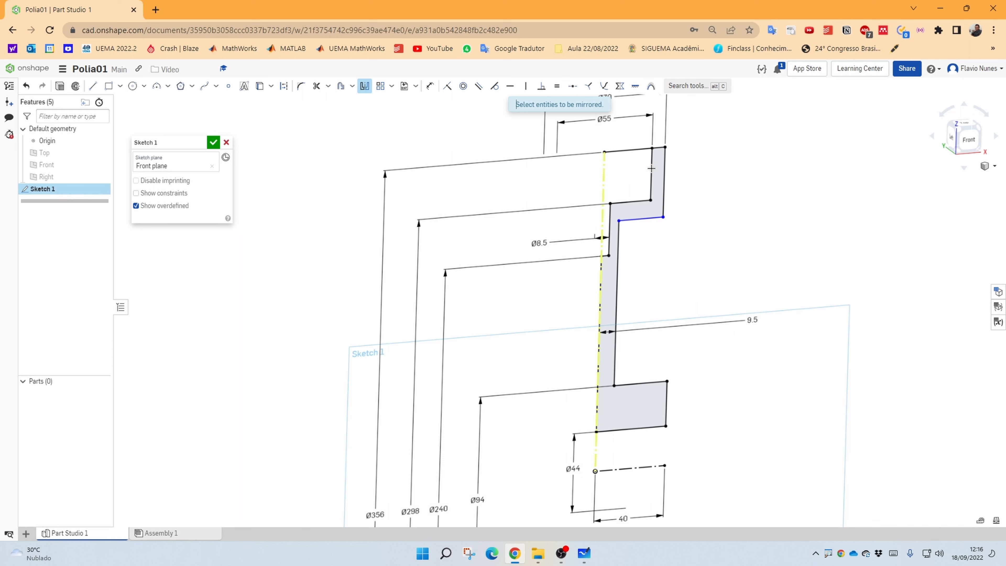
left_click(635, 203)
left_click(639, 219)
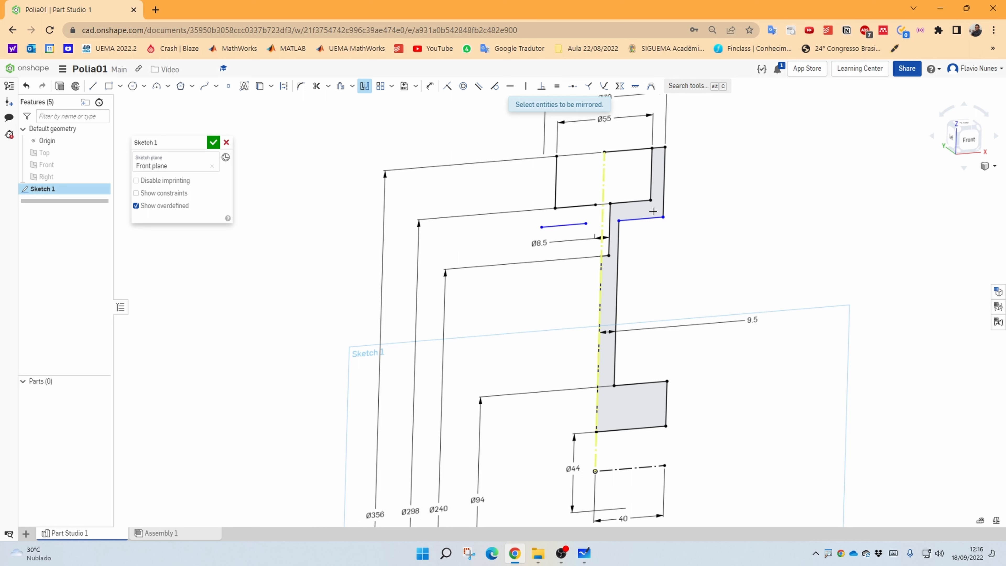
left_click(664, 202)
left_click(610, 218)
Try to mirror the channel's bottom line and the web's outer line about the same vertical centreline
scroll(606, 257, "up", 8)
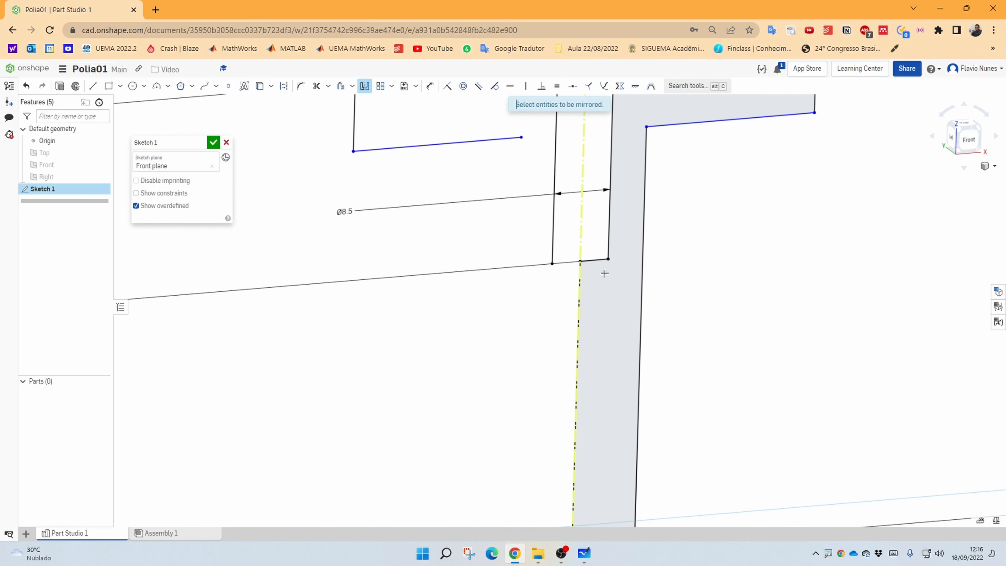
scroll(597, 260, "down", 5)
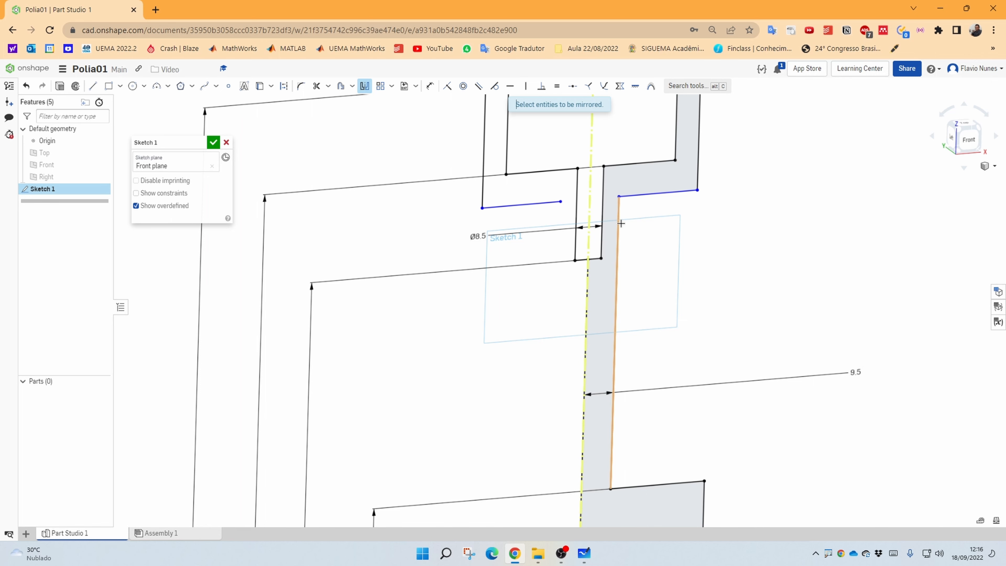
scroll(634, 228, "down", 3)
scroll(648, 234, "down", 3)
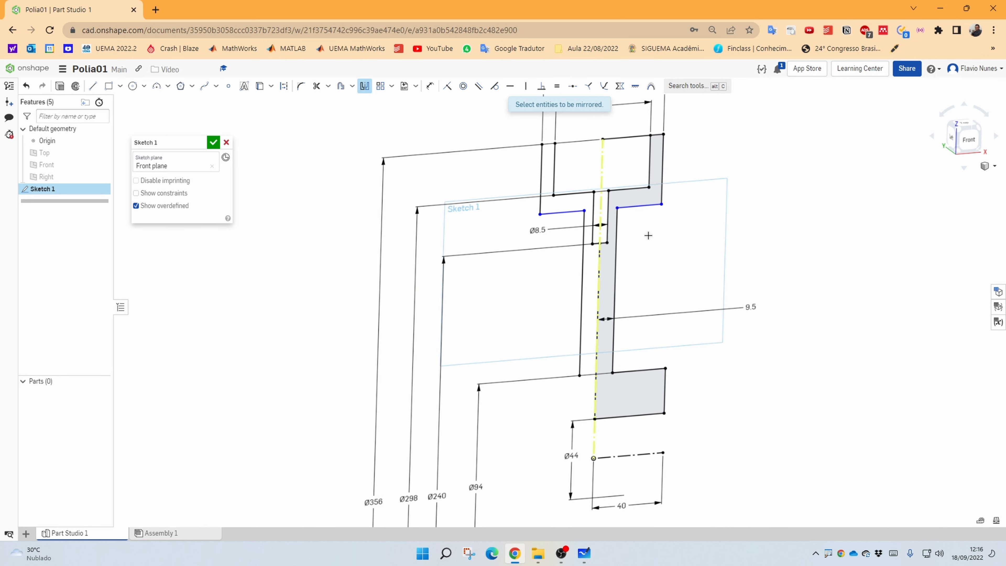
key("Escape")
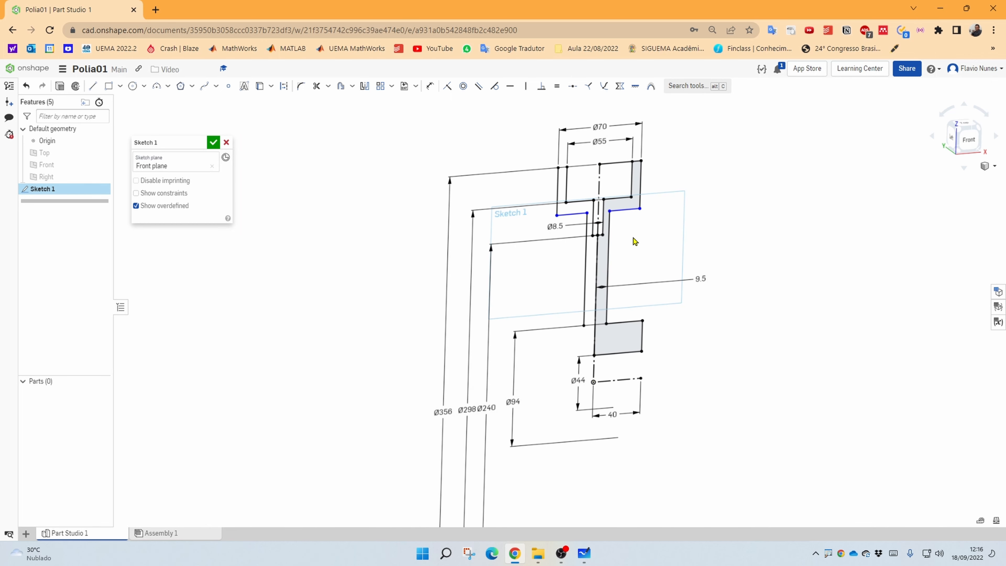
Undo all the mirrored copies of the profile lines so only the original half-section is left
key("ctrl+z")
key("ctrl+z")
key("ctrl+z")
key("ctrl+z")
key("ctrl+z")
key("ctrl+z")
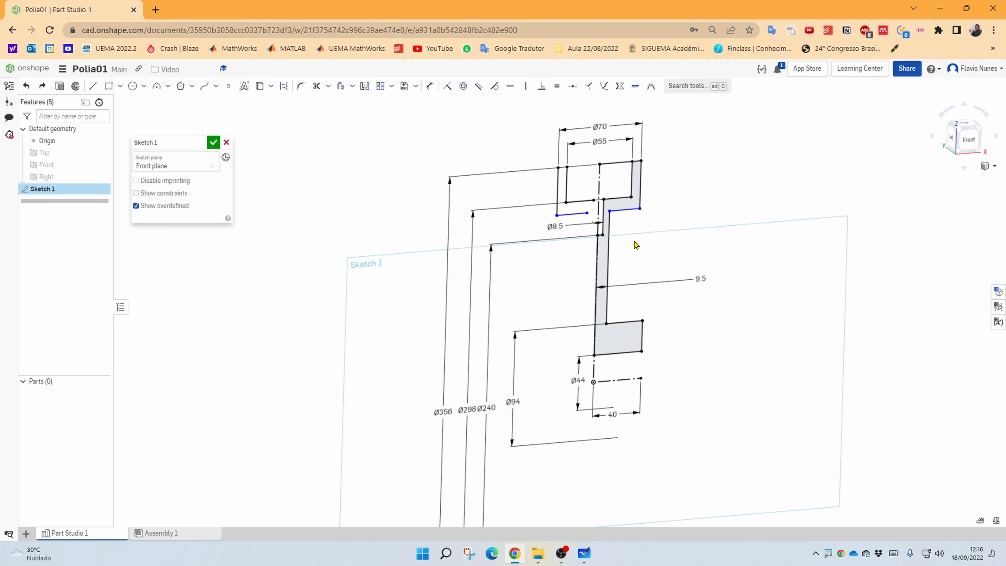
key("ctrl+z")
scroll(636, 236, "up", 3)
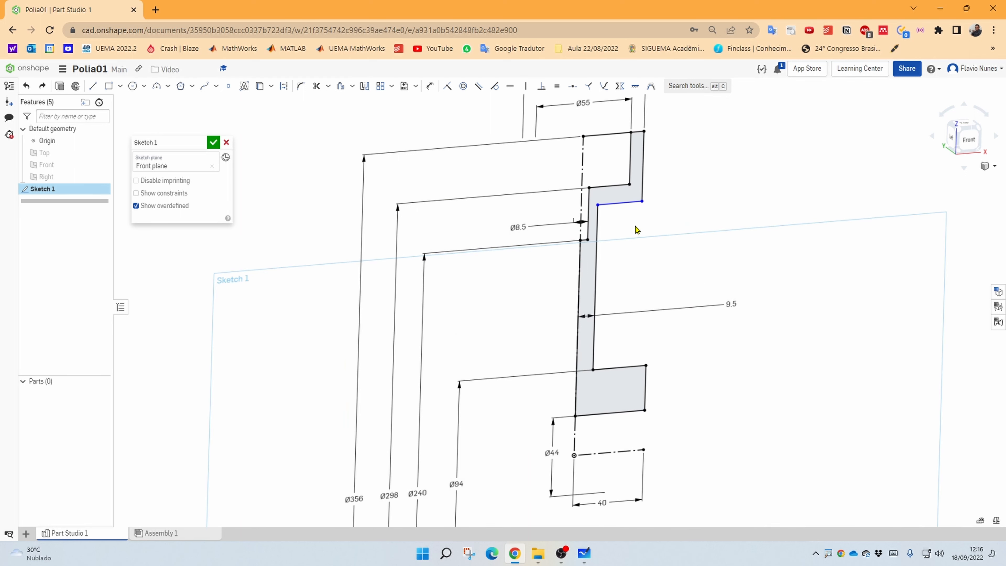
Trim the top horizontal line between the vertical centreline and the rim, and lower the rim's underside line slightly
middle_click_drag(643, 227, 642, 227)
right_click_drag(642, 228, 640, 234)
mouse_move(640, 233)
middle_mouse_down()
mouse_move(644, 220)
mouse_move(635, 247)
middle_mouse_up()
right_click_drag(635, 247, 640, 237)
middle_click_drag(641, 240, 639, 254)
left_click(316, 86)
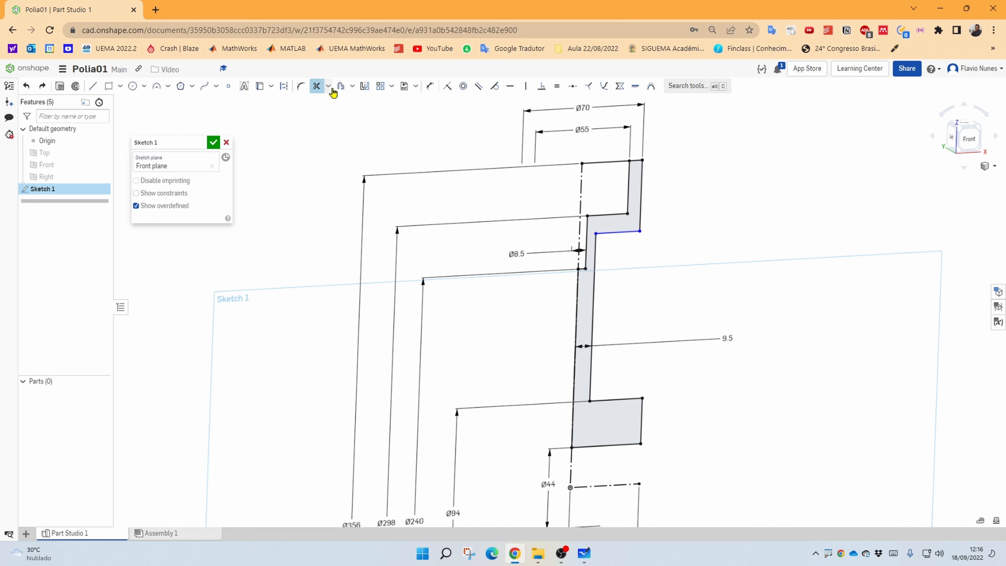
left_click(612, 164)
right_click_drag(609, 186, 611, 189)
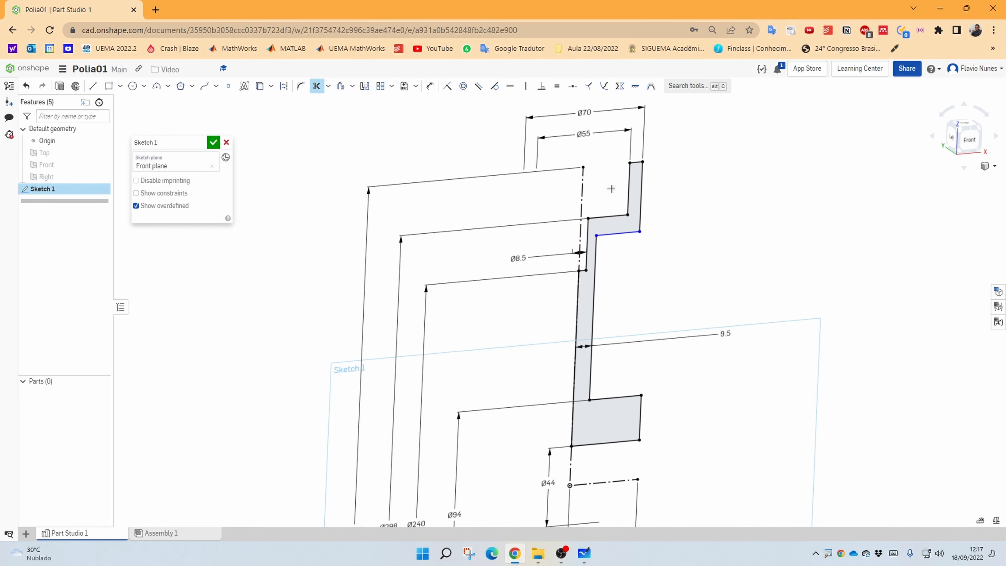
middle_click_drag(639, 252, 626, 215)
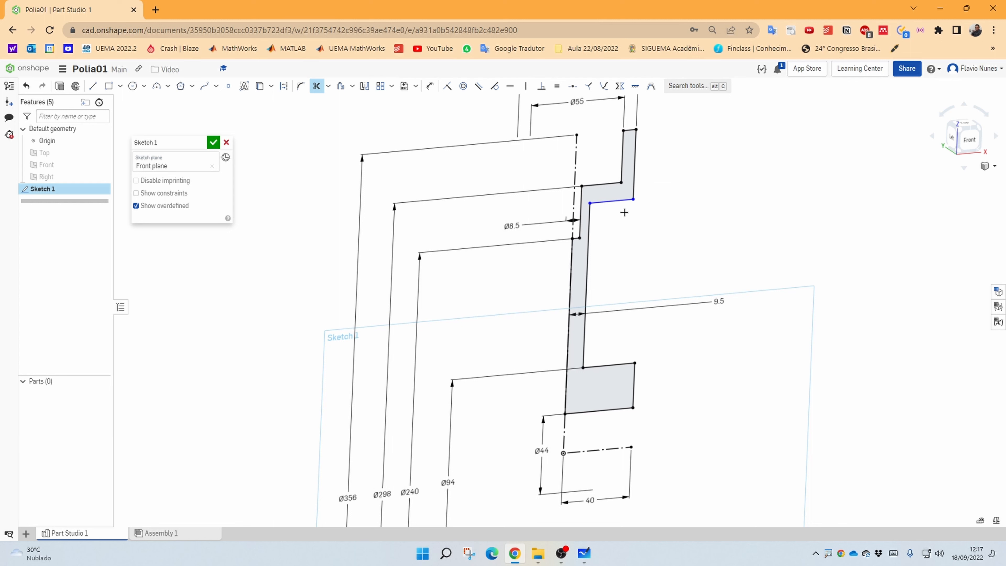
key("Escape")
left_click_drag(589, 214, 590, 208)
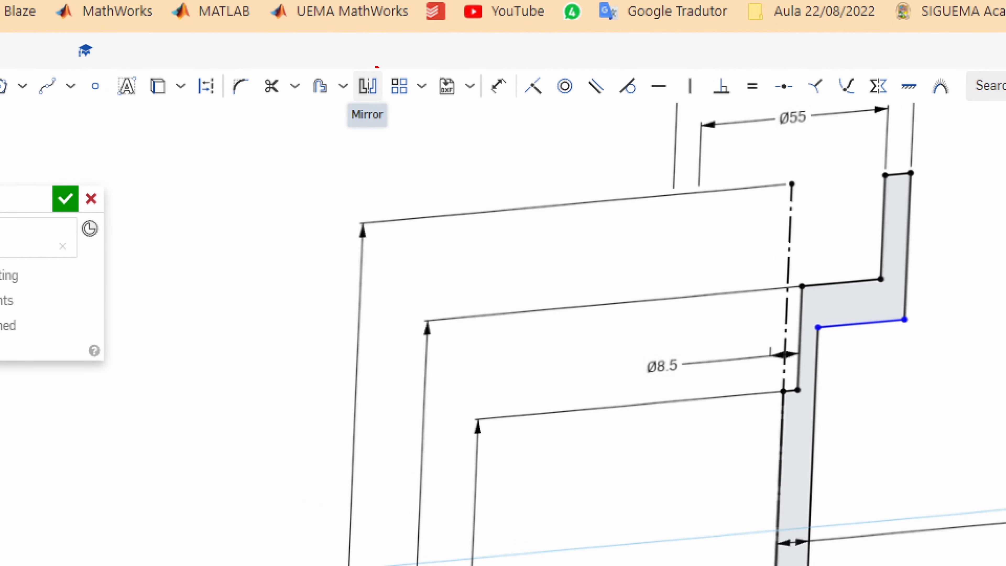
Try to mirror only the rim's lines about the vertical centreline, and undo the mirrored copies
left_click(367, 85)
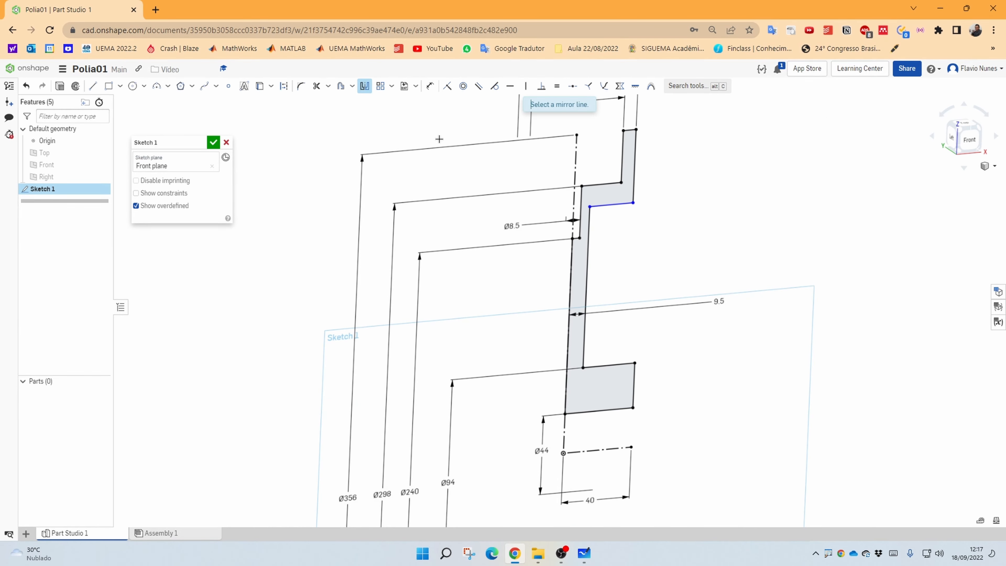
left_click(574, 175)
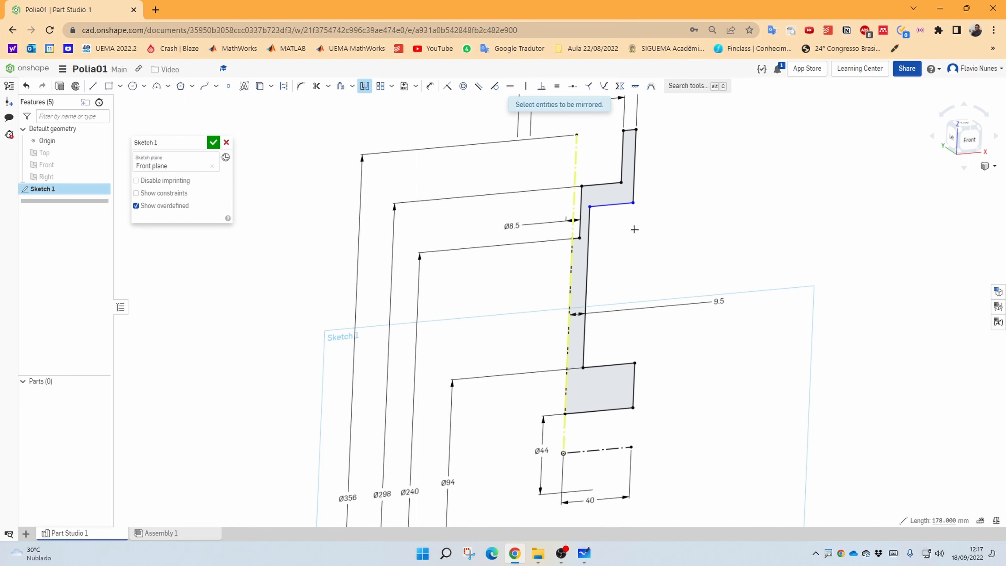
middle_click_drag(635, 229, 643, 236)
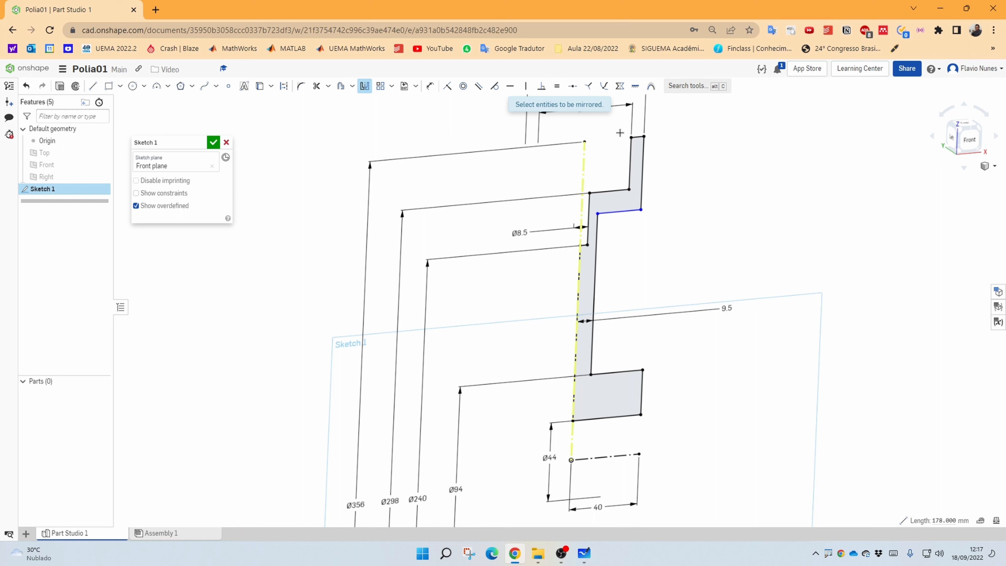
left_click_drag(610, 121, 689, 238)
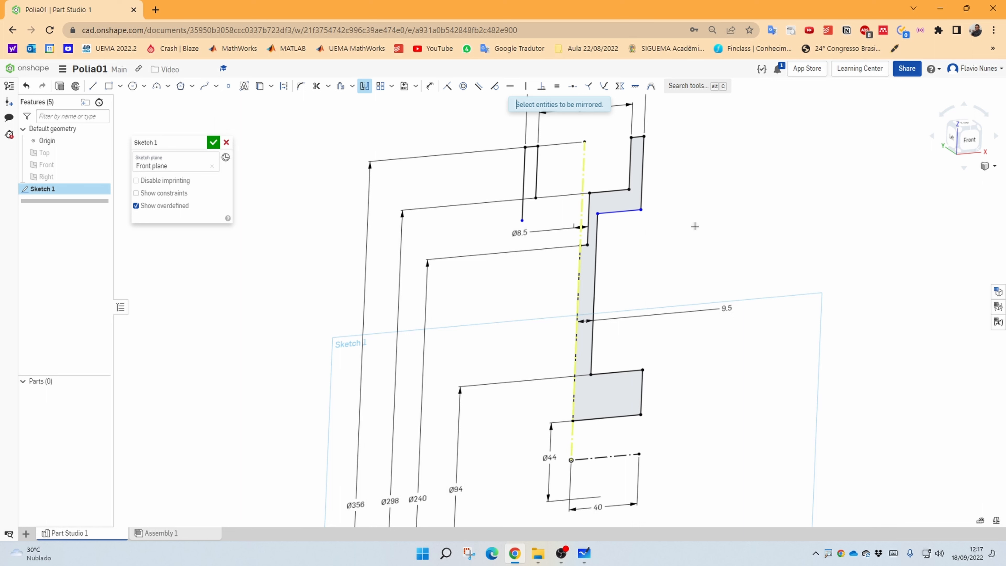
key("ctrl+z")
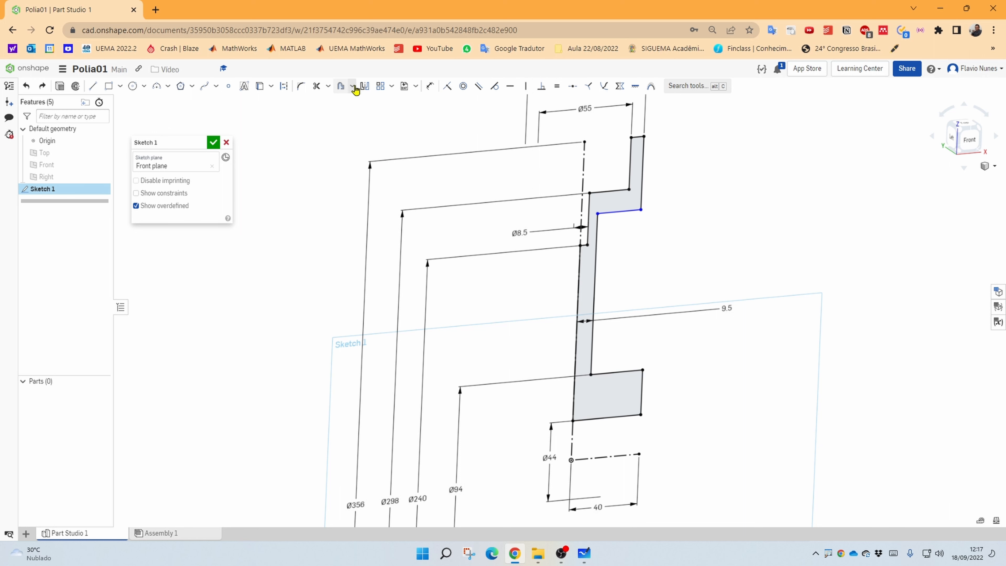
Mirror the whole half-section, from the rim down to the hub, about the vertical centreline
left_click(364, 86)
left_click(584, 163)
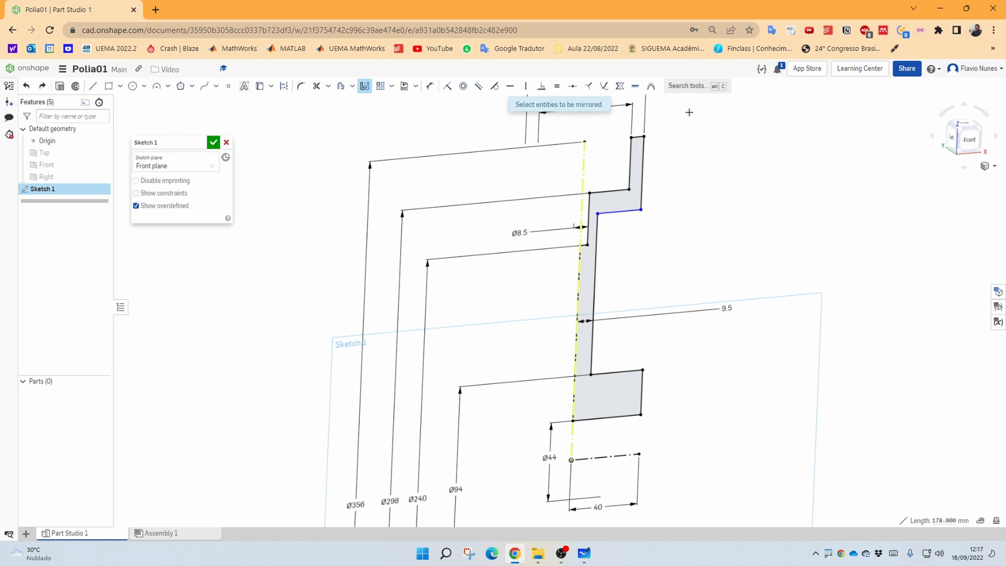
left_click_drag(688, 117, 585, 438)
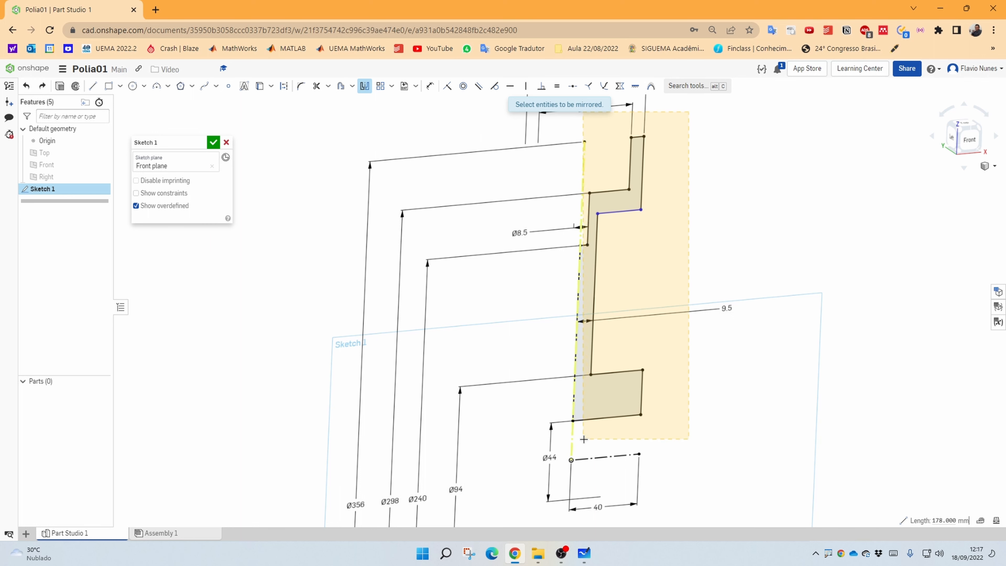
left_click_drag(584, 439, 586, 440)
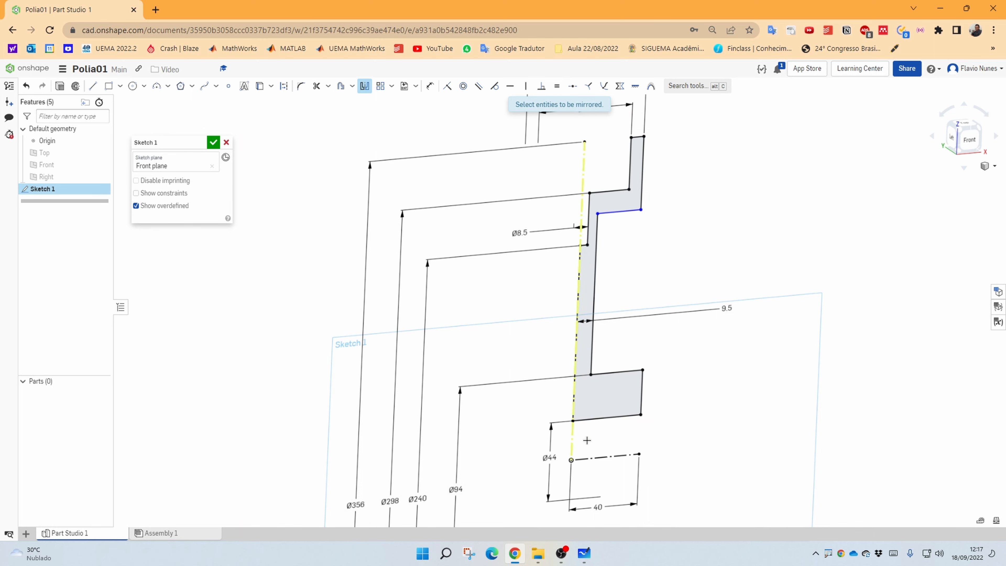
mouse_move(637, 389)
right_mouse_down()
mouse_move(616, 321)
mouse_move(624, 310)
mouse_move(613, 319)
mouse_move(636, 299)
mouse_move(600, 349)
mouse_move(821, 259)
right_mouse_up()
key("Escape")
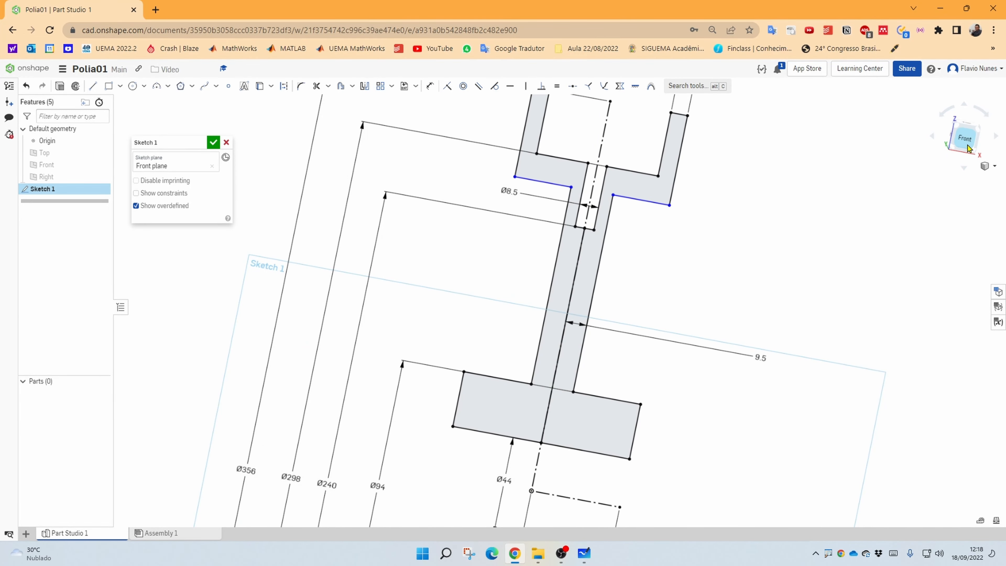
Try a web half-thickness of 10 mm to test the mirrored profile, and undo the change
left_click(966, 138)
scroll(621, 202, "up", 3)
mouse_move(621, 205)
right_mouse_down()
mouse_move(602, 227)
mouse_move(629, 233)
mouse_move(627, 246)
right_mouse_up()
middle_click_drag(626, 242, 555, 303)
scroll(557, 293, "down", 1)
left_click_drag(535, 129, 539, 144)
left_click_drag(535, 109, 538, 119)
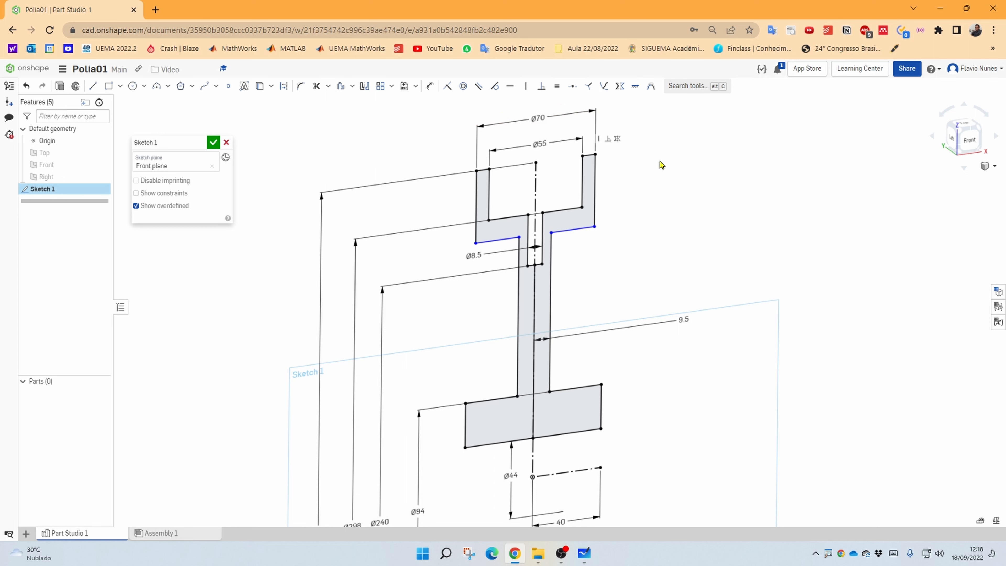
double_click(681, 319)
left_click(687, 320)
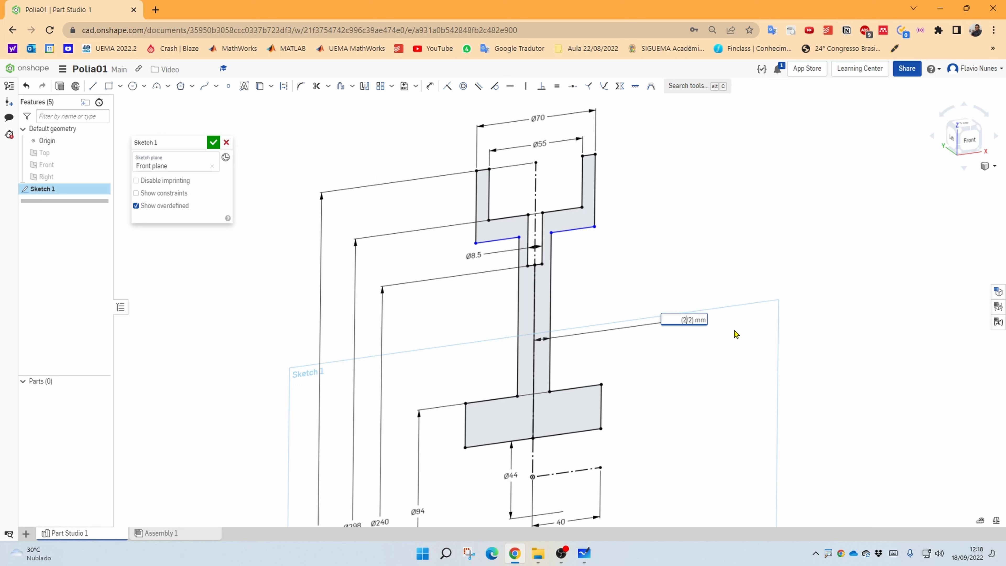
key("Return")
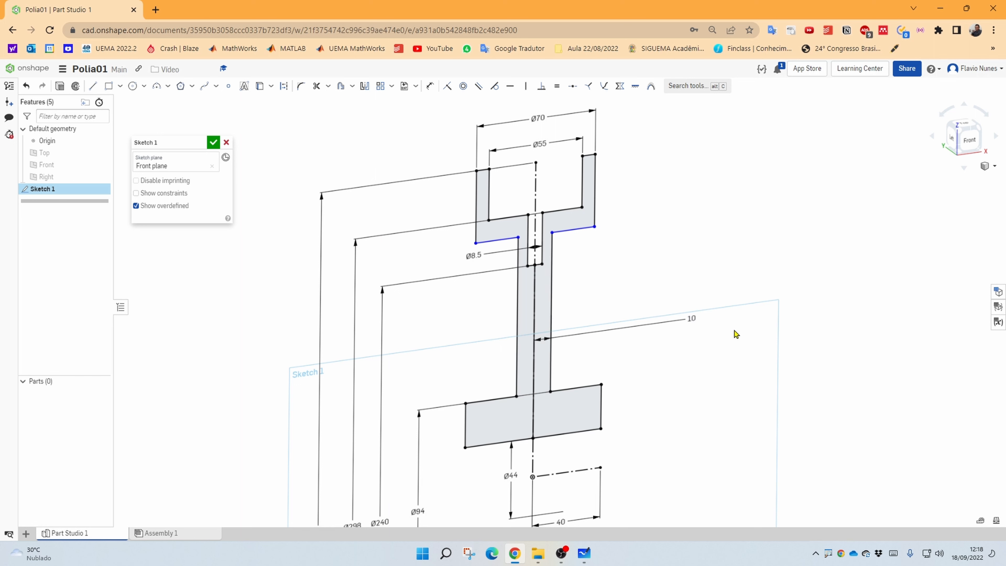
key("ctrl+z")
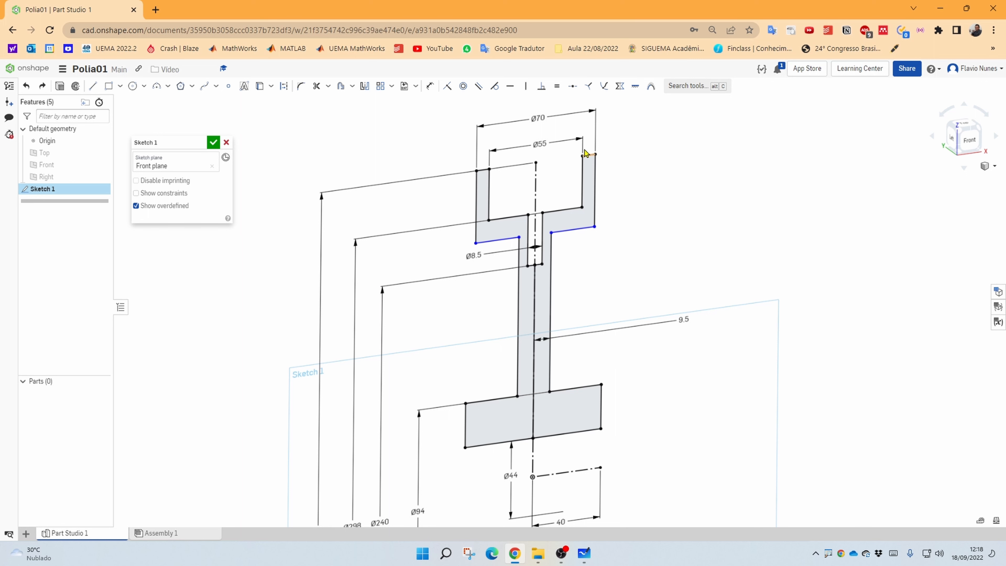
Try a width of 30 mm for the groove between the rim's inner edges, and undo the change
double_click(543, 139)
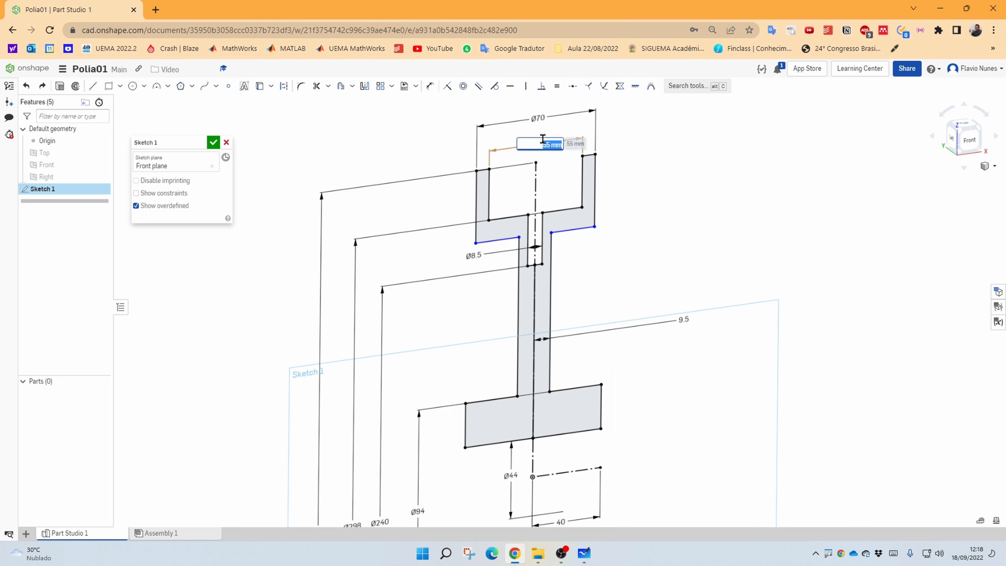
key("Return")
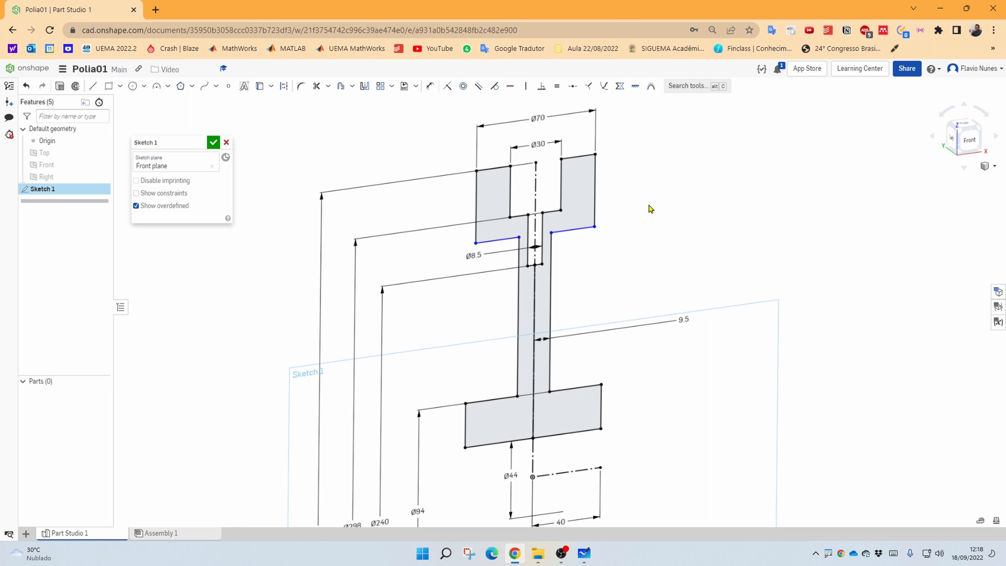
key("ctrl+z")
Try overall rim widths of 75, 60 and 50 mm, and undo these width changes
double_click(538, 118)
type("75")
key("Return")
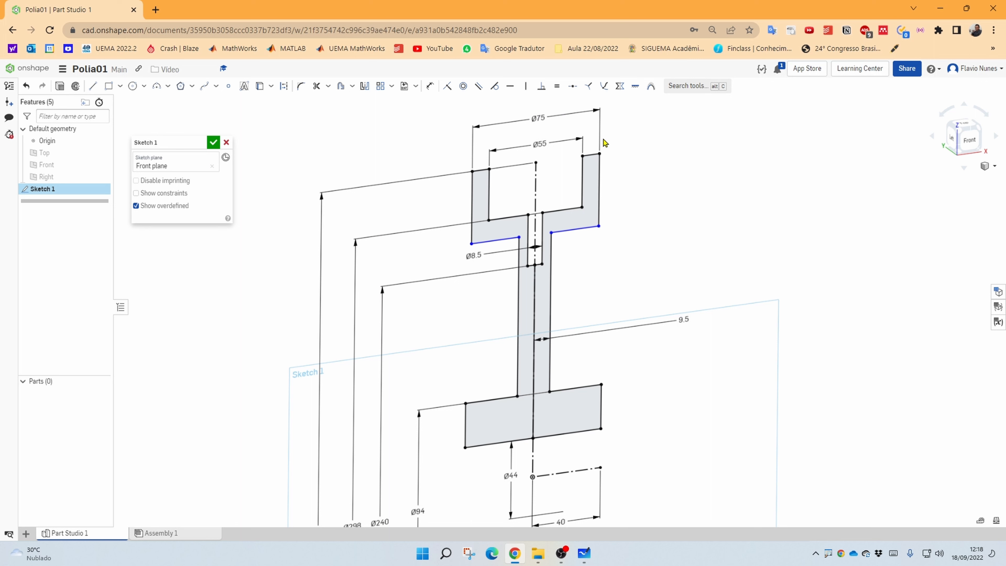
double_click(538, 116)
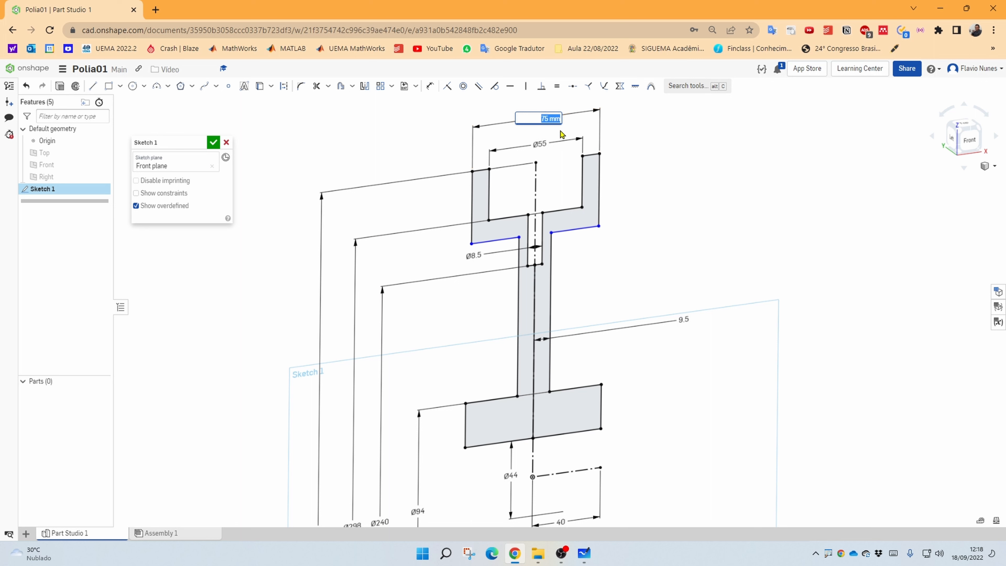
type("60")
key("Return")
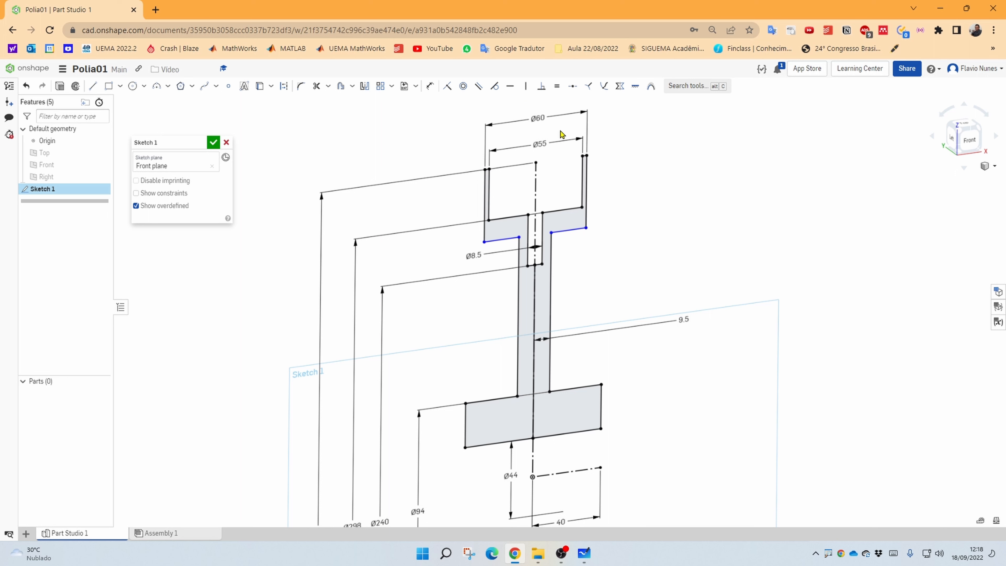
double_click(546, 118)
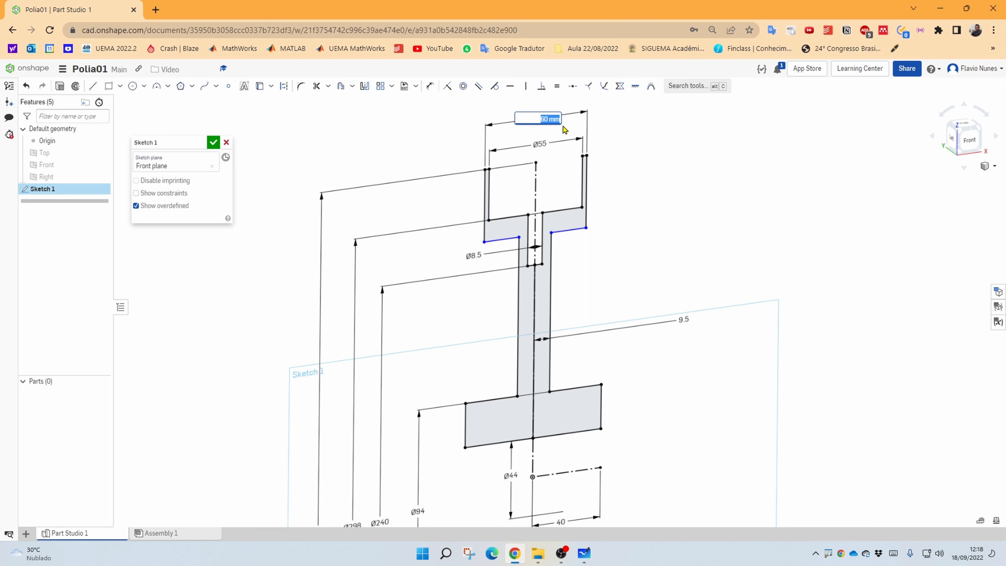
type("50")
key("Return")
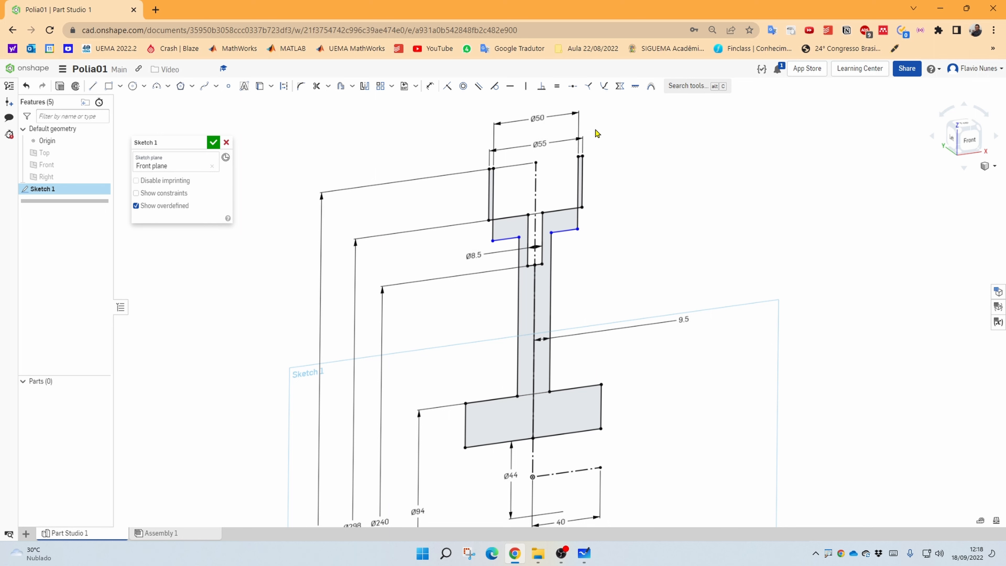
scroll(564, 180, "up", 5)
scroll(564, 180, "down", 8)
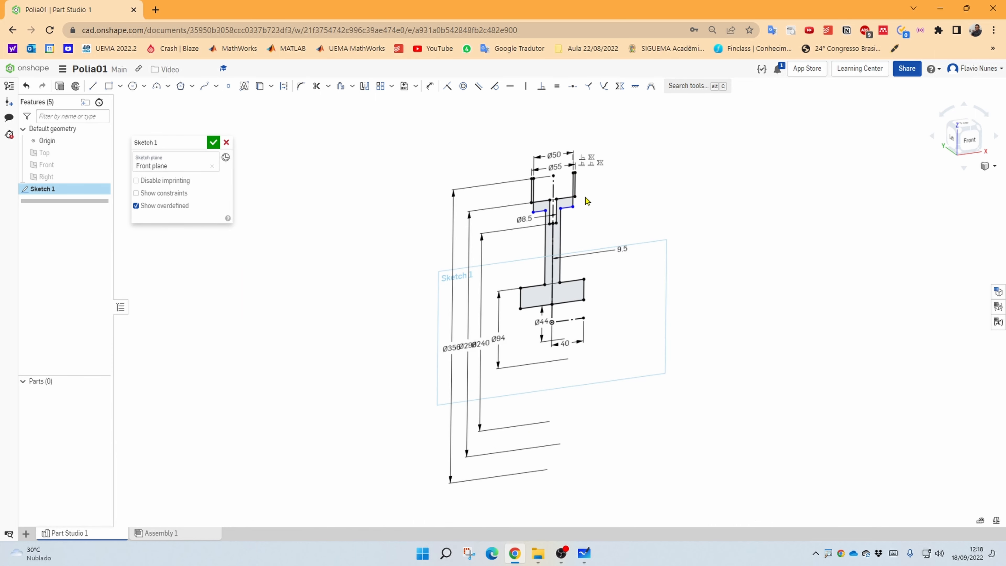
key("ctrl+z")
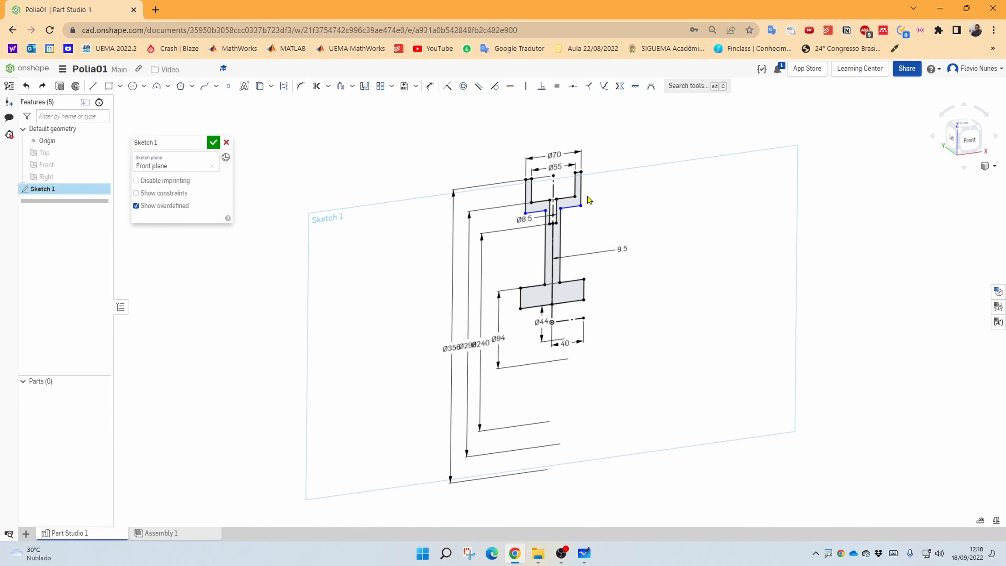
Accept and close the completed profile sketch
mouse_move(588, 196)
middle_mouse_down()
mouse_move(528, 171)
mouse_move(534, 200)
mouse_move(619, 252)
mouse_move(563, 248)
middle_mouse_up()
scroll(541, 184, "down", 1)
scroll(523, 198, "up", 5)
scroll(584, 251, "down", 5)
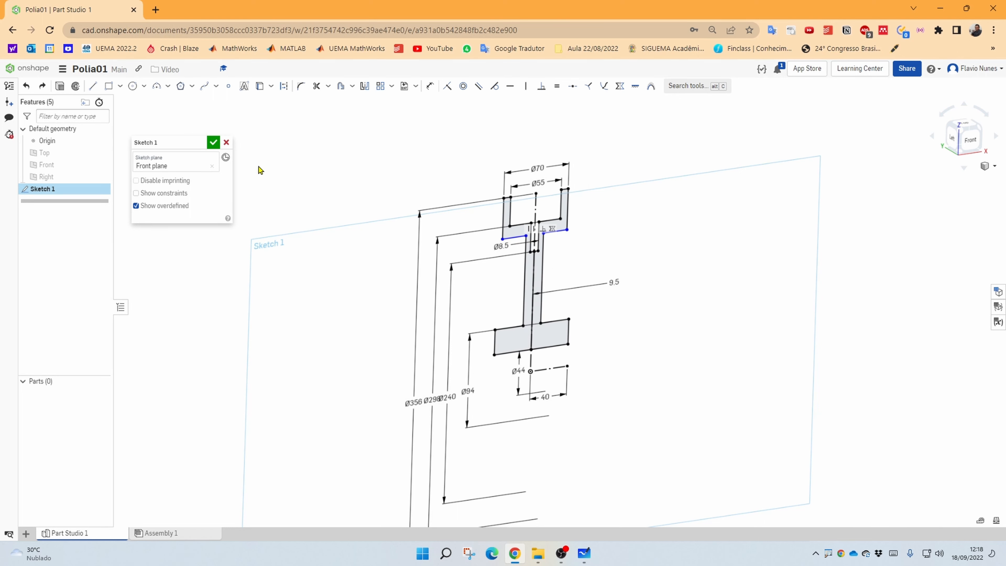
left_click(213, 144)
key("shift+1")
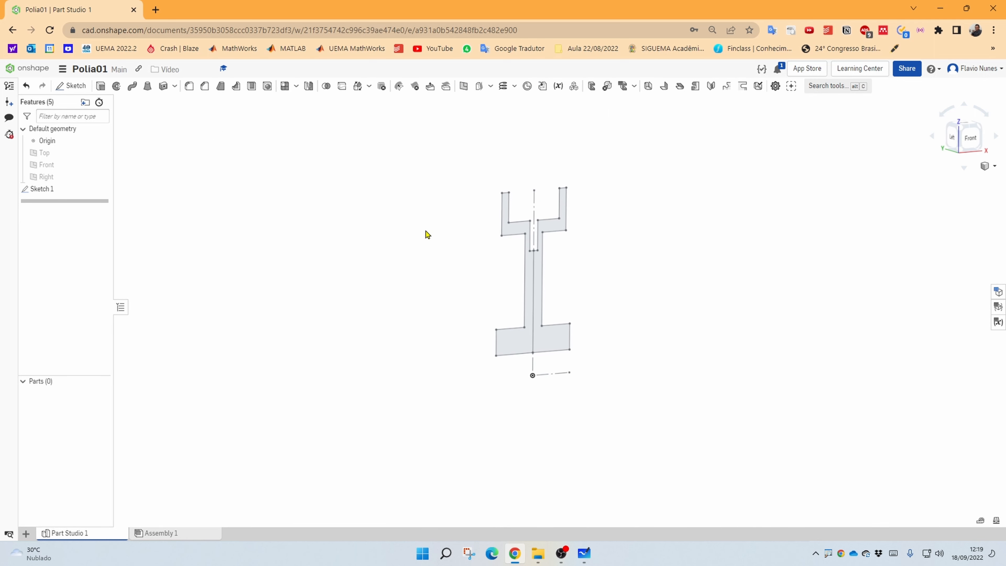
Start a new solid Revolve with both halves of the pulley profile as the regions to revolve
right_click_drag(426, 231, 432, 236)
middle_click_drag(431, 236, 378, 238)
mouse_move(377, 238)
right_mouse_down()
mouse_move(389, 241)
mouse_move(380, 241)
right_mouse_up()
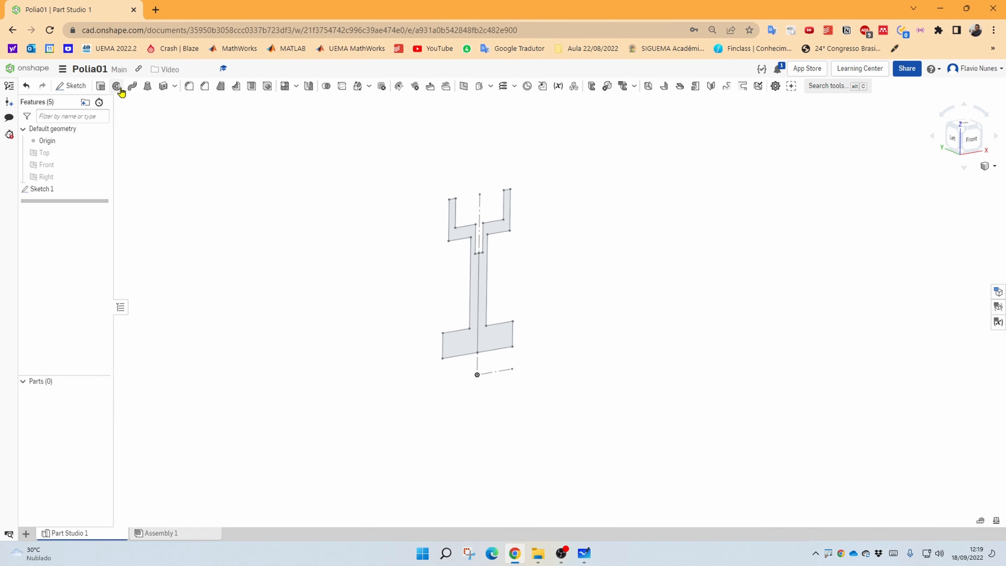
left_click(117, 88)
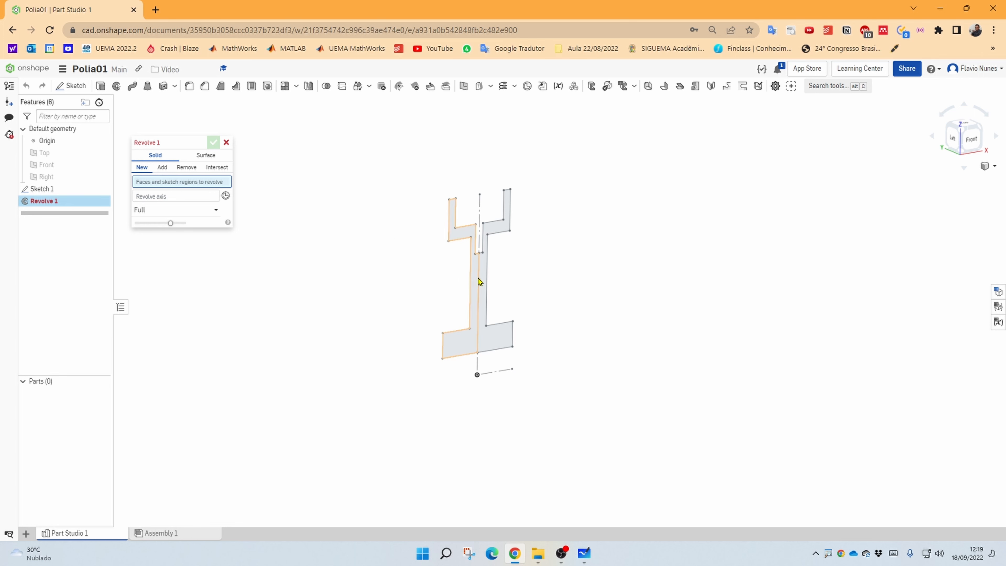
scroll(478, 281, "up", 4)
left_click(488, 282)
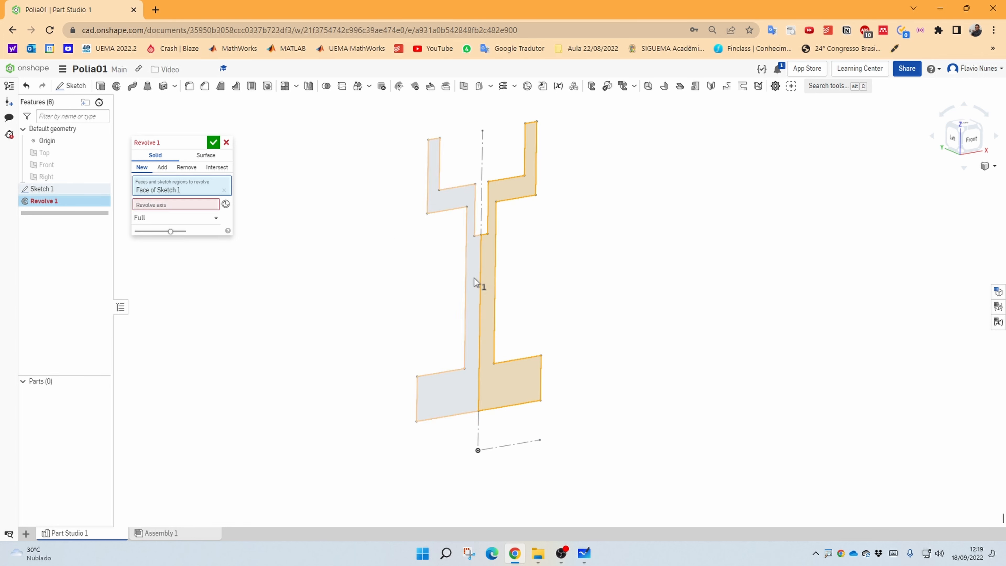
left_click(474, 278)
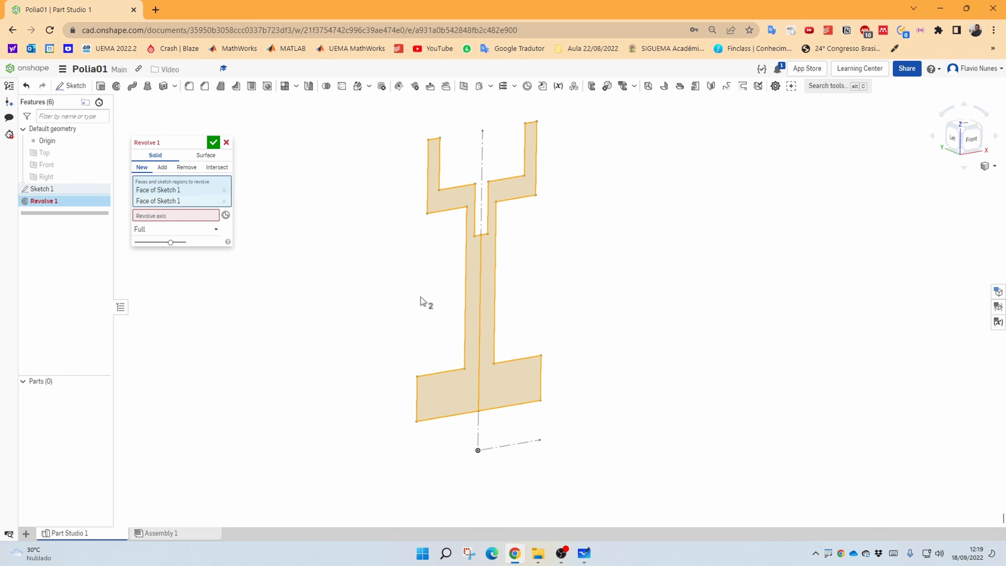
middle_click_drag(422, 301, 431, 270)
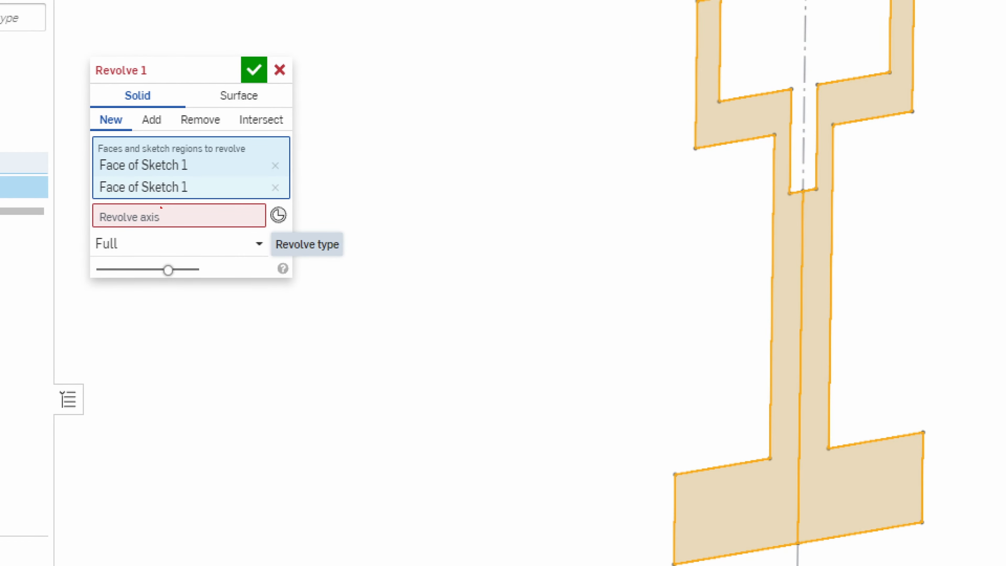
Use the horizontal construction line at the origin as the axis of the full revolve and accept it
mouse_move(161, 207)
left_mouse_down()
mouse_move(83, 218)
mouse_move(187, 221)
mouse_move(136, 203)
left_mouse_up()
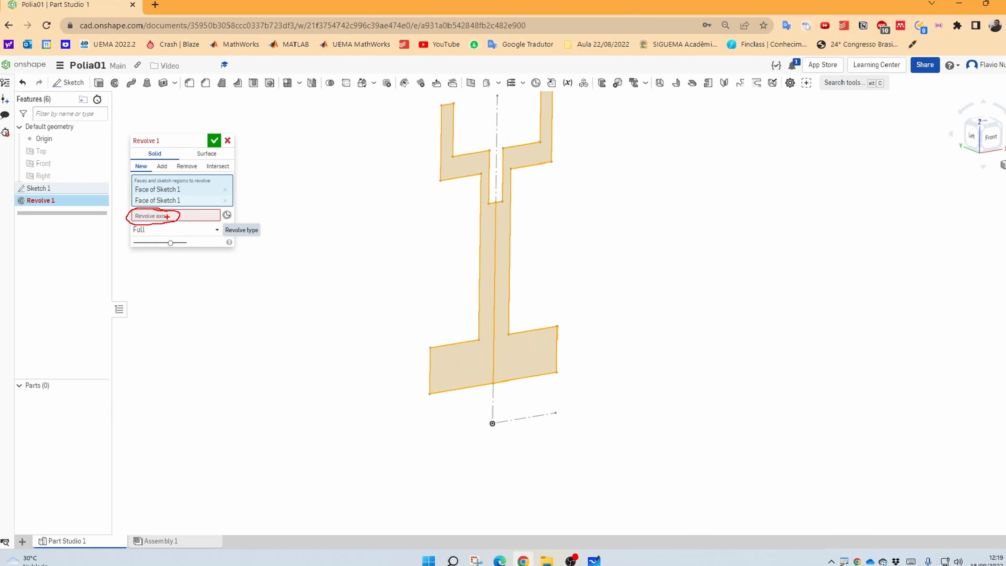
left_click(177, 219)
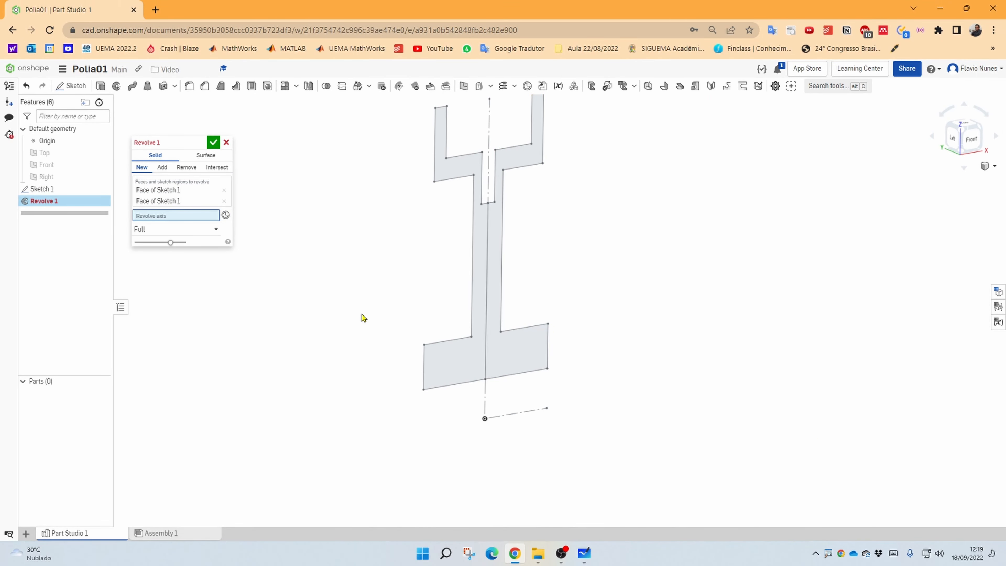
left_click(508, 414)
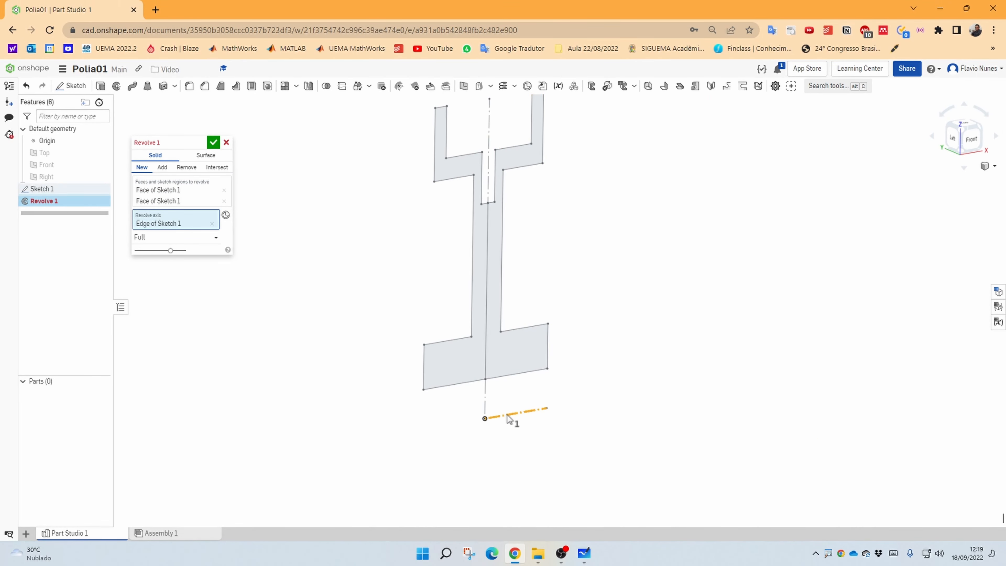
scroll(505, 409, "down", 3)
scroll(497, 385, "up", 2)
middle_click_drag(498, 384, 493, 374)
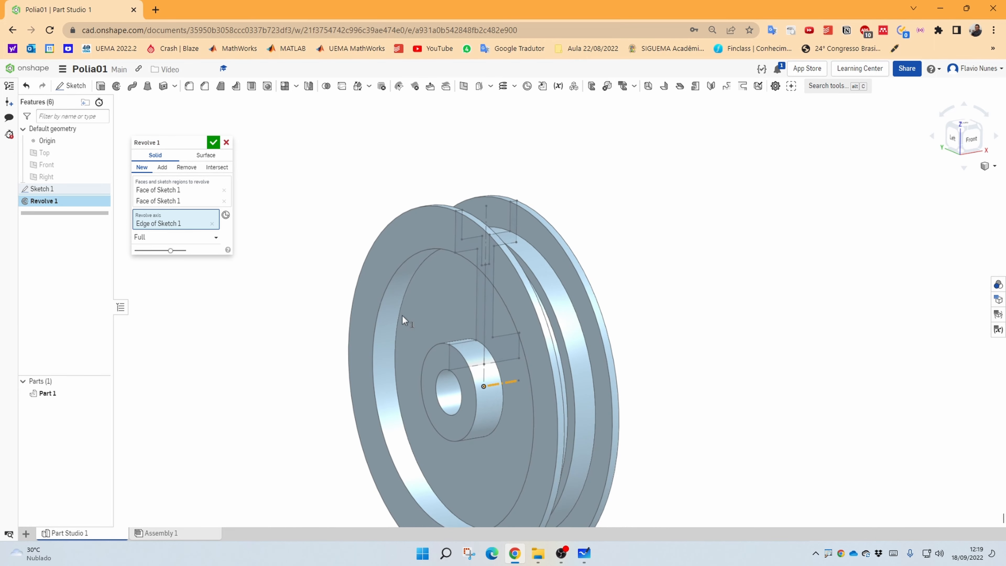
key("Return")
right_click_drag(310, 225, 344, 254)
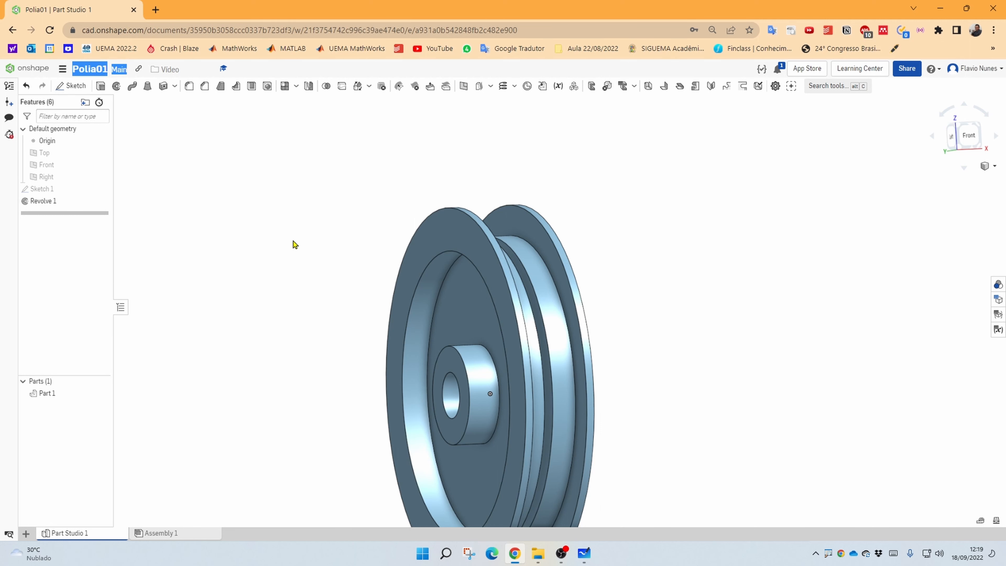
Undo the revolve of the pulley profile
key("ctrl+z")
mouse_move(377, 247)
right_mouse_down()
mouse_move(436, 260)
mouse_move(504, 240)
right_mouse_up()
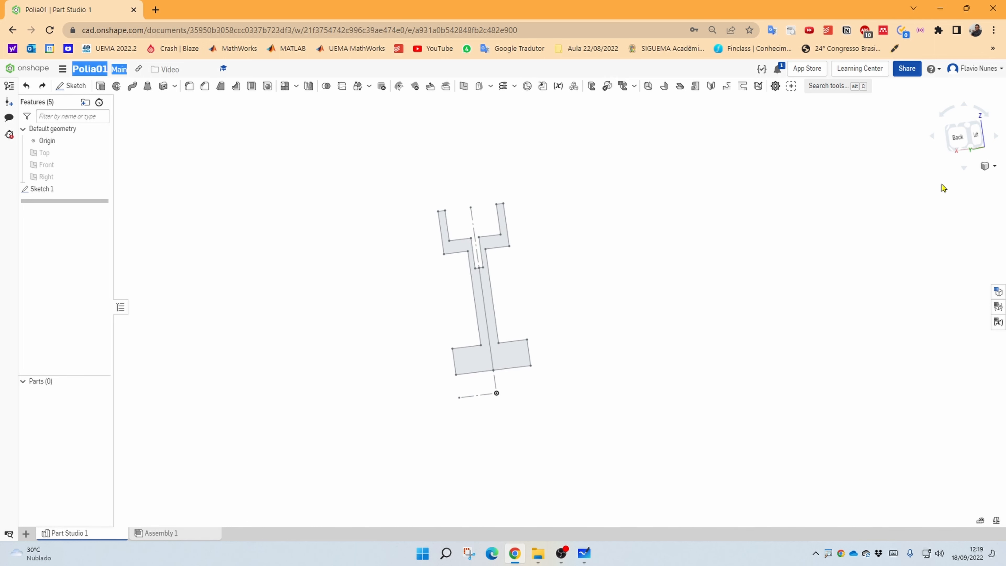
left_click(989, 165)
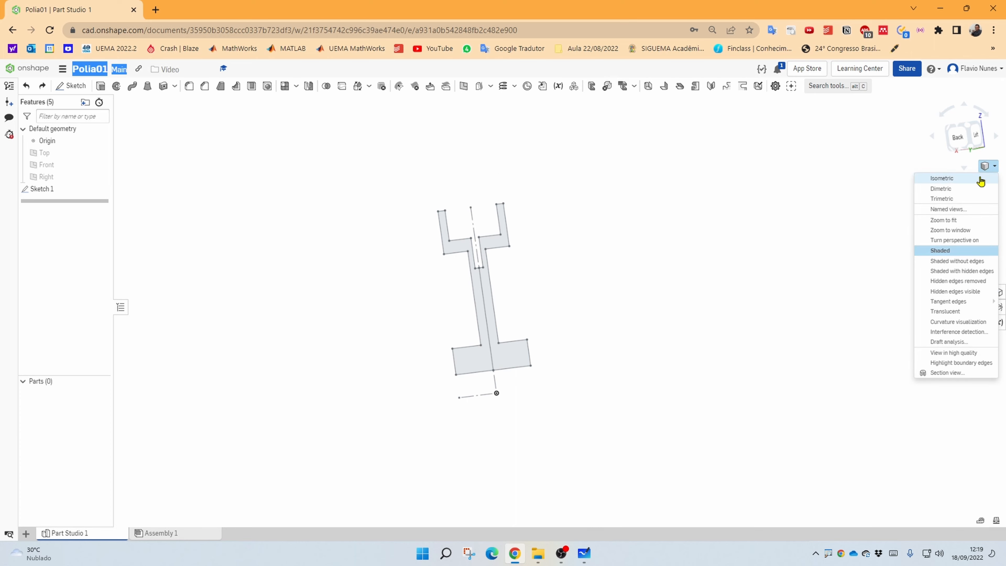
left_click(964, 185)
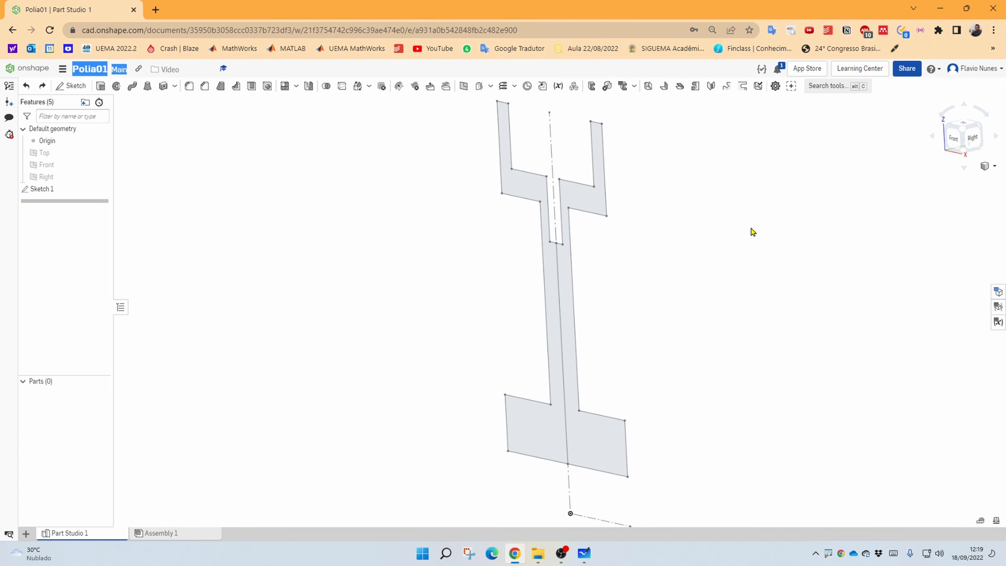
right_click_drag(821, 205, 771, 202)
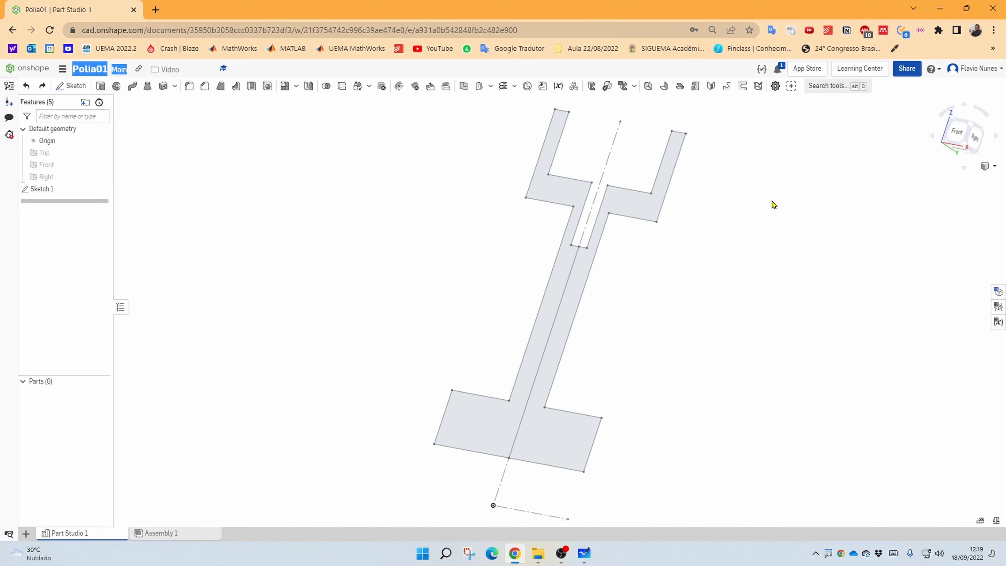
left_click(956, 137)
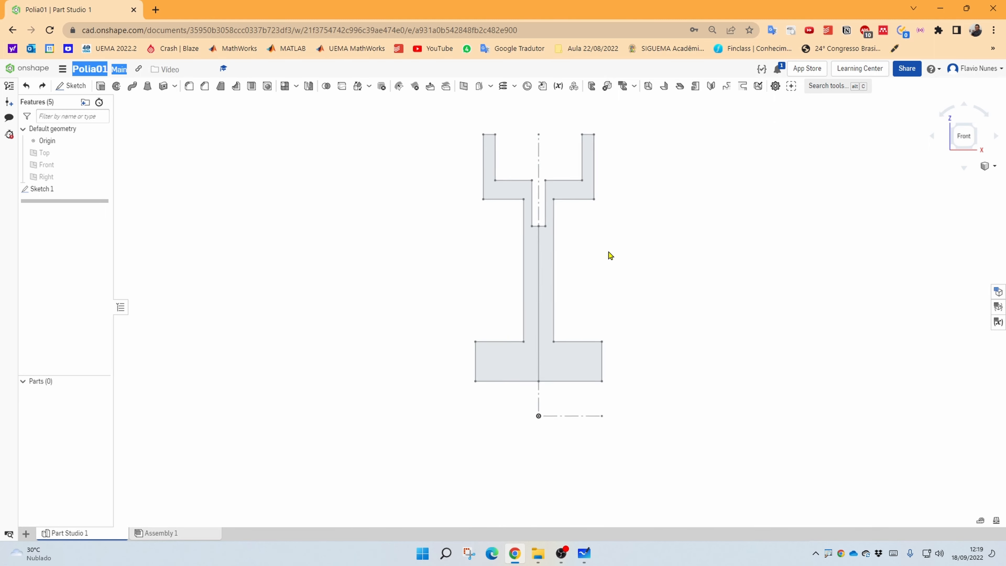
mouse_move(595, 252)
right_mouse_down()
mouse_move(444, 256)
mouse_move(535, 252)
mouse_move(630, 268)
mouse_move(615, 288)
mouse_move(658, 308)
right_mouse_up()
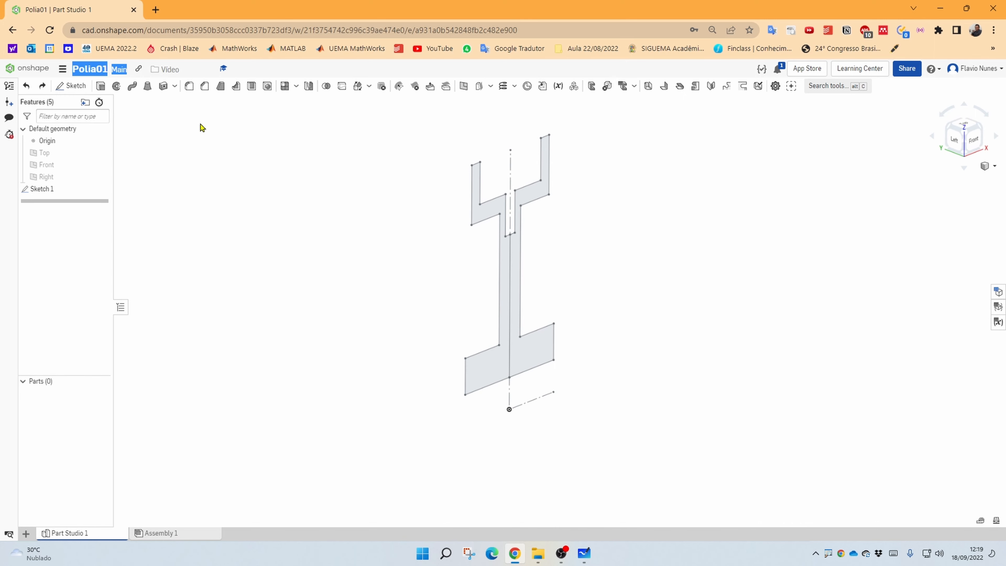
Start a new full solid Revolve and select both mirrored halves of the profile sketch
left_click(117, 87)
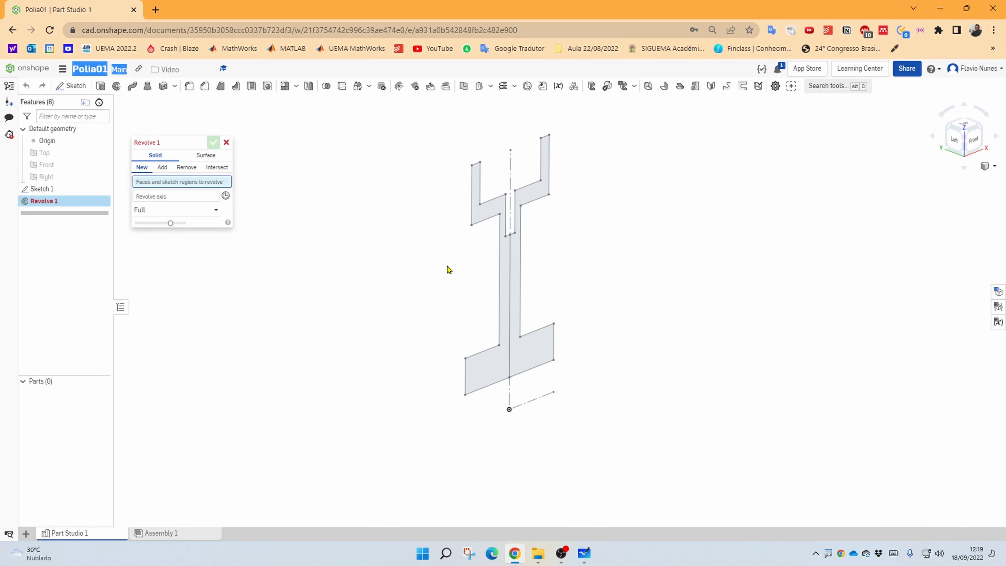
left_click(513, 272)
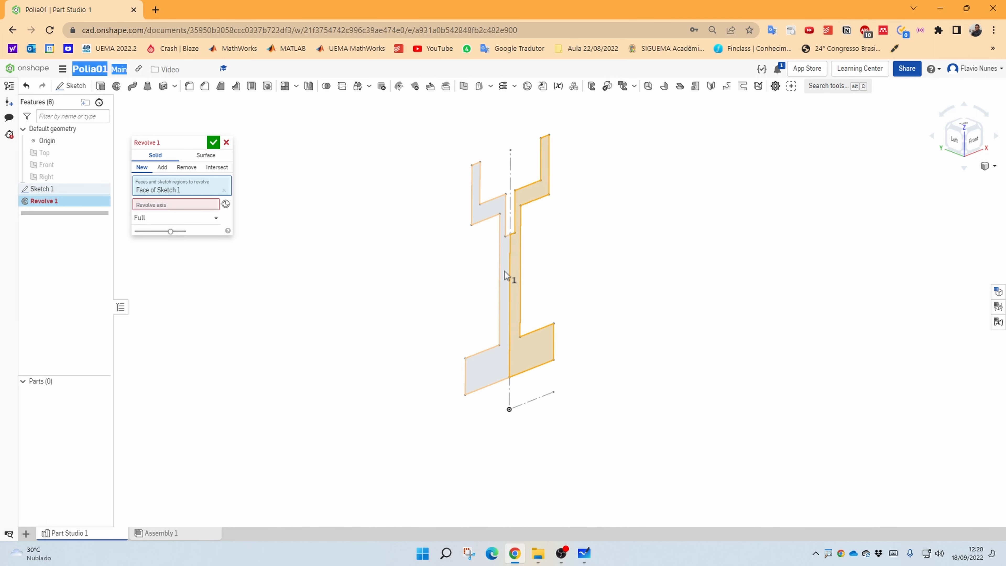
left_click(505, 271)
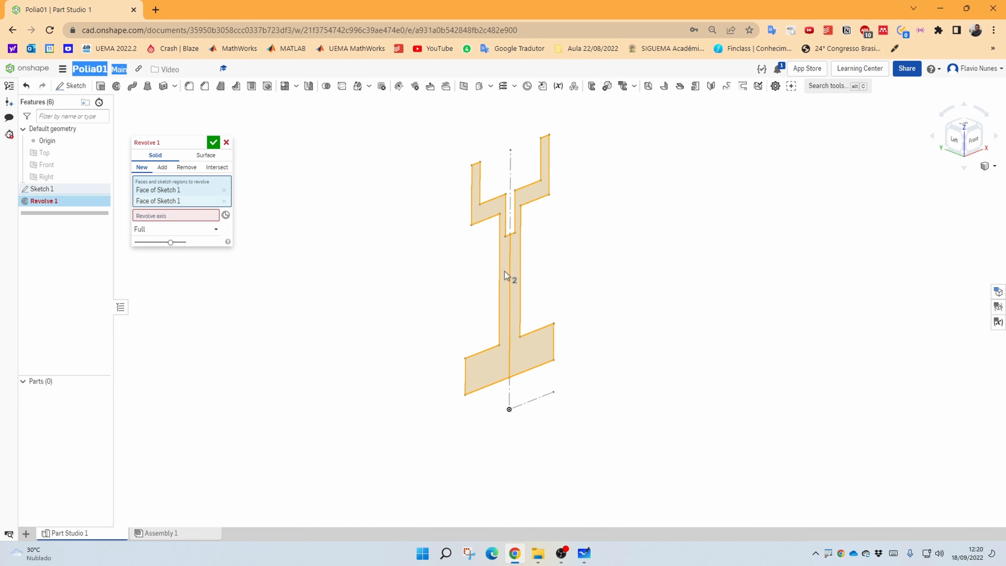
Try the vertical outer edge of the hub profile as the revolve axis, and remove that selection
left_click(185, 216)
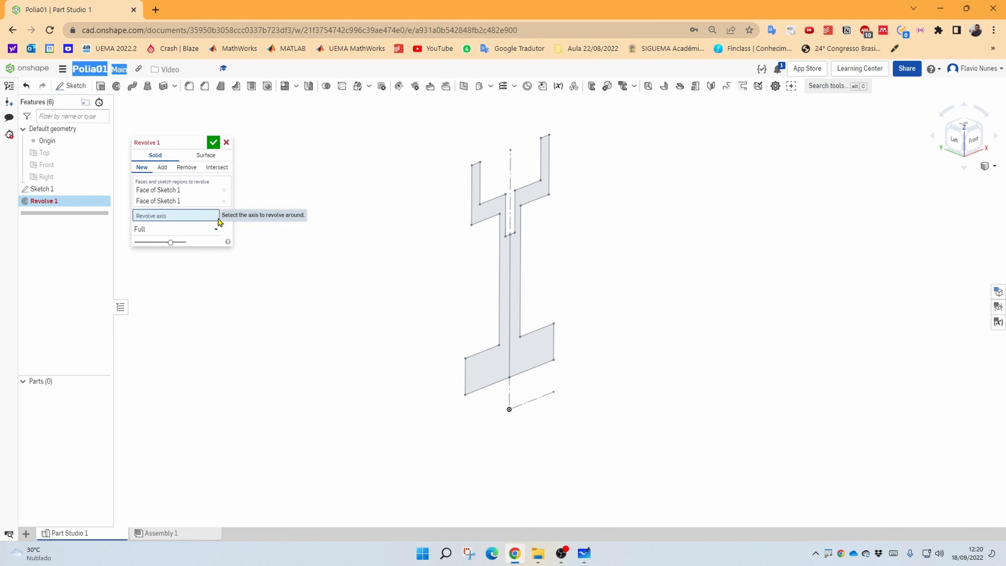
left_click(465, 376)
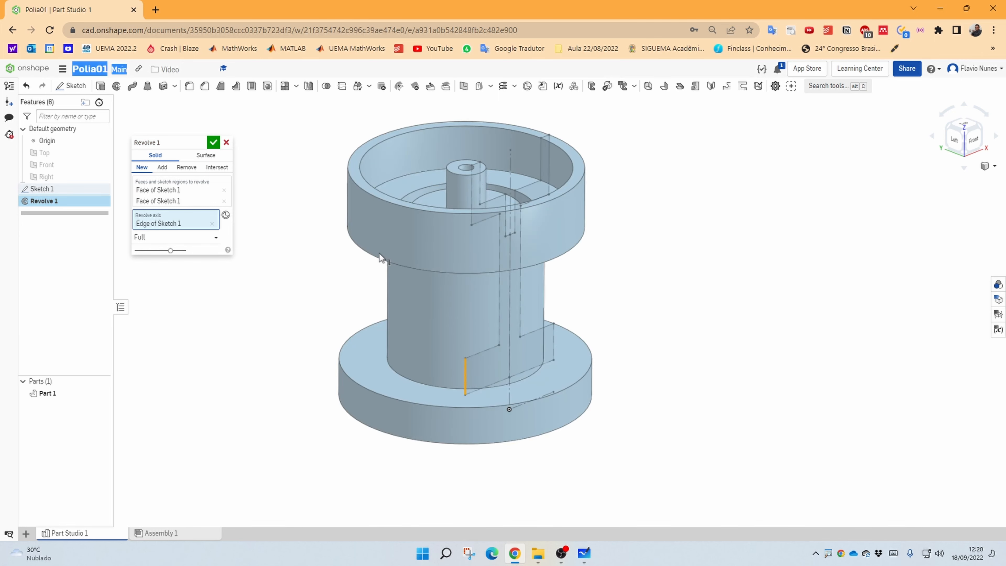
left_click(212, 224)
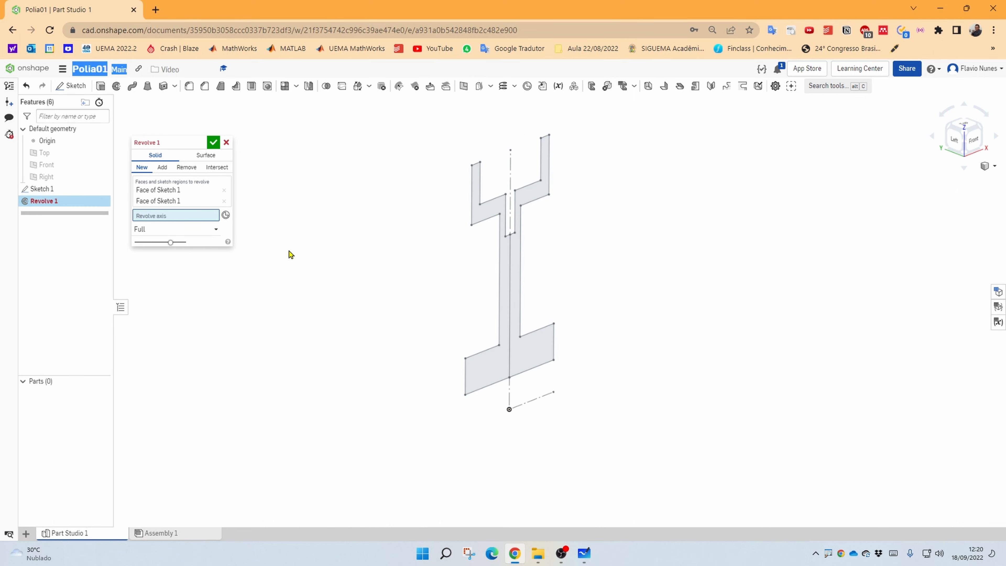
Set the horizontal construction line at the origin as the revolve axis and accept the full revolve
left_click(183, 191)
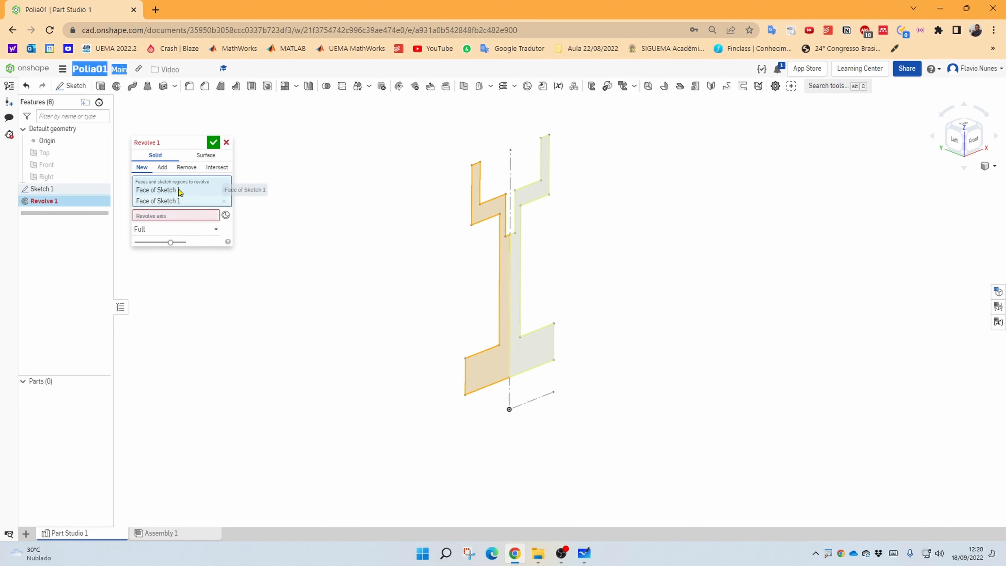
left_click(185, 217)
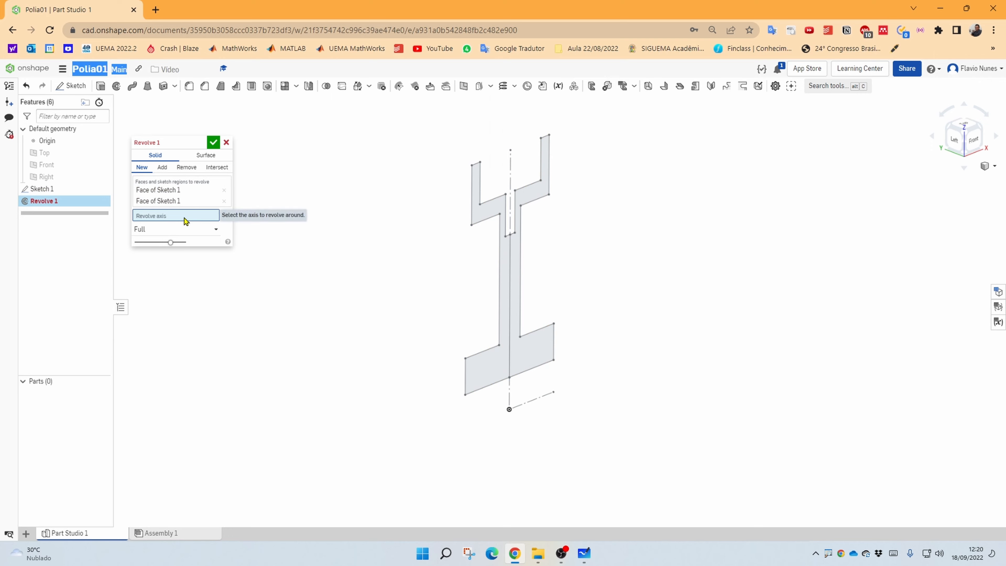
left_click(534, 401)
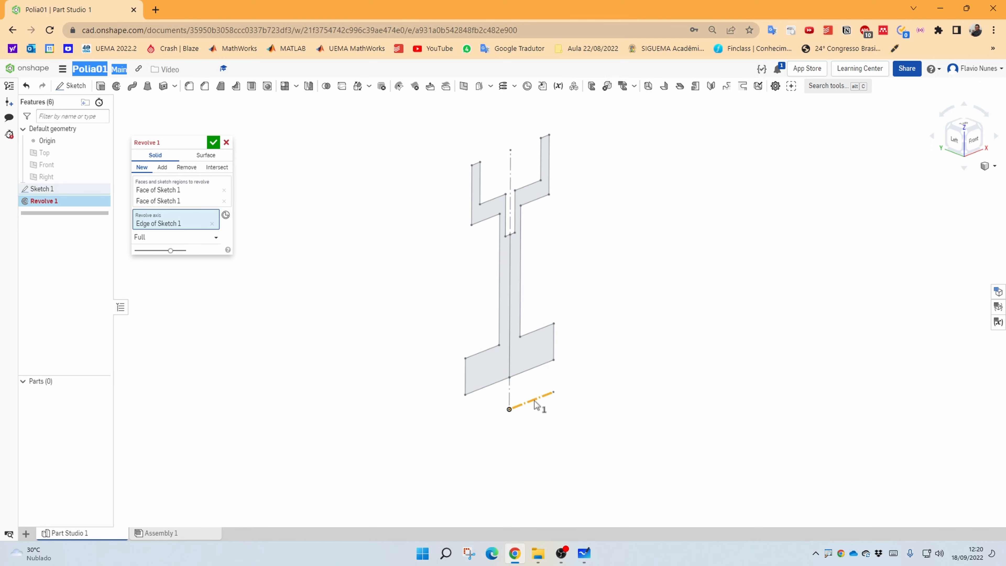
left_click(214, 145)
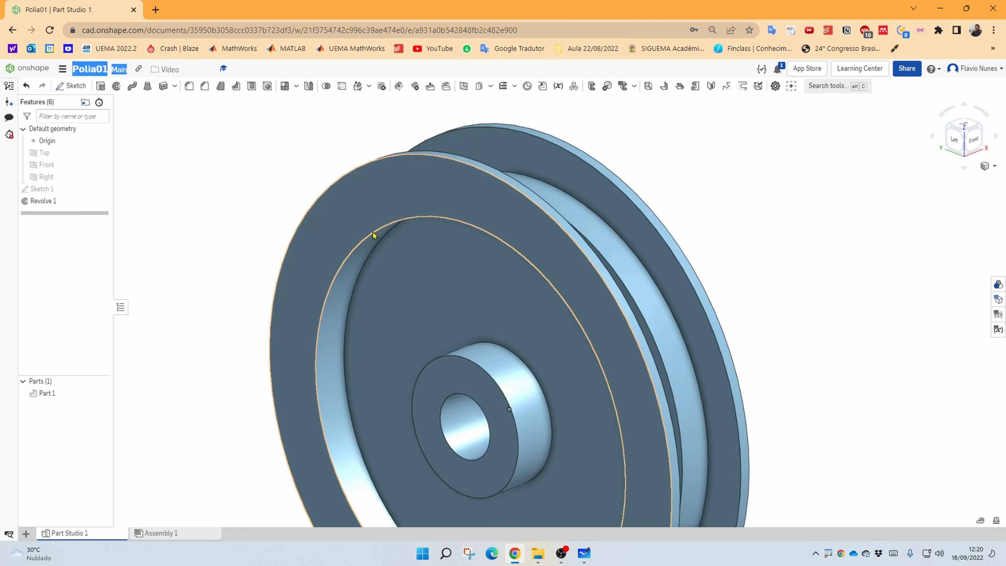
mouse_move(375, 236)
right_mouse_down()
mouse_move(363, 202)
mouse_move(364, 221)
mouse_move(418, 218)
mouse_move(399, 225)
mouse_move(388, 221)
mouse_move(436, 211)
right_mouse_up()
scroll(406, 230, "down", 1)
mouse_move(458, 212)
right_mouse_down()
mouse_move(428, 223)
mouse_move(445, 214)
right_mouse_up()
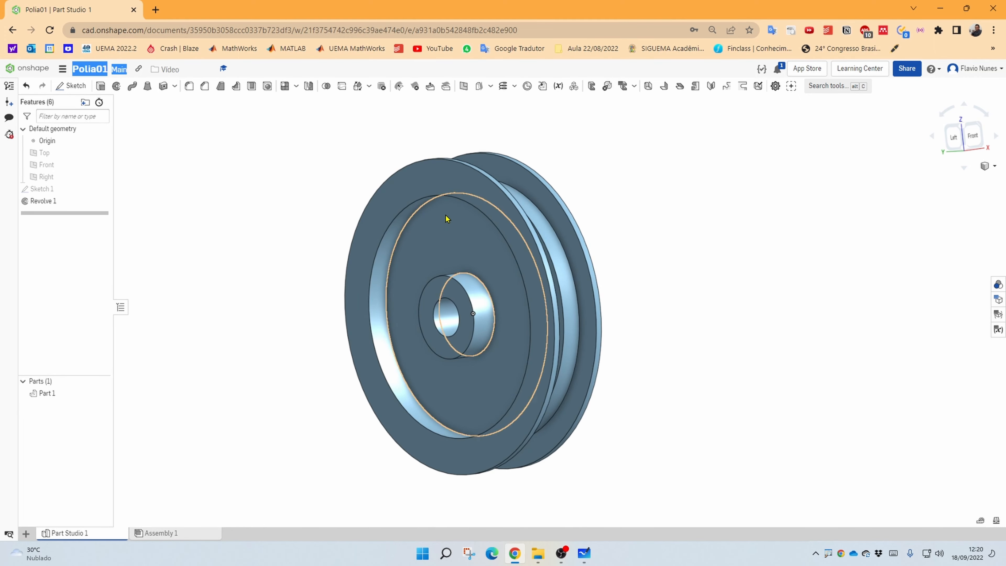
Reopen the pulley's profile sketch to examine its lines and dimensions, and close it without changes
double_click(48, 190)
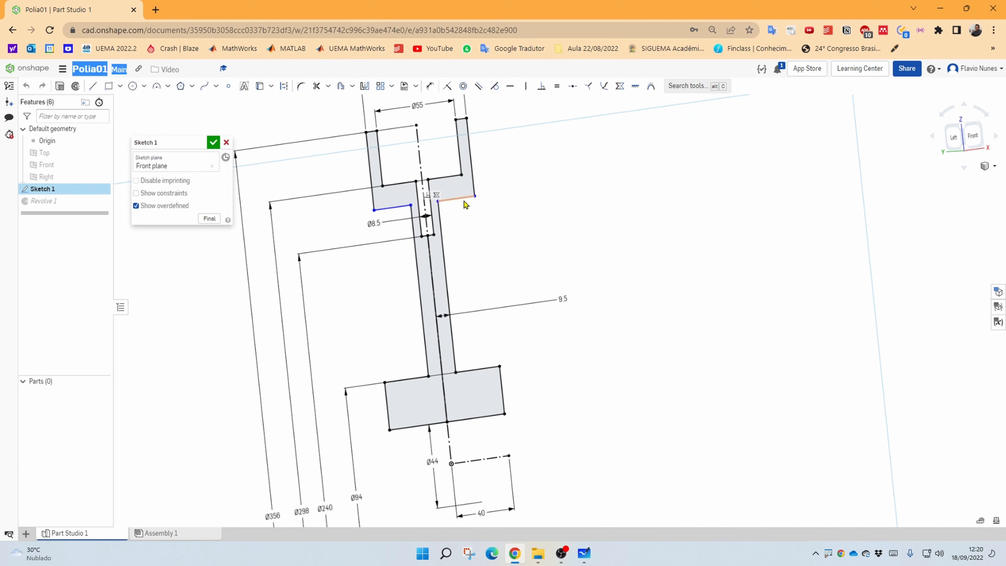
left_click(465, 205)
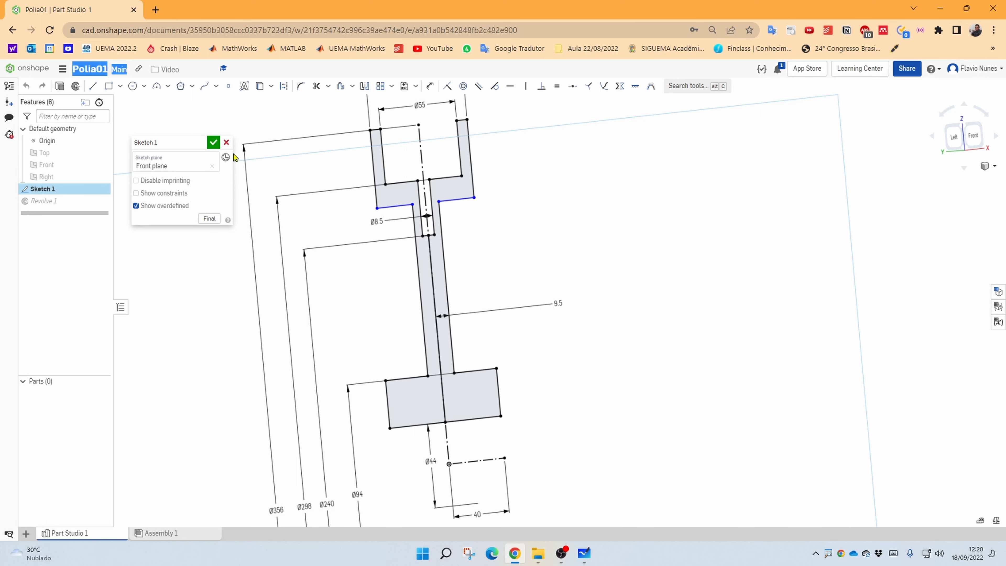
left_click(214, 144)
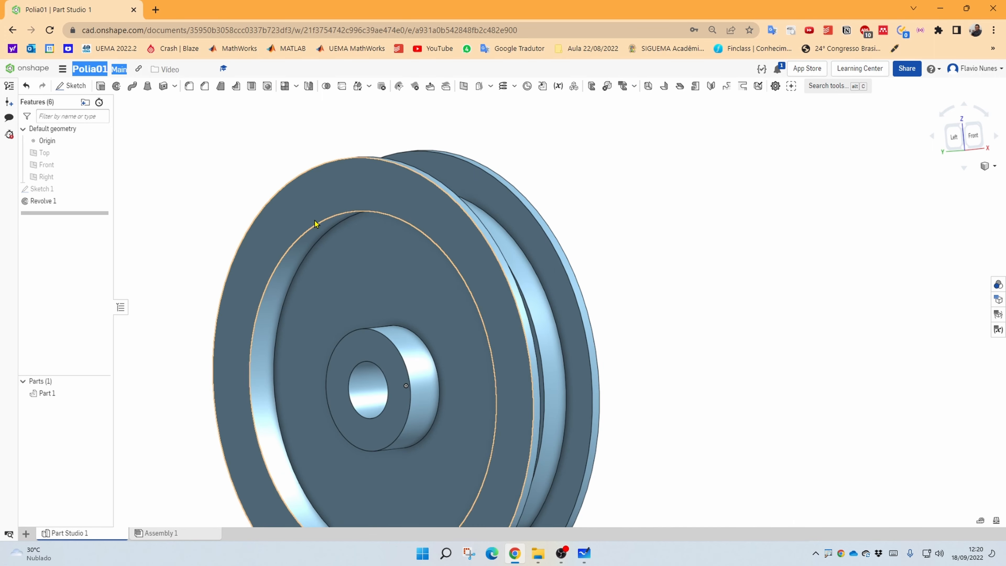
right_click_drag(377, 213, 450, 247)
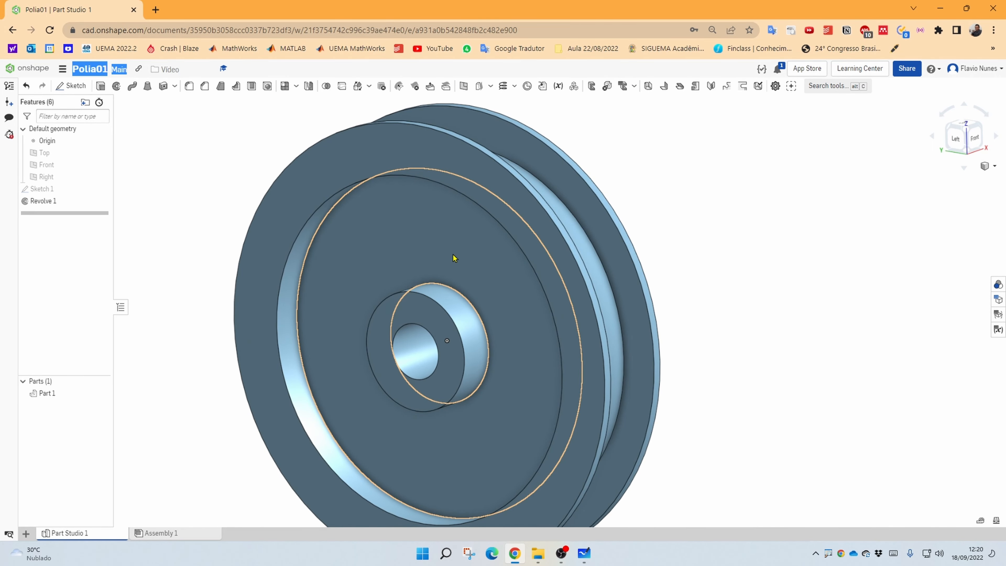
mouse_move(566, 559)
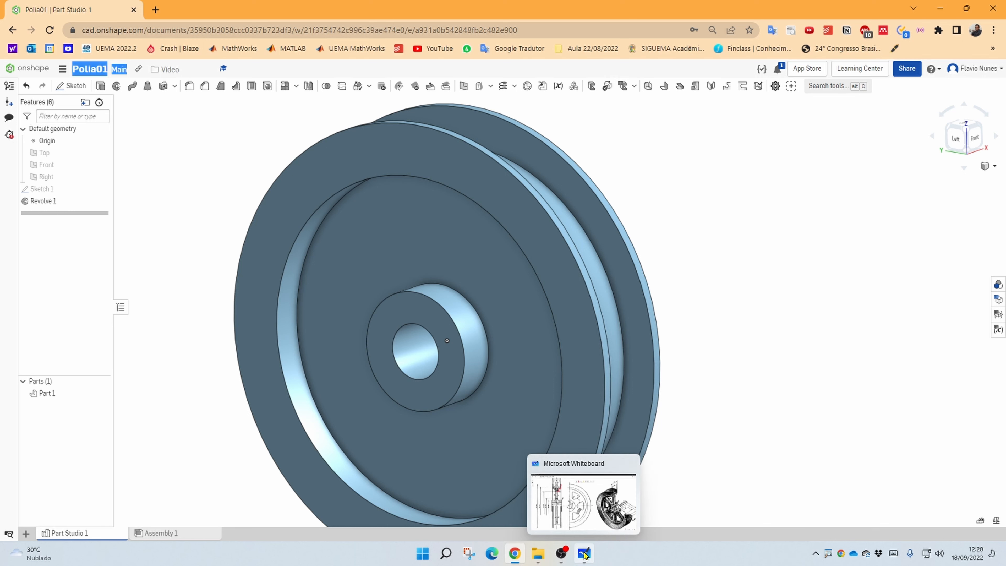
scroll(505, 431, "down", 4)
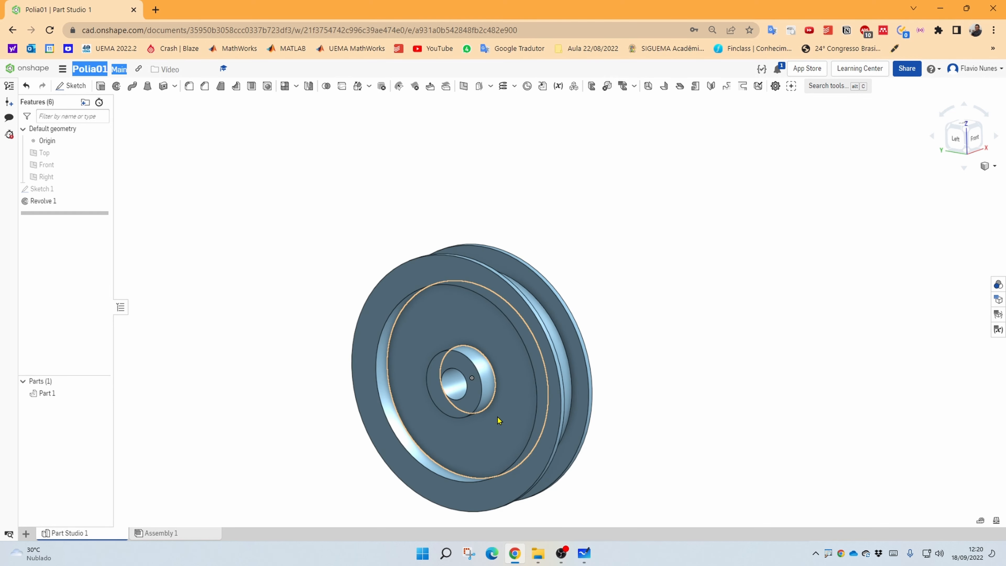